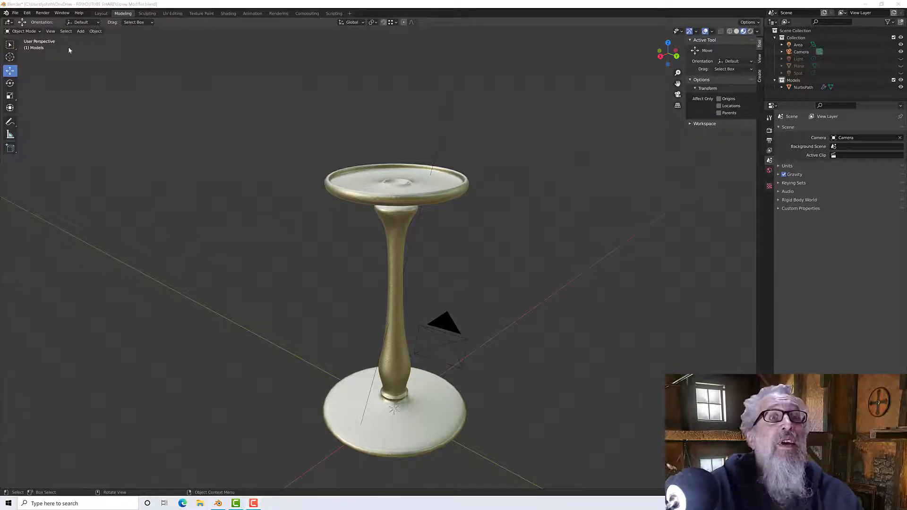
Add a cylinder mesh at the base of the candlestick.
{"action": "left_click", "coordinate": [80, 32]}
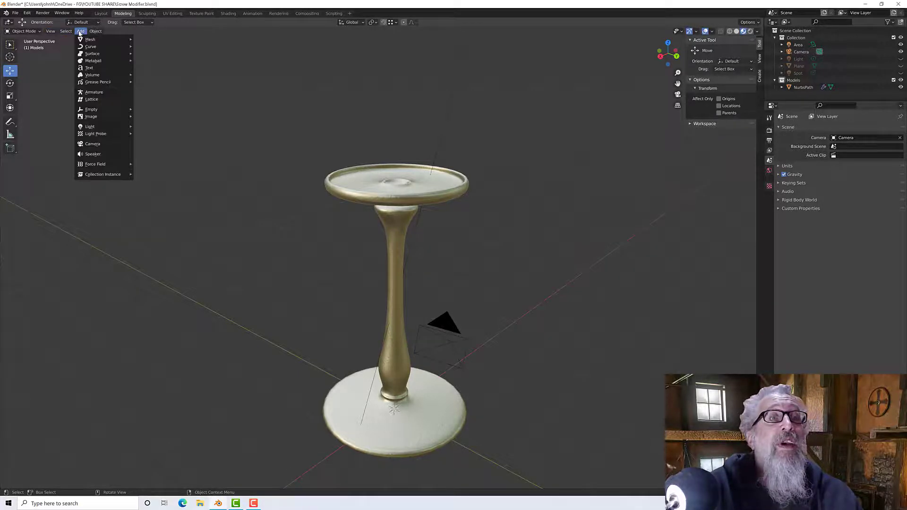
{"action": "mouse_move", "coordinate": [94, 39]}
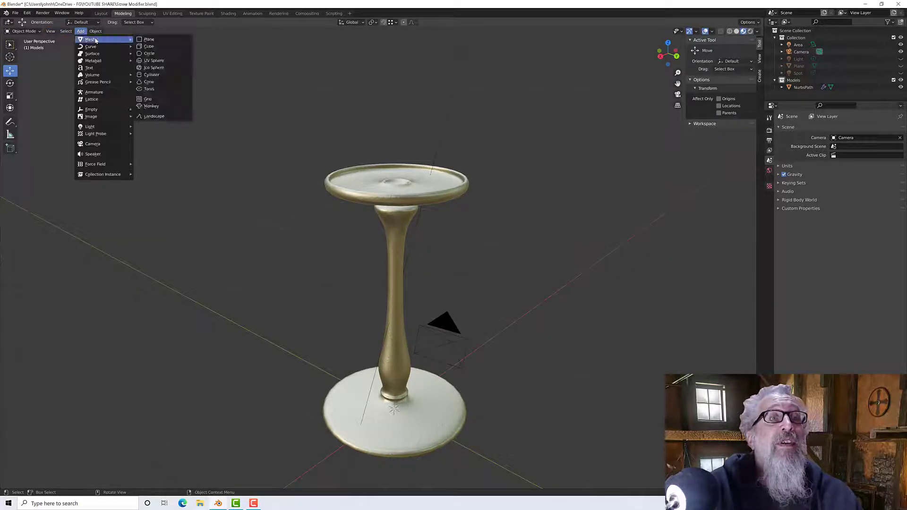
{"action": "left_click", "coordinate": [151, 75]}
{"action": "middle_click_drag", "start_coordinate": [288, 227], "coordinate": [293, 269]}
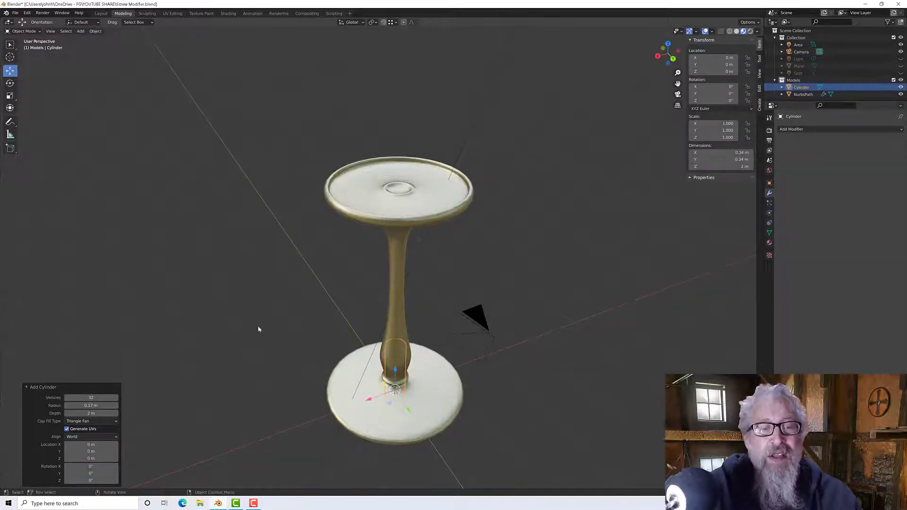
Set the new cylinder's radius to 1 m.
{"action": "left_click", "coordinate": [83, 405]}
{"action": "type", "text": "1"}
{"action": "key", "text": "Return"}
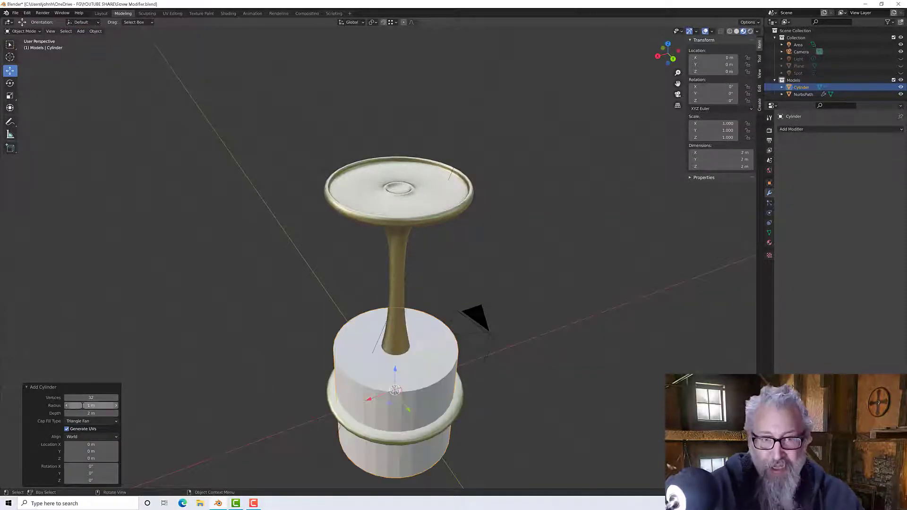
{"action": "middle_click_drag", "start_coordinate": [269, 316], "coordinate": [245, 242]}
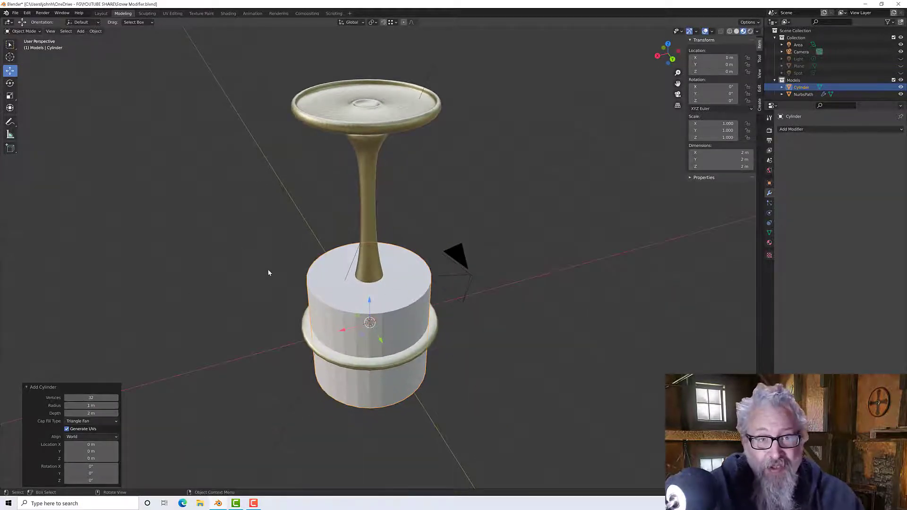
{"action": "scroll", "coordinate": [268, 272], "scroll_direction": "up", "scroll_amount": 2}
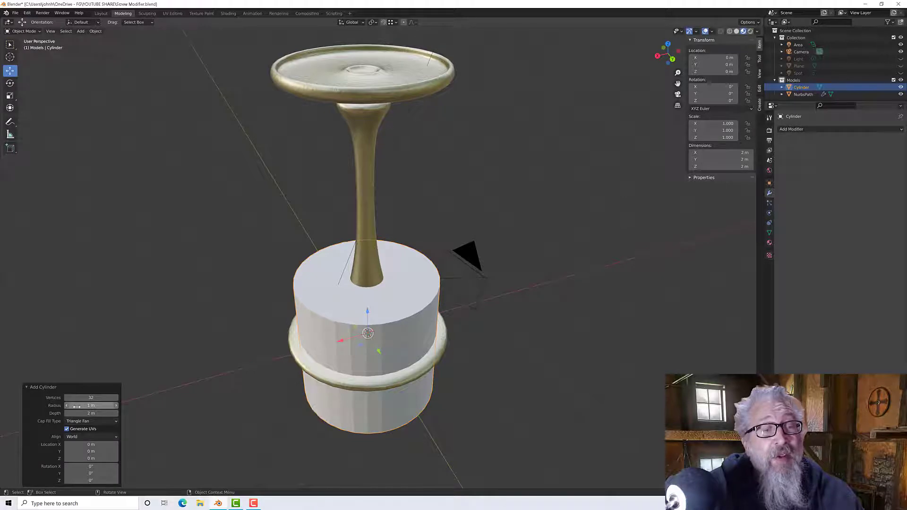
Set the cylinder's radius to 0.17 m and its Z location to 4.73 m so it stands on the candlestick's dish.
{"action": "left_click_drag", "start_coordinate": [76, 406], "coordinate": [69, 413]}
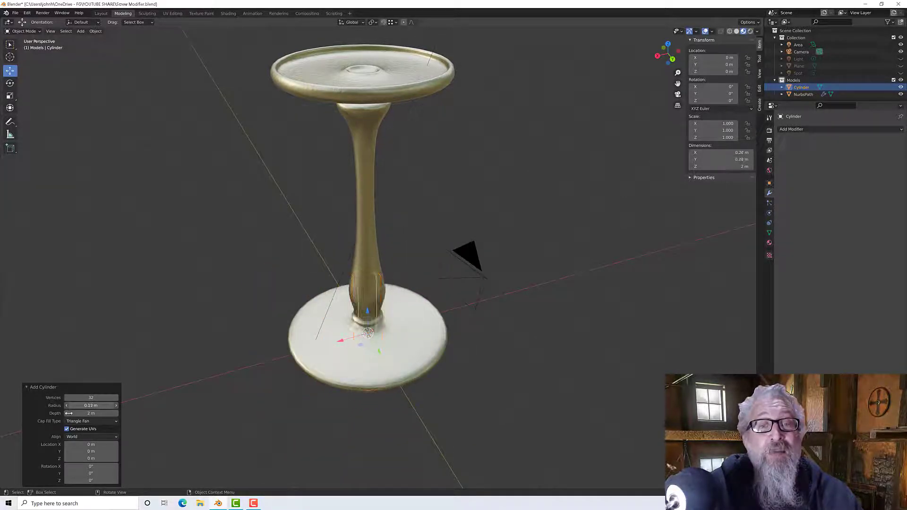
{"action": "scroll", "coordinate": [145, 372], "scroll_direction": "down", "scroll_amount": 3}
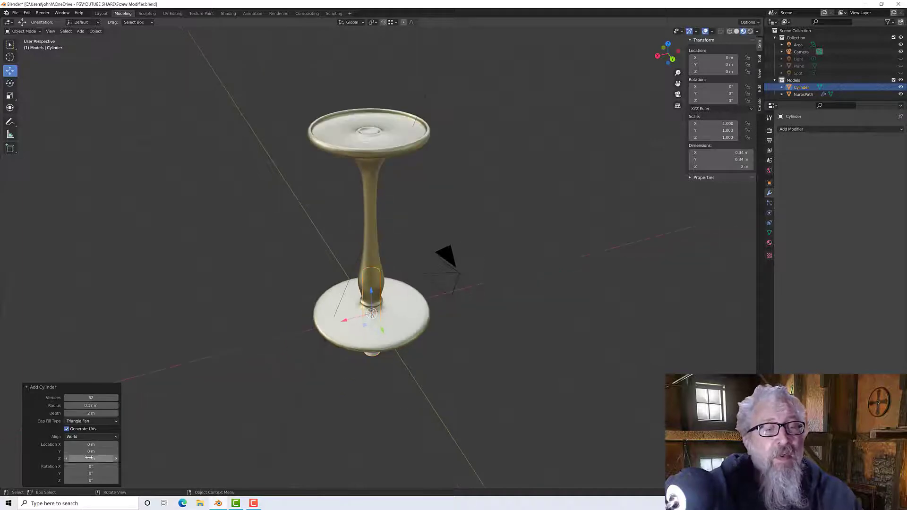
{"action": "left_click_drag", "start_coordinate": [71, 459], "coordinate": [188, 463]}
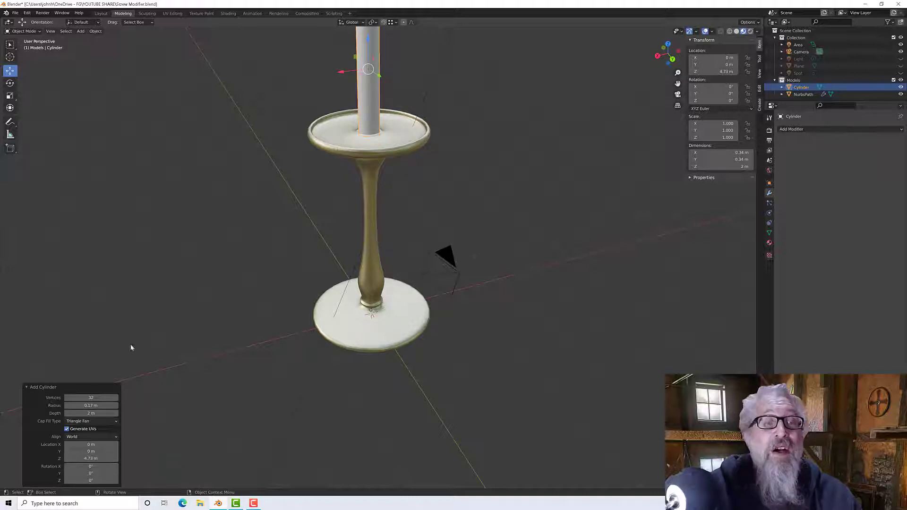
Enter Edit Mode on the candle cylinder and add 60 horizontal loop cuts along its height.
{"action": "middle_click_drag", "start_coordinate": [265, 269], "coordinate": [246, 338]}
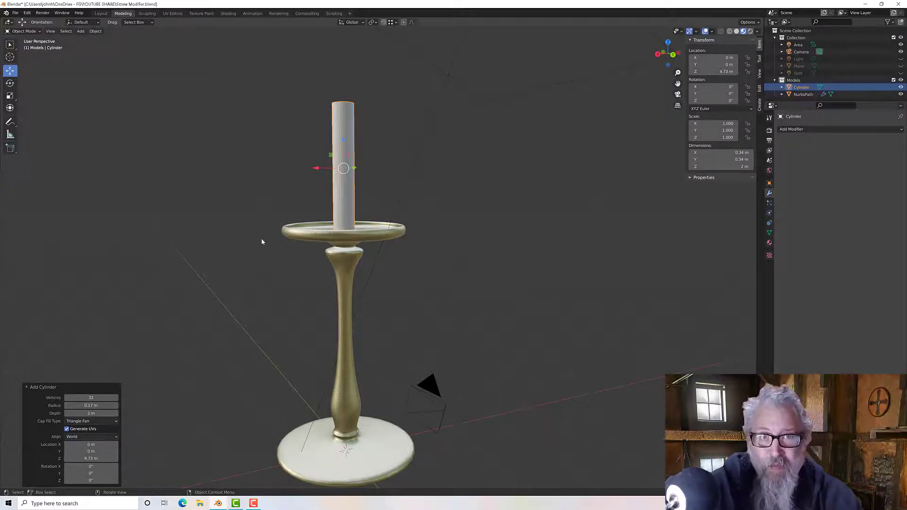
{"action": "middle_click_drag", "start_coordinate": [262, 241], "coordinate": [285, 220]}
{"action": "middle_click_drag", "start_coordinate": [368, 194], "coordinate": [310, 248]}
{"action": "scroll", "coordinate": [342, 213], "scroll_direction": "up", "scroll_amount": 3}
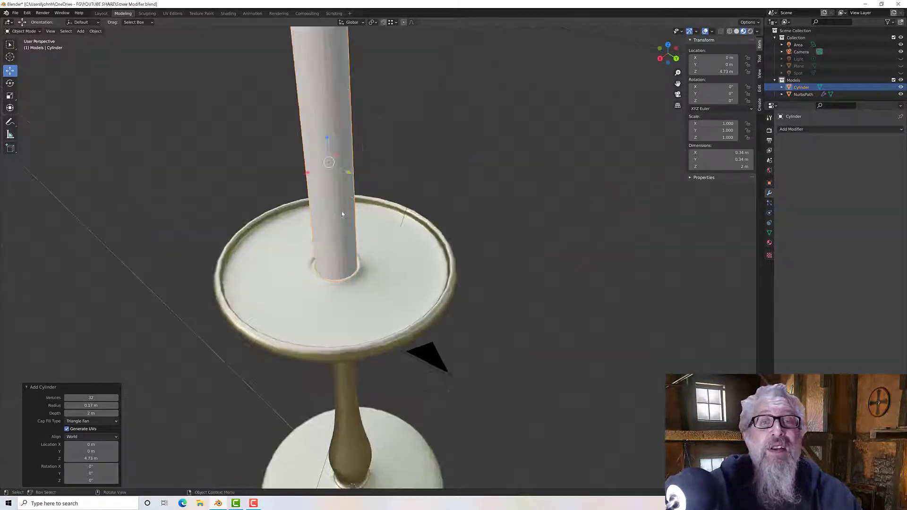
{"action": "middle_click_drag", "start_coordinate": [371, 238], "coordinate": [378, 223]}
{"action": "middle_click_drag", "start_coordinate": [458, 194], "coordinate": [411, 181]}
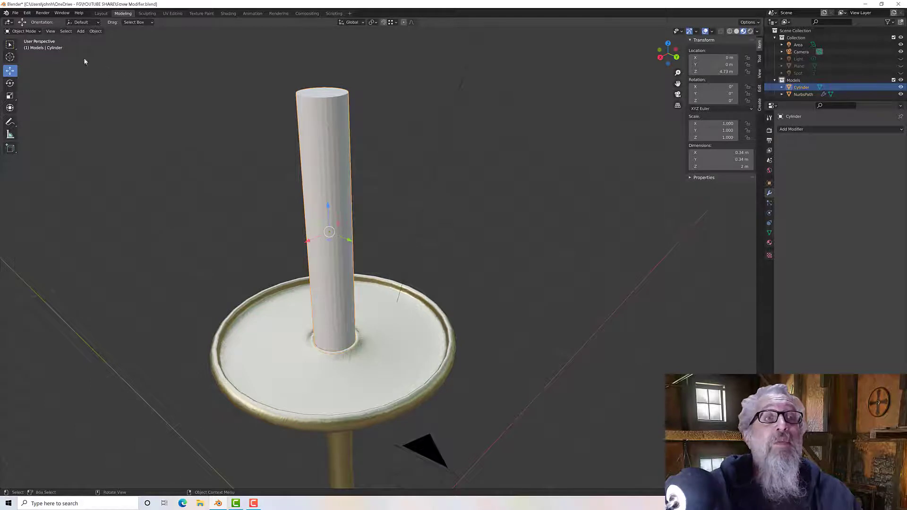
{"action": "key", "text": "Tab"}
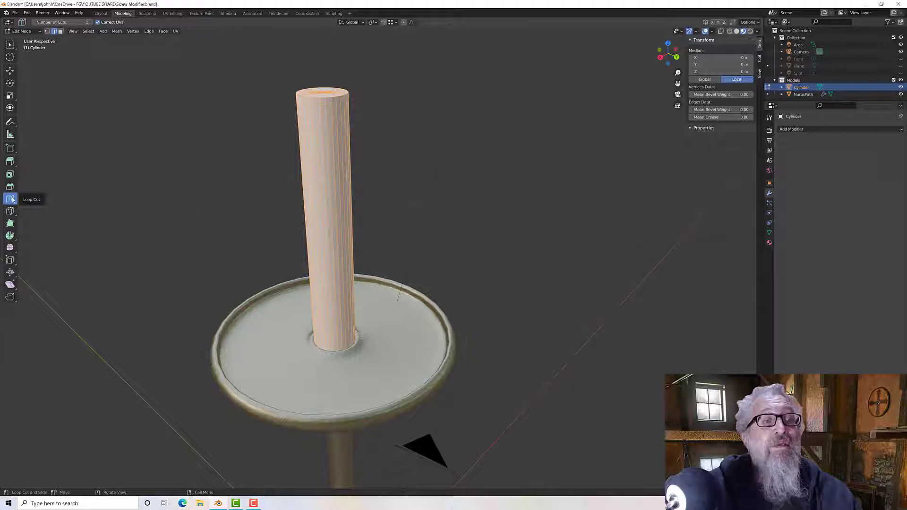
{"action": "left_click", "coordinate": [337, 238]}
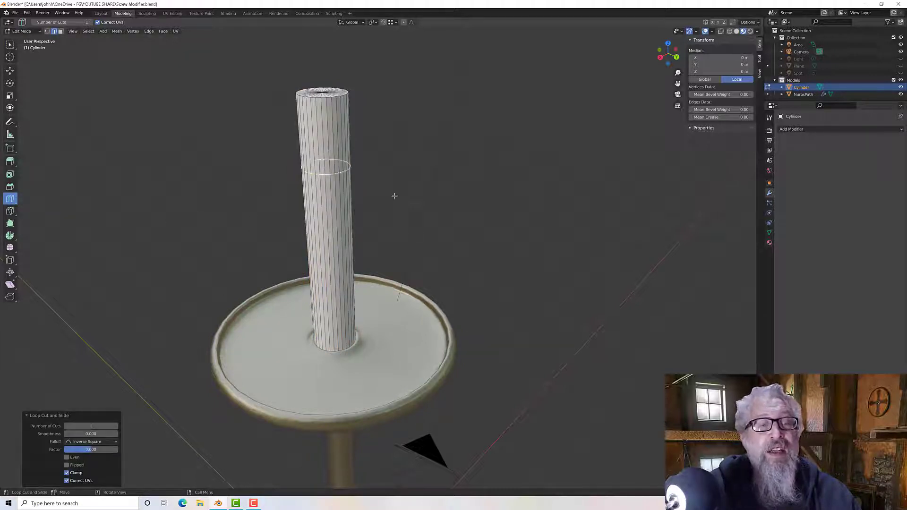
{"action": "left_click", "coordinate": [68, 426]}
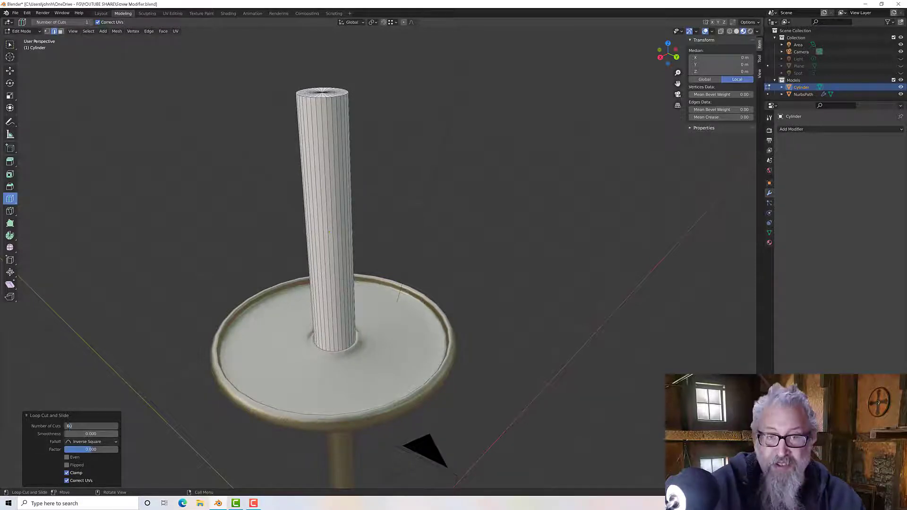
{"action": "key", "text": "Return"}
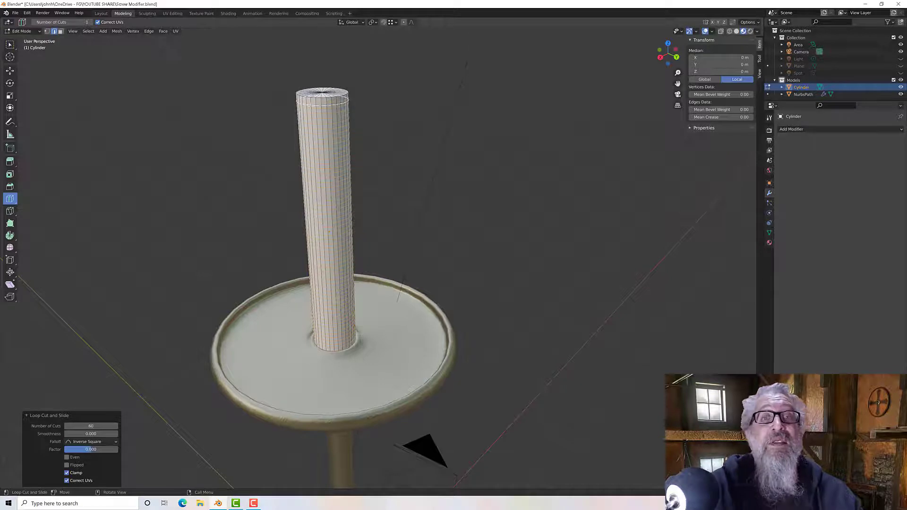
Select all triangular faces of the candle cylinder's top cap and delete the faces.
{"action": "scroll", "coordinate": [310, 105], "scroll_direction": "up", "scroll_amount": 2}
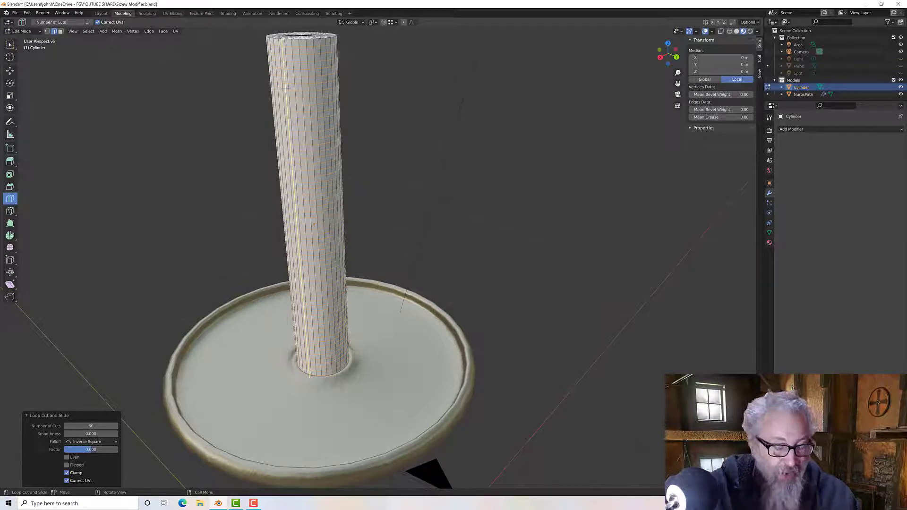
{"action": "scroll", "coordinate": [365, 80], "scroll_direction": "down", "scroll_amount": 2}
{"action": "middle_click_drag", "start_coordinate": [368, 85], "coordinate": [370, 95]}
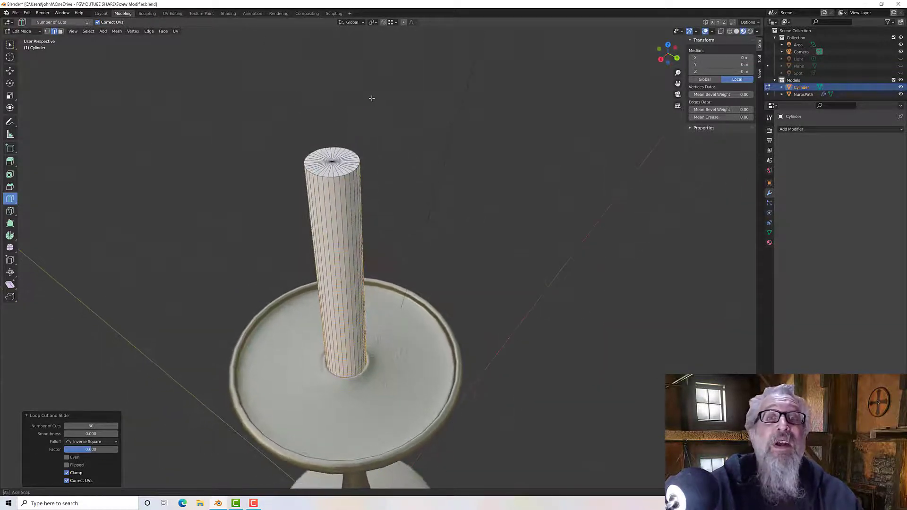
{"action": "scroll", "coordinate": [370, 104], "scroll_direction": "up", "scroll_amount": 2}
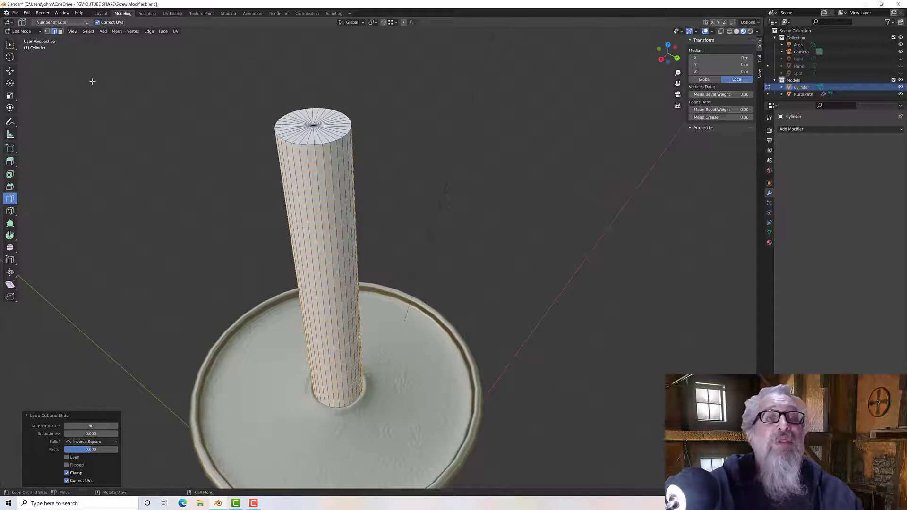
{"action": "key", "text": "alt+a"}
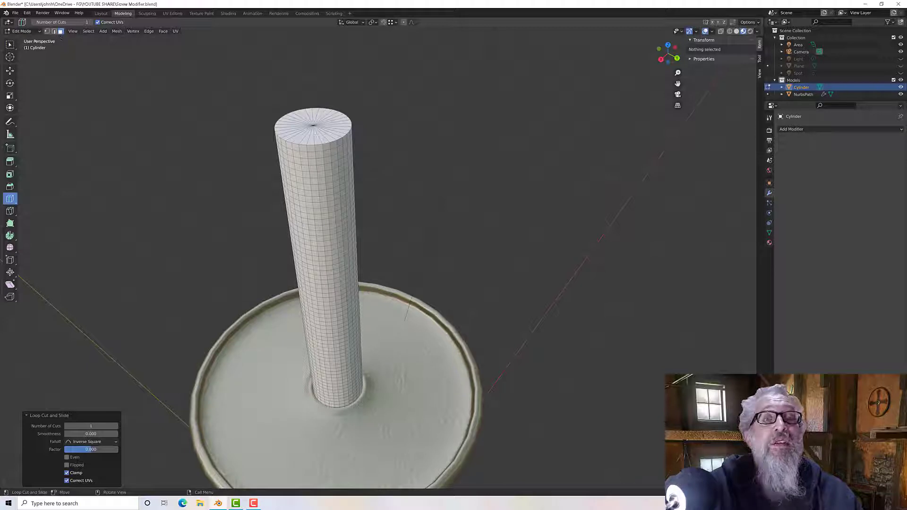
{"action": "left_click", "coordinate": [9, 47]}
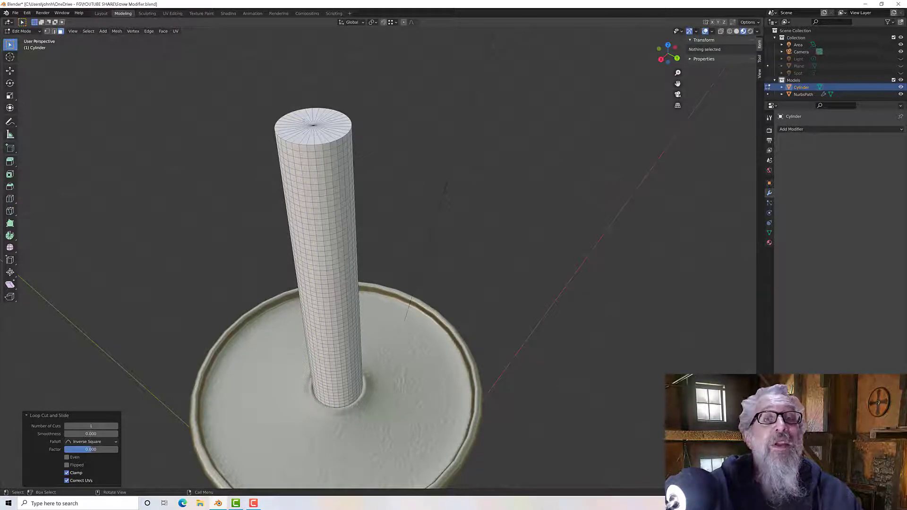
{"action": "left_click", "coordinate": [327, 132], "text": "alt"}
{"action": "scroll", "coordinate": [327, 132], "scroll_direction": "up", "scroll_amount": 2}
{"action": "scroll", "coordinate": [327, 131], "scroll_direction": "down", "scroll_amount": 1}
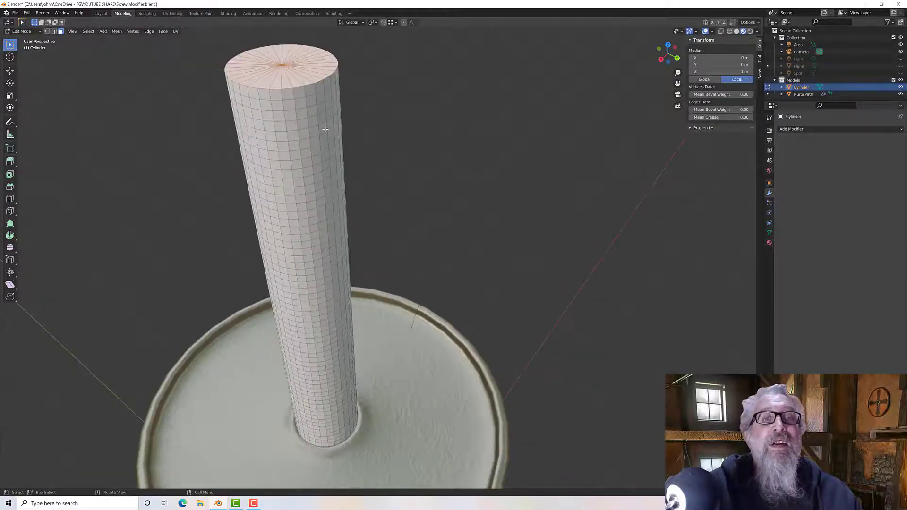
{"action": "middle_click_drag", "start_coordinate": [327, 131], "coordinate": [331, 139]}
{"action": "key", "text": "x"}
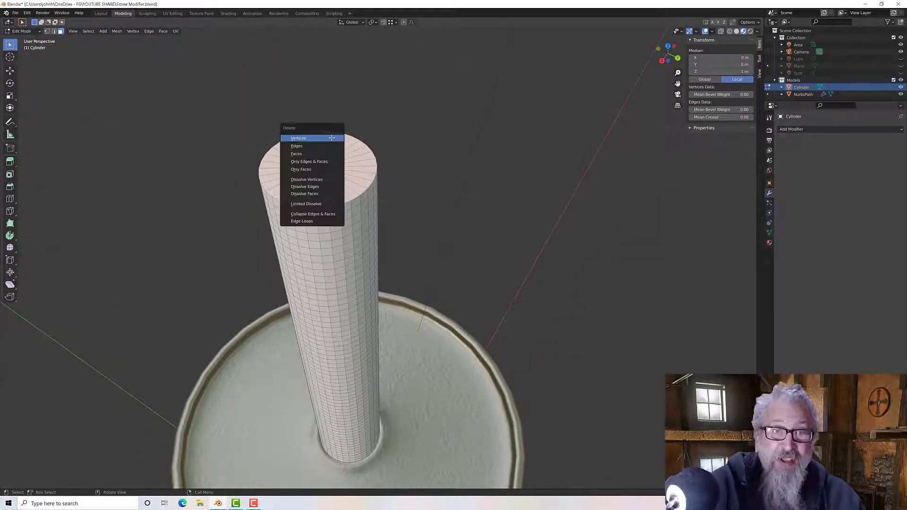
{"action": "left_click", "coordinate": [323, 155]}
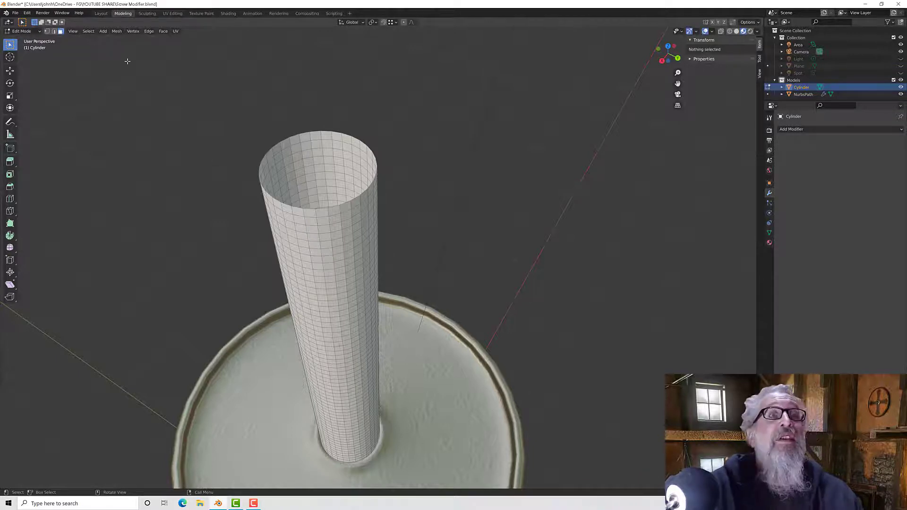
Select the open edge loop at the cylinder's top and close it with Grid Fill.
{"action": "left_click", "coordinate": [54, 31]}
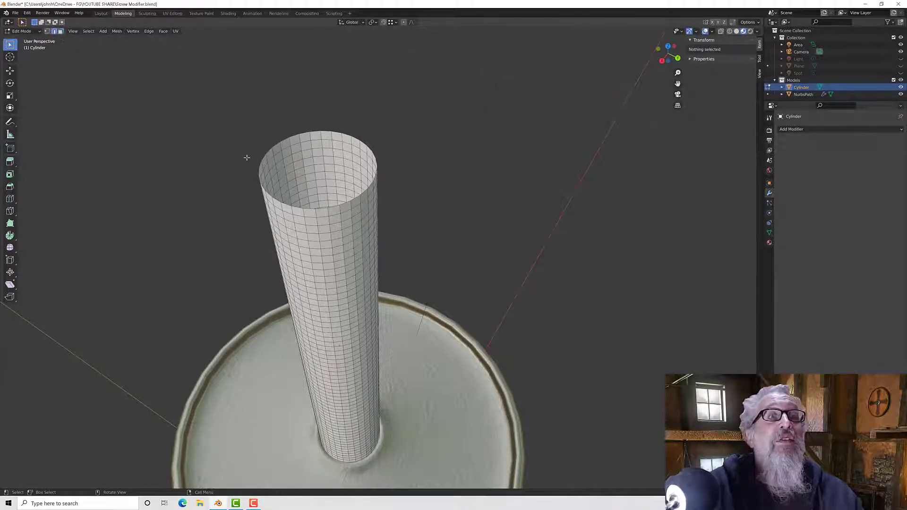
{"action": "left_click", "coordinate": [364, 192], "text": "alt"}
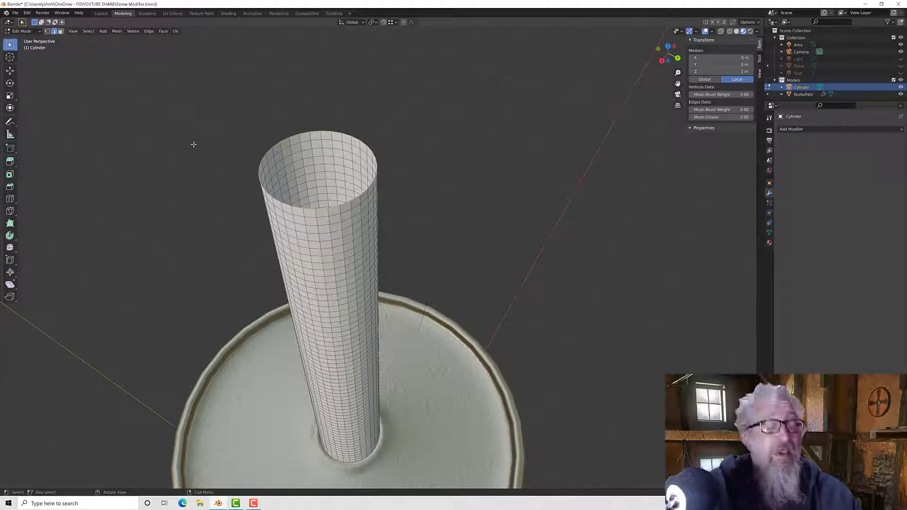
{"action": "key", "text": "F3"}
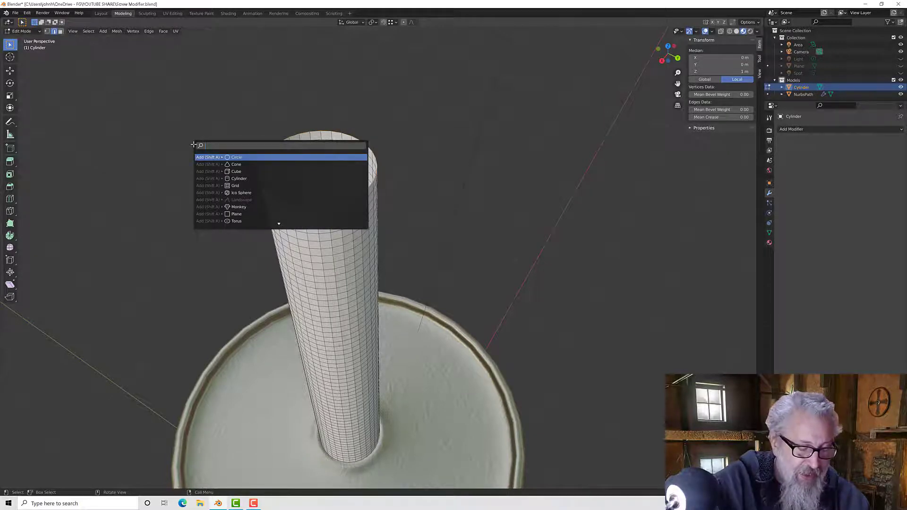
{"action": "type", "text": "fill"}
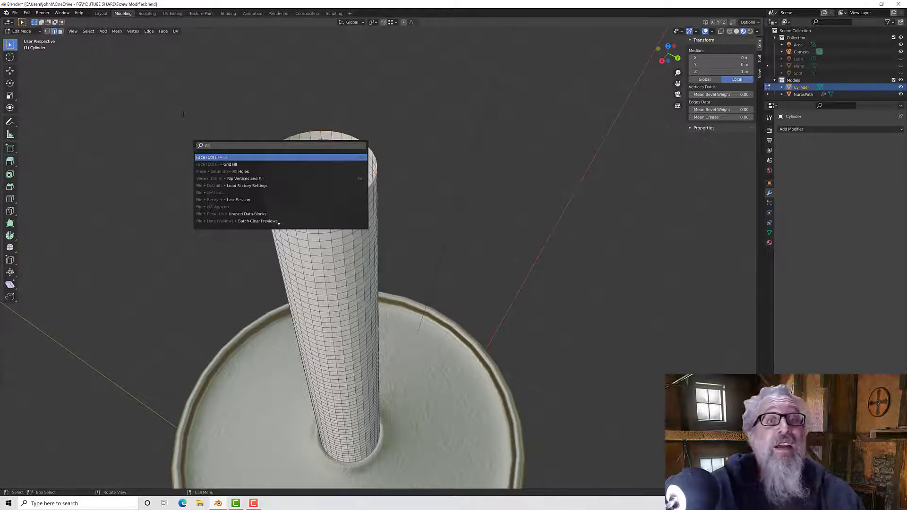
{"action": "key", "text": "Down"}
{"action": "key", "text": "Return"}
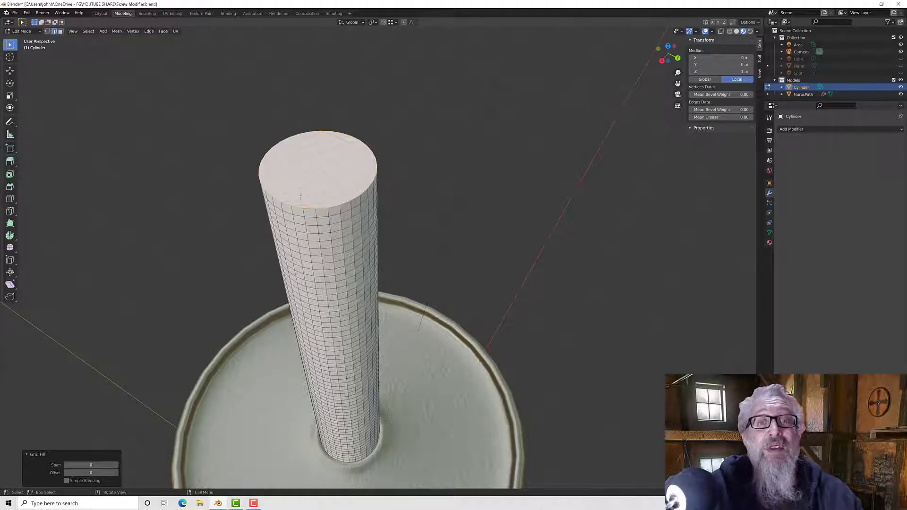
Hide the NurbsPath candlestick to expose the underside of the candle cylinder.
{"action": "scroll", "coordinate": [343, 216], "scroll_direction": "down", "scroll_amount": 3}
{"action": "mouse_move", "coordinate": [399, 243]}
{"action": "middle_mouse_down"}
{"action": "mouse_move", "coordinate": [396, 189]}
{"action": "mouse_move", "coordinate": [398, 236]}
{"action": "middle_mouse_up"}
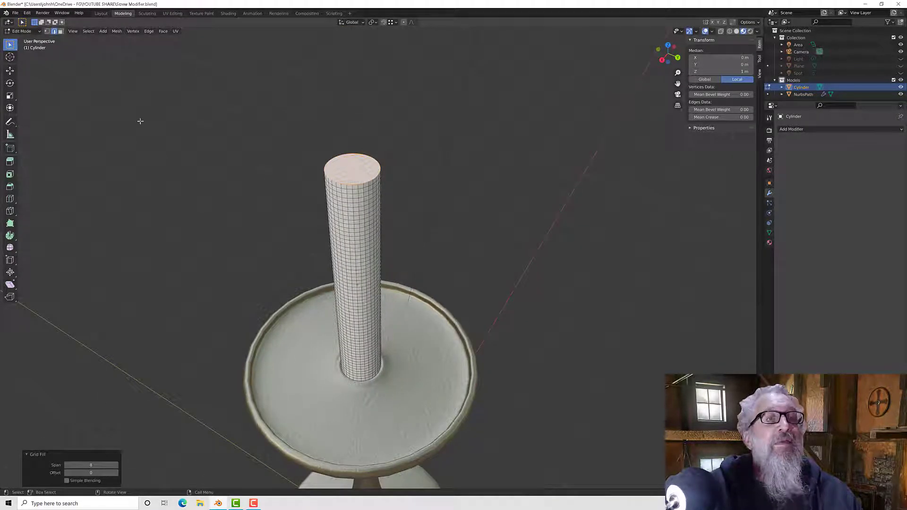
{"action": "left_click", "coordinate": [900, 94]}
{"action": "middle_click_drag", "start_coordinate": [484, 290], "coordinate": [491, 218]}
{"action": "scroll", "coordinate": [382, 172], "scroll_direction": "up", "scroll_amount": 2}
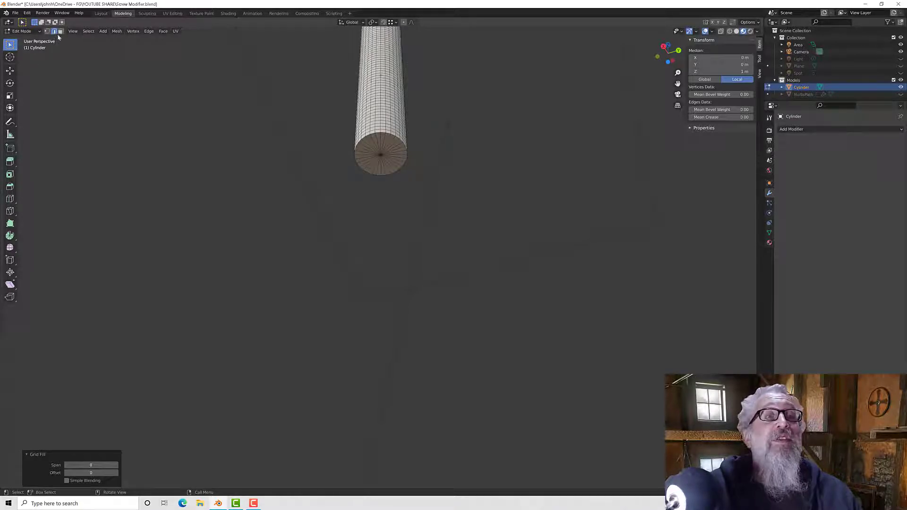
Select all triangular faces of the candle cylinder's bottom cap and delete the faces.
{"action": "key", "text": "alt+a"}
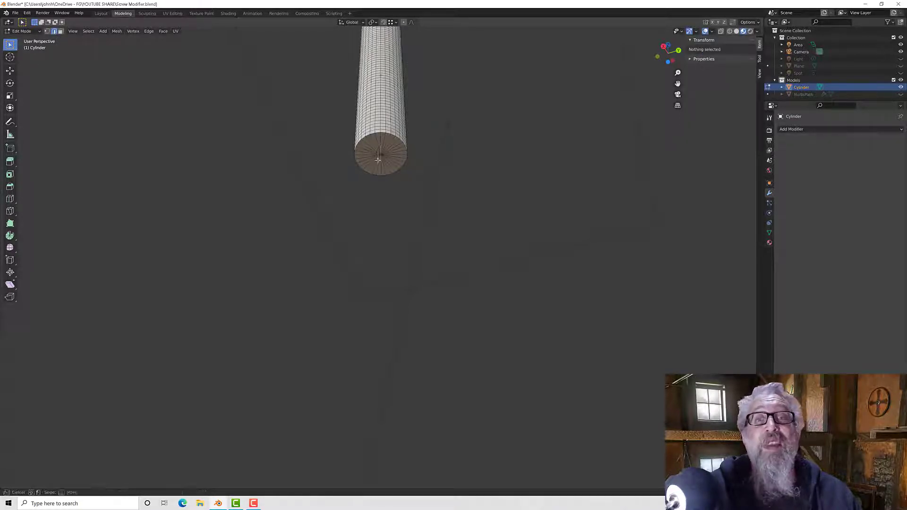
{"action": "left_click", "coordinate": [383, 164]}
{"action": "left_click", "coordinate": [383, 168]}
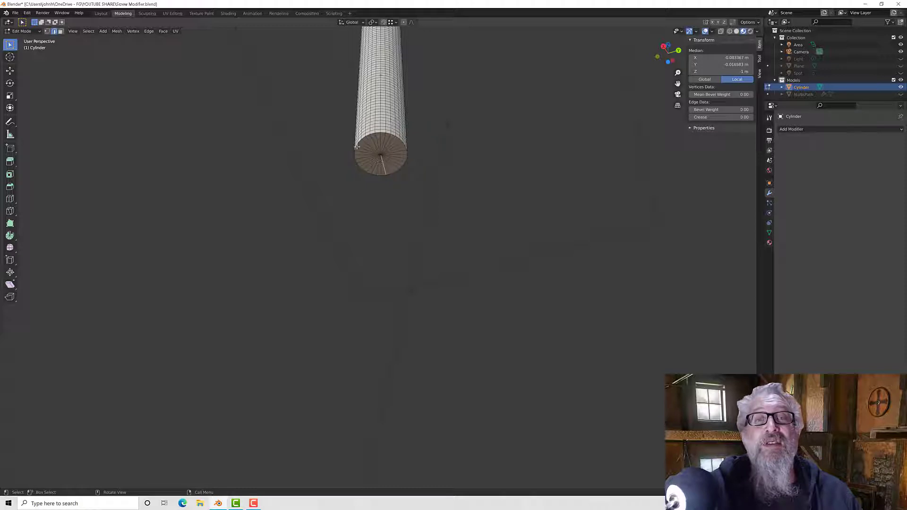
{"action": "left_click", "coordinate": [60, 31]}
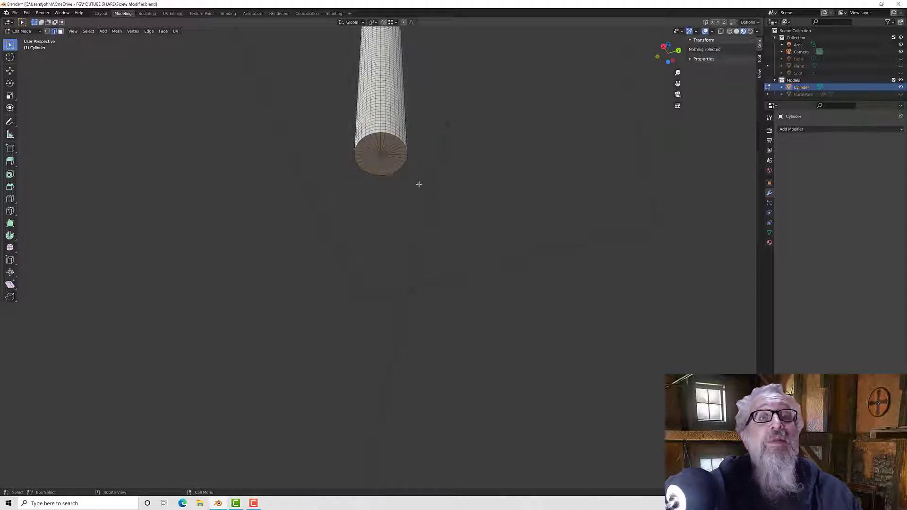
{"action": "left_click", "coordinate": [391, 164]}
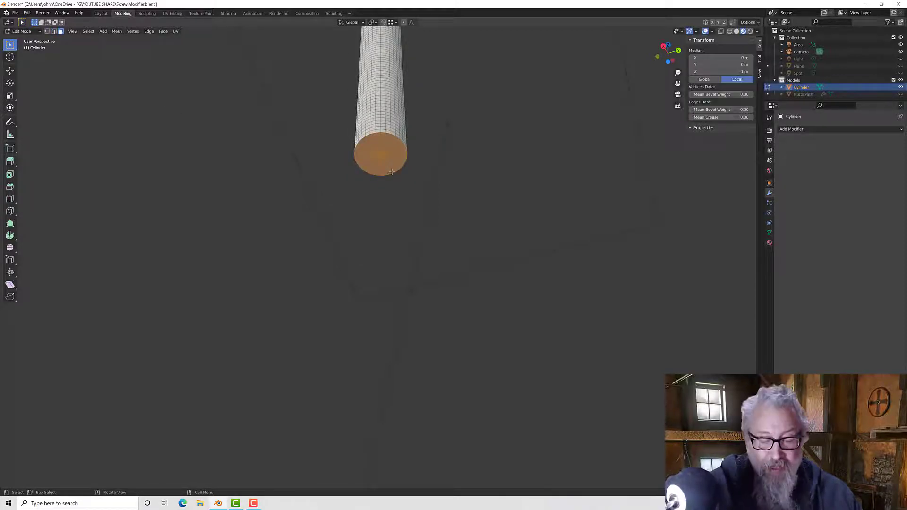
{"action": "key", "text": "x"}
{"action": "left_click", "coordinate": [386, 171]}
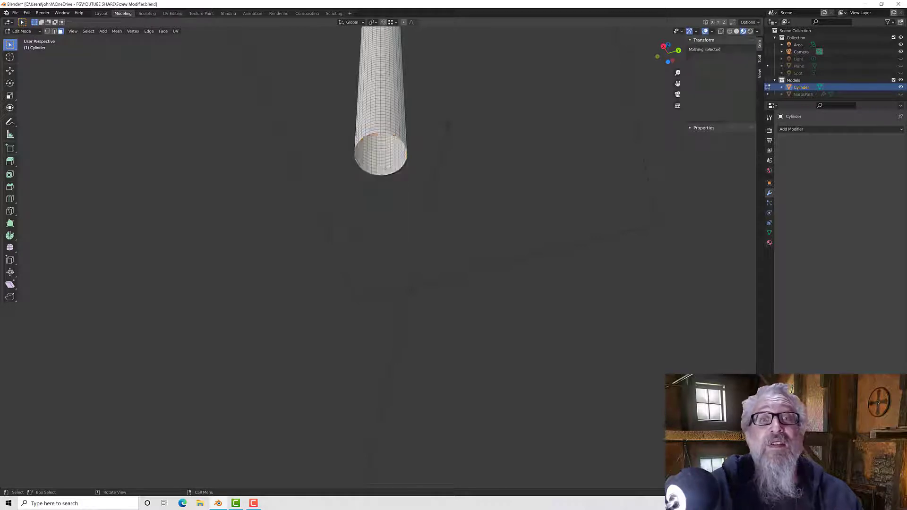
Unhide the NurbsPath candlestick and return the candle cylinder to Object Mode.
{"action": "middle_click_drag", "start_coordinate": [477, 141], "coordinate": [565, 87]}
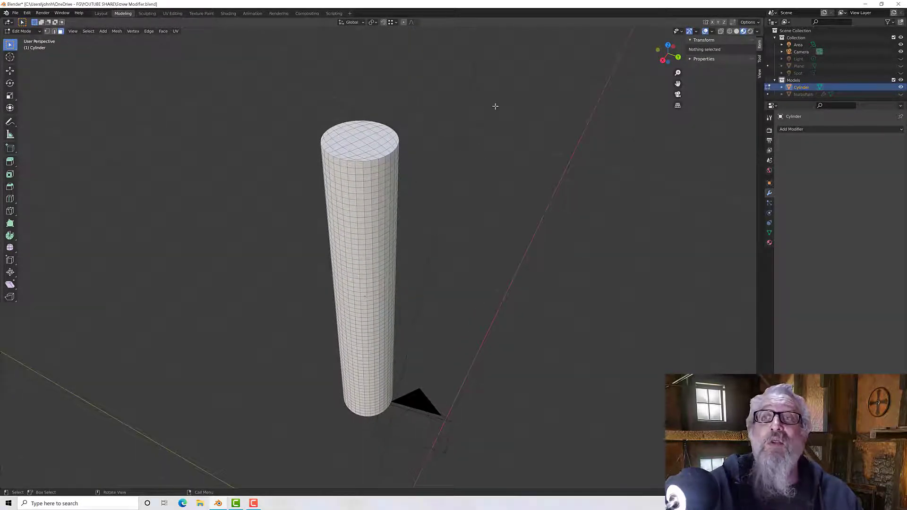
{"action": "left_click", "coordinate": [899, 95]}
{"action": "middle_click_drag", "start_coordinate": [632, 170], "coordinate": [588, 190]}
{"action": "middle_click_drag", "start_coordinate": [474, 205], "coordinate": [471, 192]}
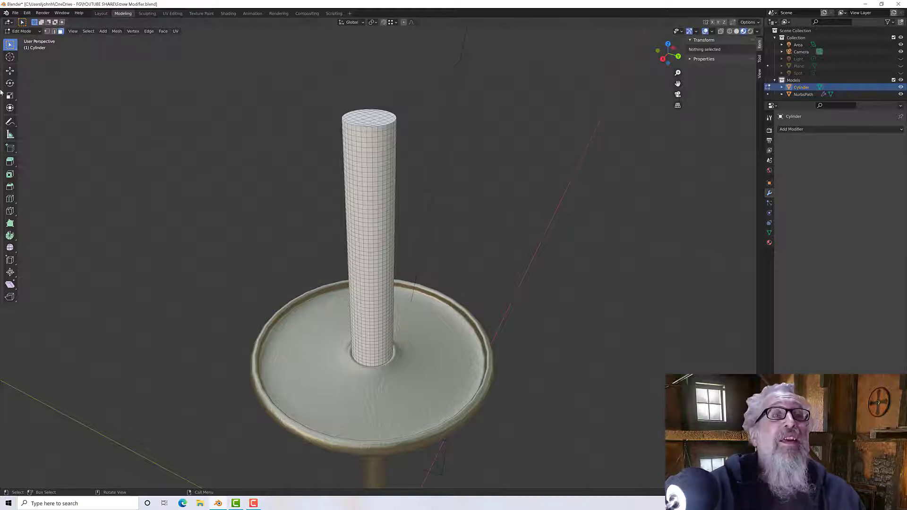
{"action": "key", "text": "Tab"}
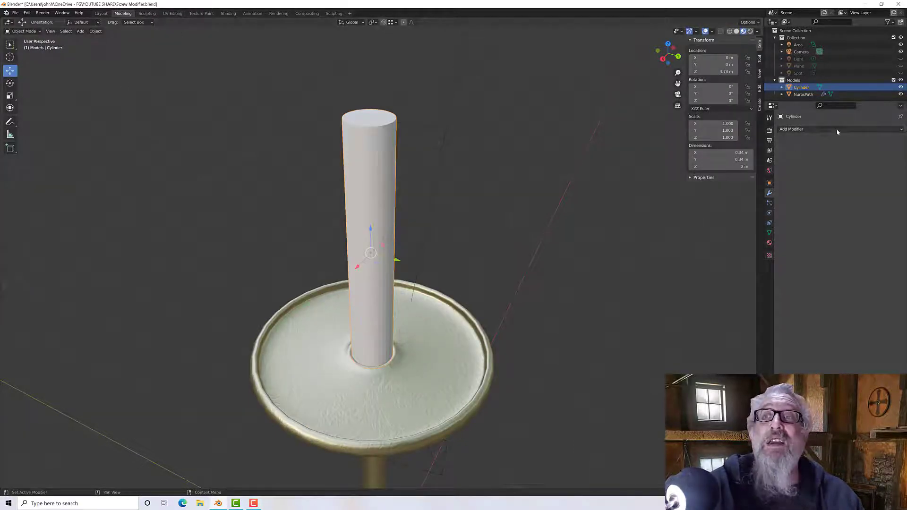
Add a Multiresolution modifier to the candle cylinder and subdivide it three times.
{"action": "left_click", "coordinate": [801, 130]}
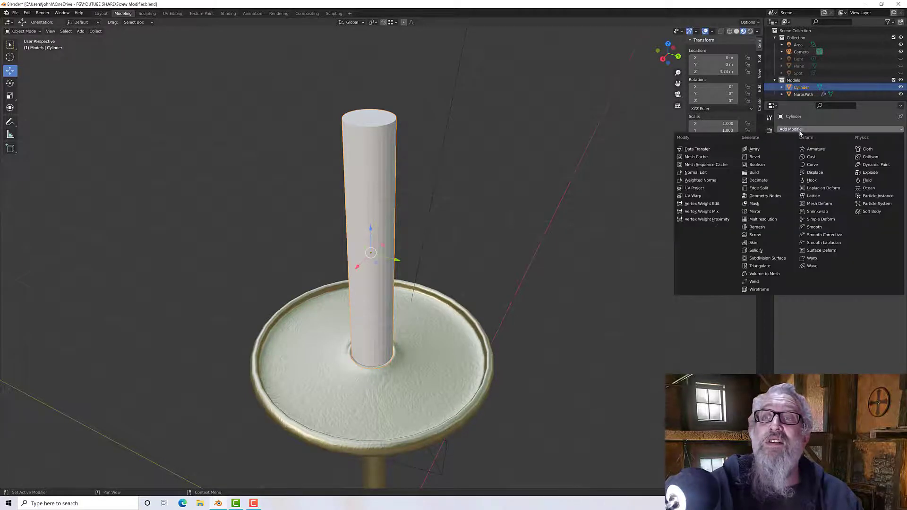
{"action": "left_click", "coordinate": [763, 219]}
{"action": "mouse_move", "coordinate": [514, 217]}
{"action": "middle_mouse_down"}
{"action": "mouse_move", "coordinate": [505, 204]}
{"action": "mouse_move", "coordinate": [486, 209]}
{"action": "mouse_move", "coordinate": [501, 220]}
{"action": "middle_mouse_up"}
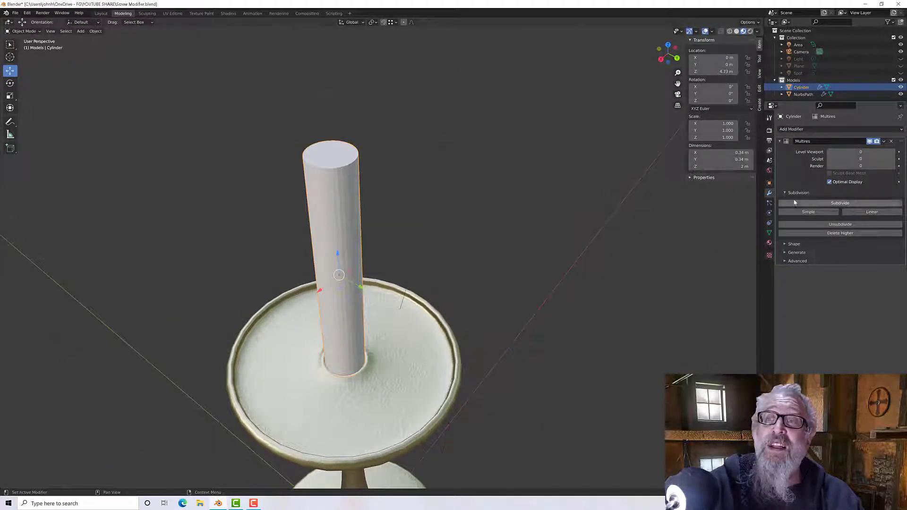
{"action": "left_click", "coordinate": [825, 204]}
{"action": "left_click", "coordinate": [826, 204]}
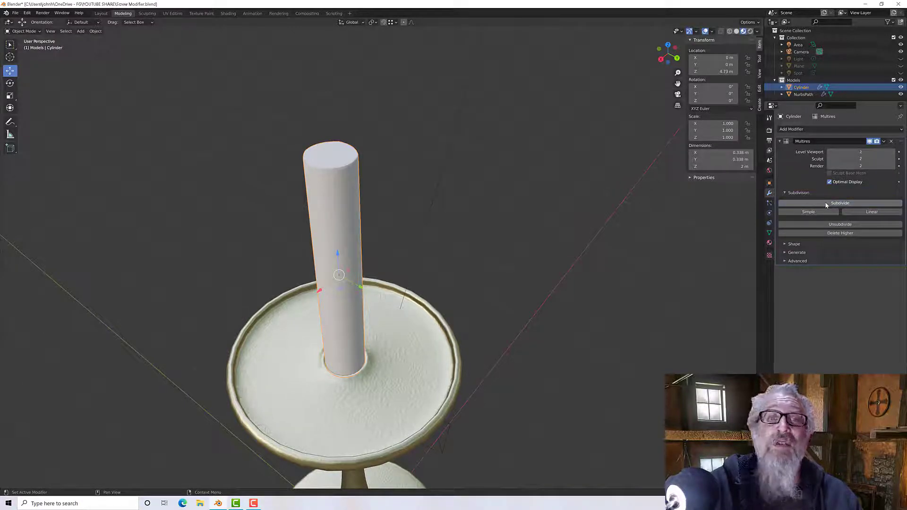
{"action": "left_click", "coordinate": [826, 203]}
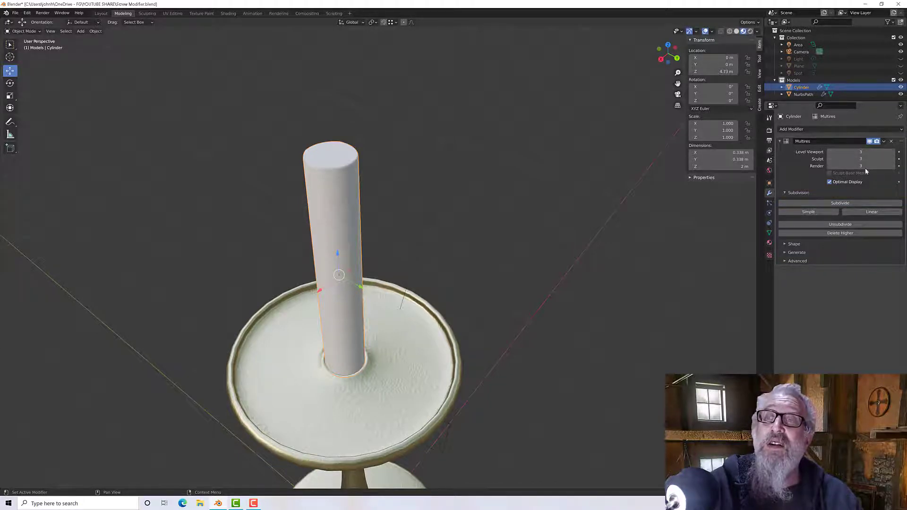
{"action": "middle_click_drag", "start_coordinate": [500, 256], "coordinate": [515, 235]}
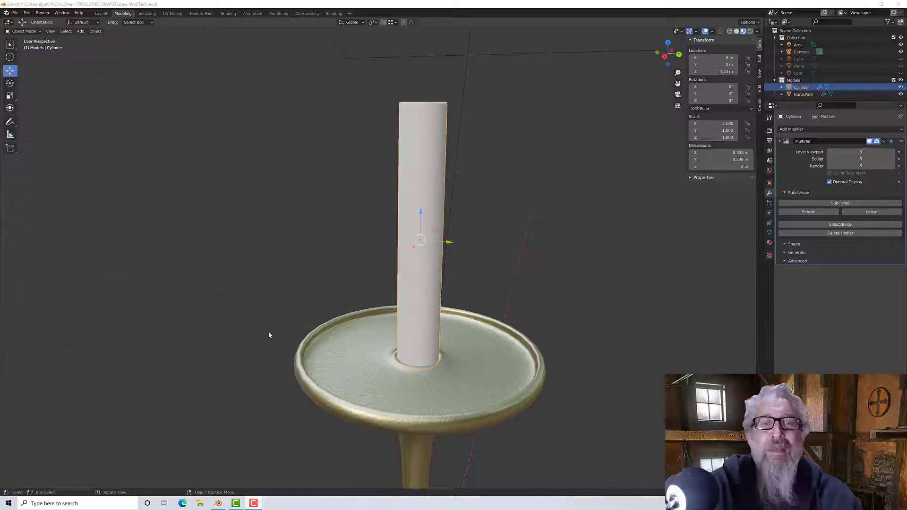
Switch the candle cylinder to Sculpt Mode and widen the brush list to show the brush names.
{"action": "middle_click_drag", "start_coordinate": [294, 213], "coordinate": [271, 225]}
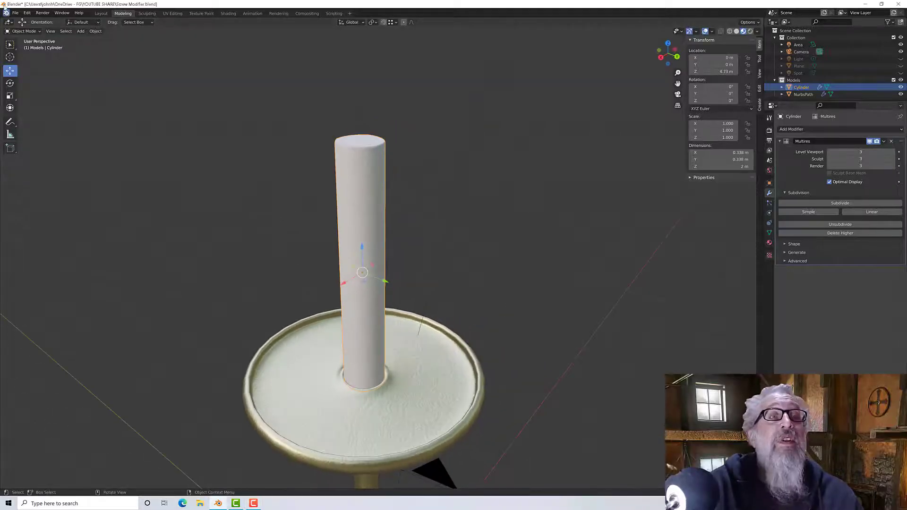
{"action": "left_click", "coordinate": [22, 30]}
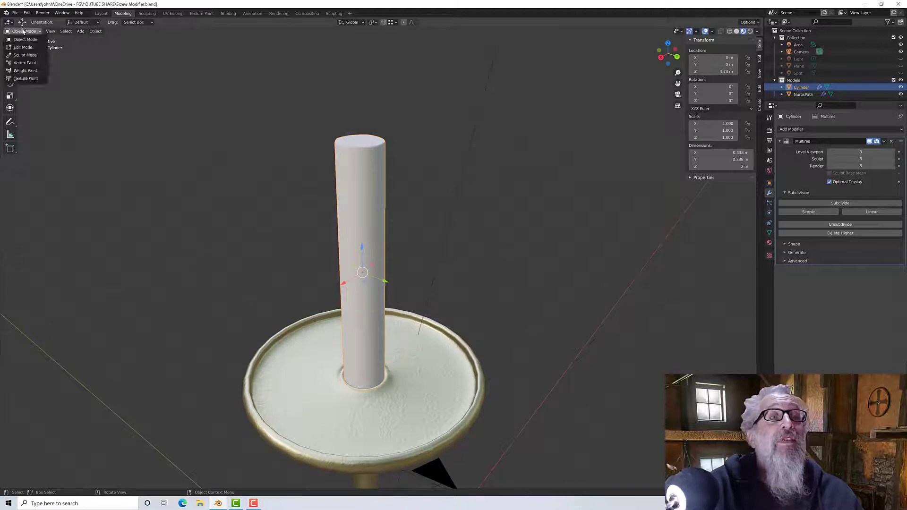
{"action": "left_click", "coordinate": [25, 55]}
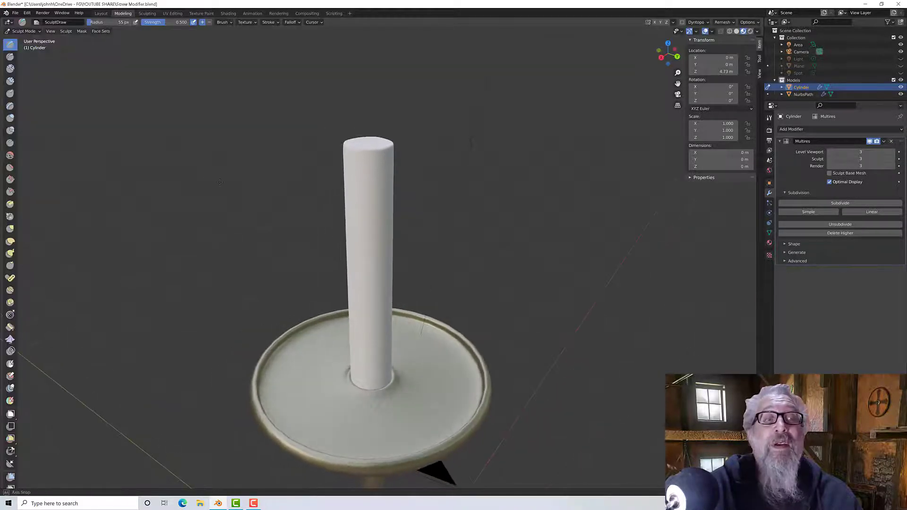
{"action": "left_click_drag", "start_coordinate": [20, 70], "coordinate": [72, 75]}
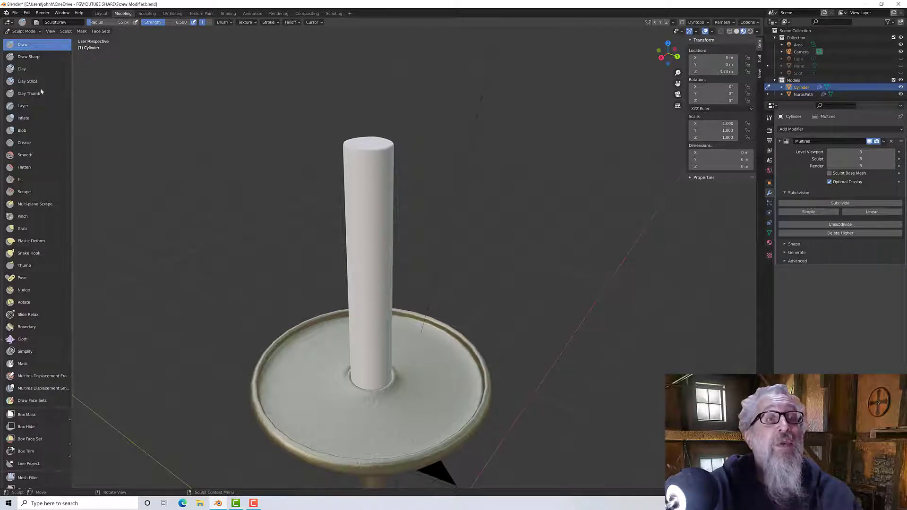
{"action": "mouse_move", "coordinate": [373, 236]}
{"action": "middle_mouse_down"}
{"action": "mouse_move", "coordinate": [380, 228]}
{"action": "mouse_move", "coordinate": [380, 237]}
{"action": "middle_mouse_up"}
{"action": "middle_click_drag", "start_coordinate": [255, 231], "coordinate": [274, 228]}
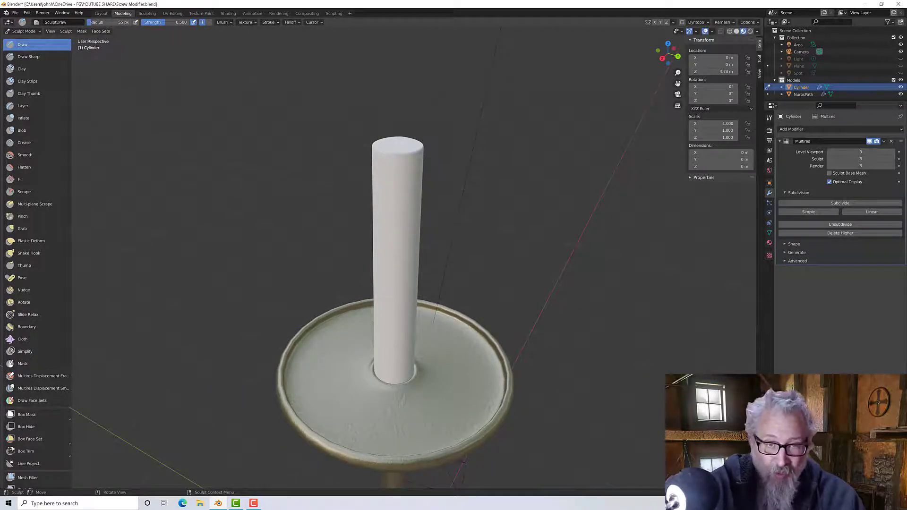
Set the viewport to Solid shading with the dark red MatCap and enable Cavity.
{"action": "left_click", "coordinate": [736, 31]}
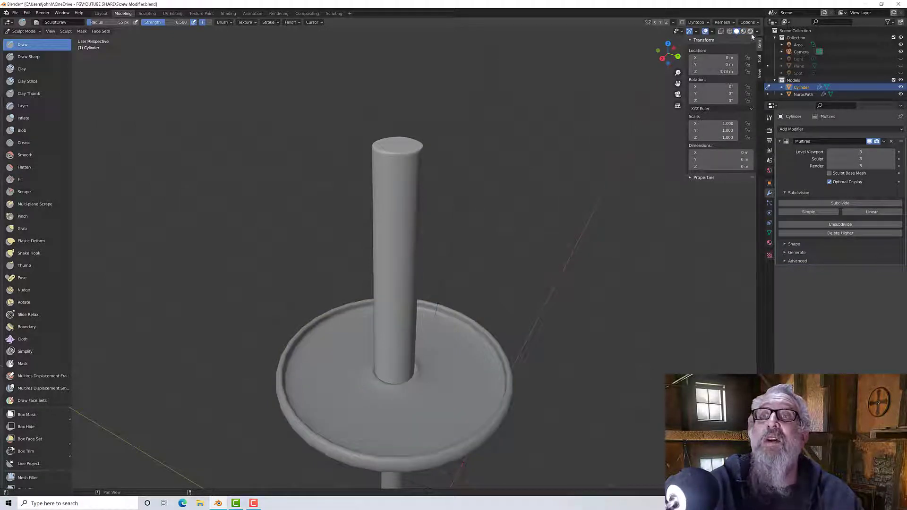
{"action": "left_click", "coordinate": [757, 32]}
{"action": "left_click", "coordinate": [745, 82]}
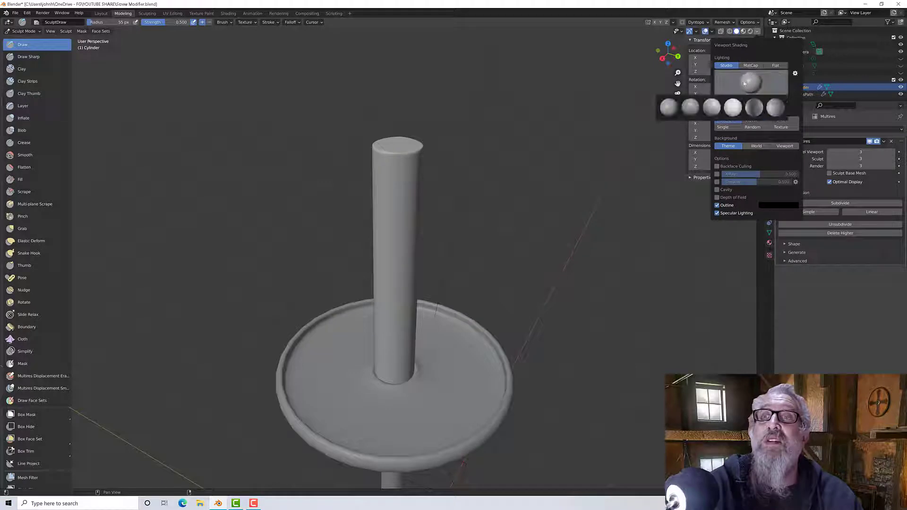
{"action": "left_click", "coordinate": [750, 65]}
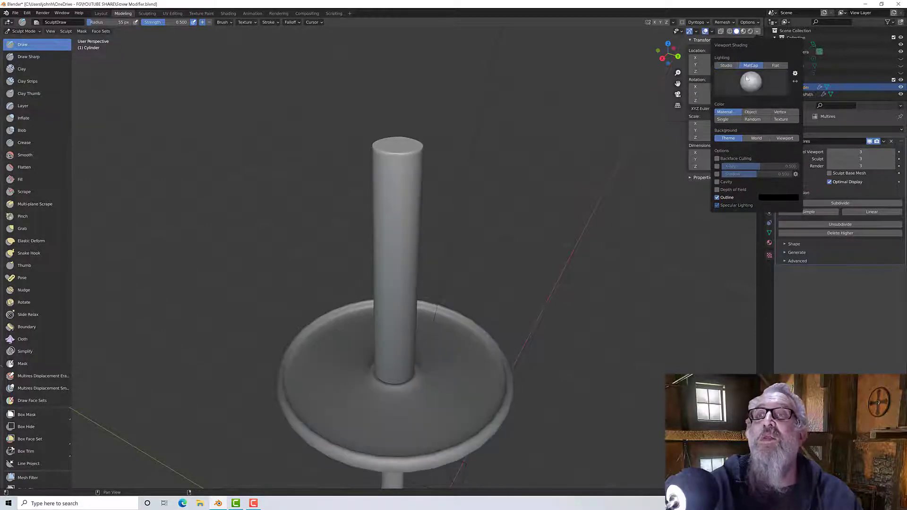
{"action": "left_click", "coordinate": [746, 80]}
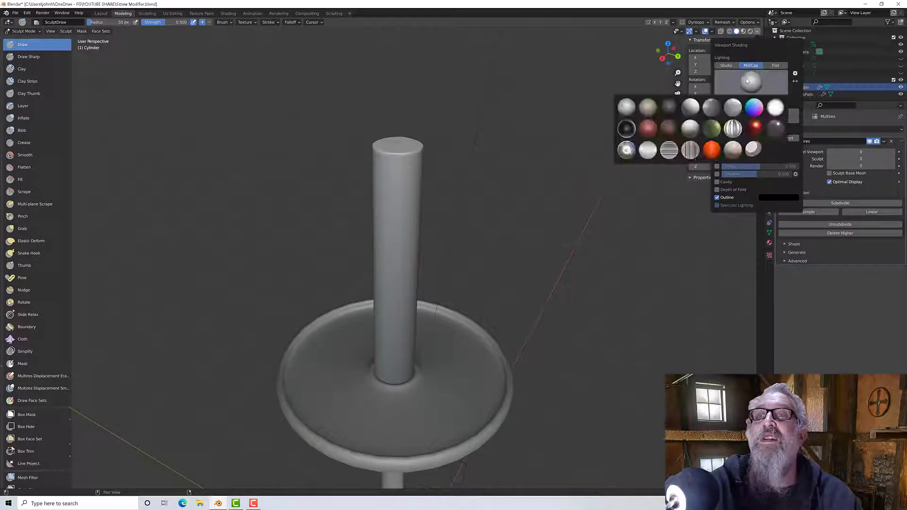
{"action": "left_click", "coordinate": [647, 128]}
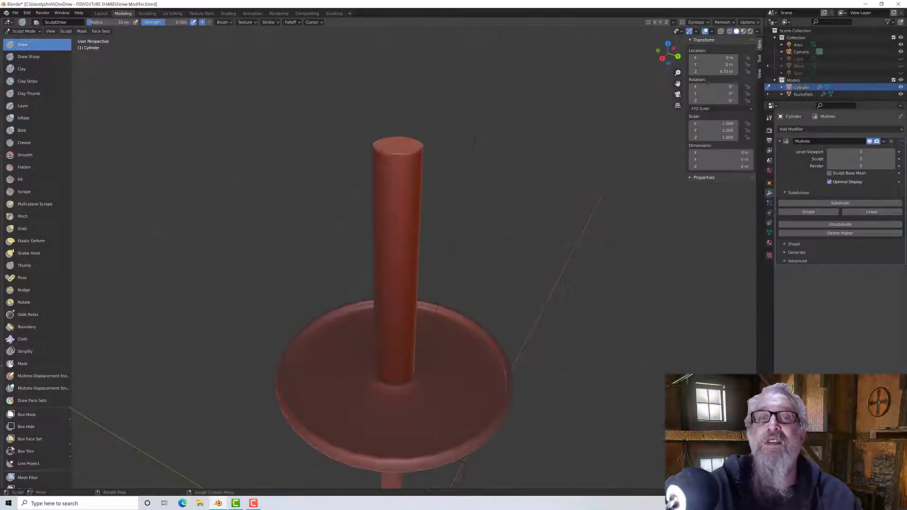
{"action": "left_click", "coordinate": [757, 31]}
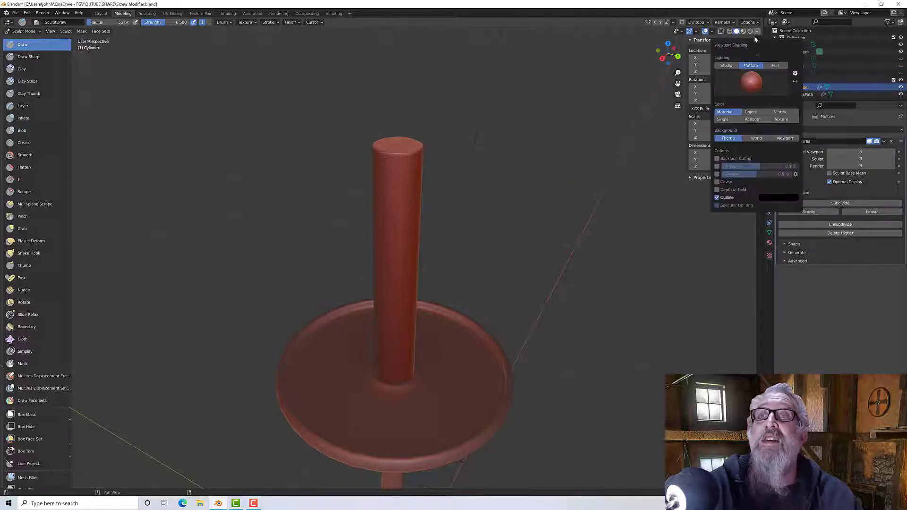
{"action": "left_click", "coordinate": [717, 182]}
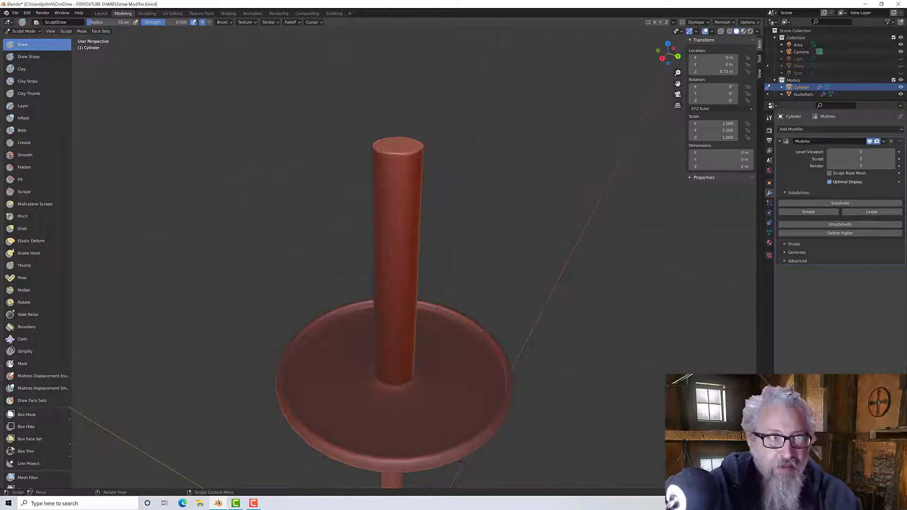
Display the candle from directly above in orthographic view and hide the NurbsPath candlestick.
{"action": "mouse_move", "coordinate": [401, 264]}
{"action": "middle_mouse_down"}
{"action": "mouse_move", "coordinate": [388, 285]}
{"action": "mouse_move", "coordinate": [395, 282]}
{"action": "middle_mouse_up"}
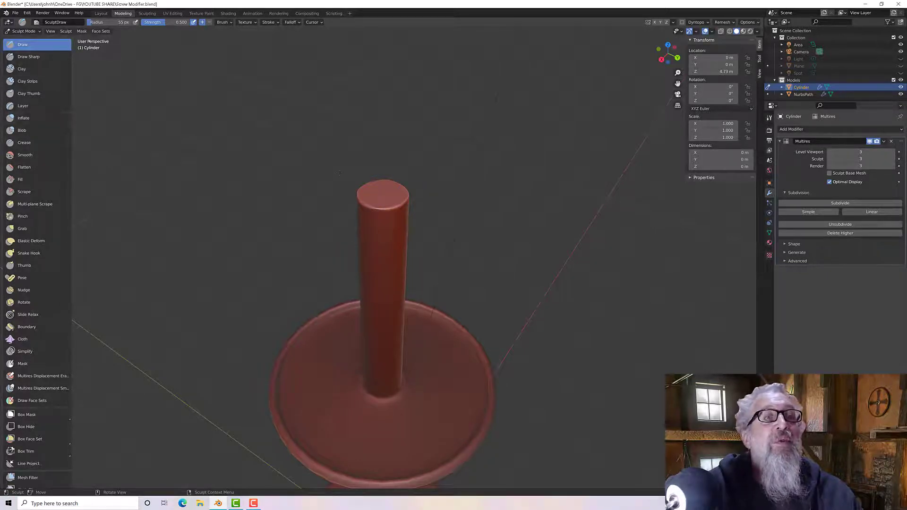
{"action": "middle_click_drag", "start_coordinate": [338, 173], "coordinate": [352, 197]}
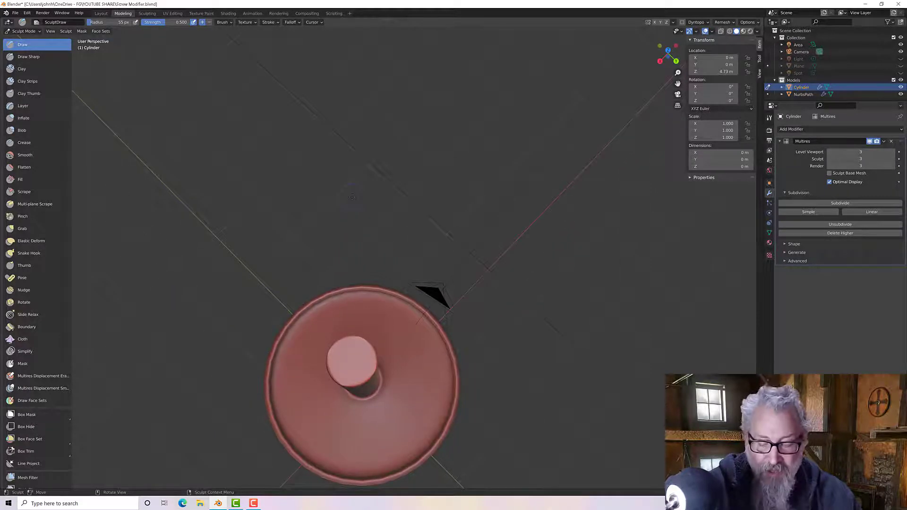
{"action": "key", "text": "KP_7"}
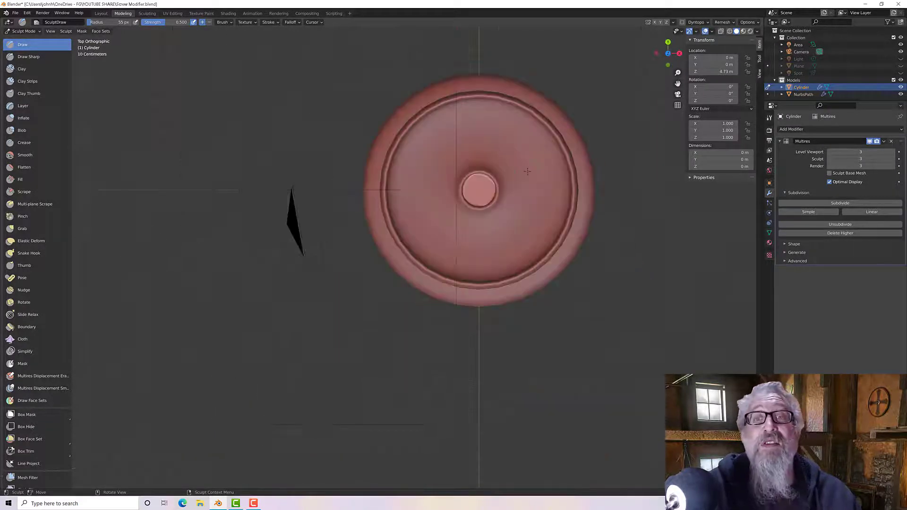
{"action": "scroll", "coordinate": [527, 171], "scroll_direction": "up", "scroll_amount": 3}
{"action": "middle_click_drag", "start_coordinate": [503, 178], "coordinate": [380, 246], "text": "shift"}
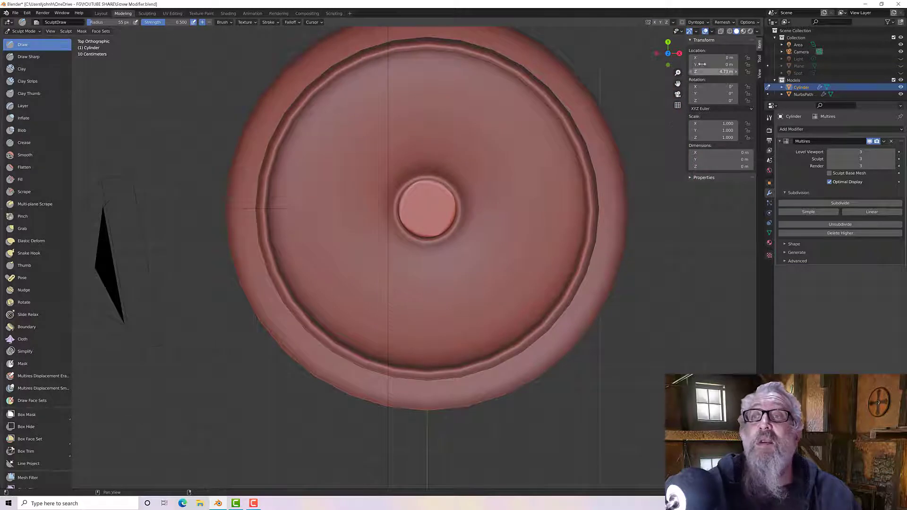
{"action": "left_click", "coordinate": [900, 94]}
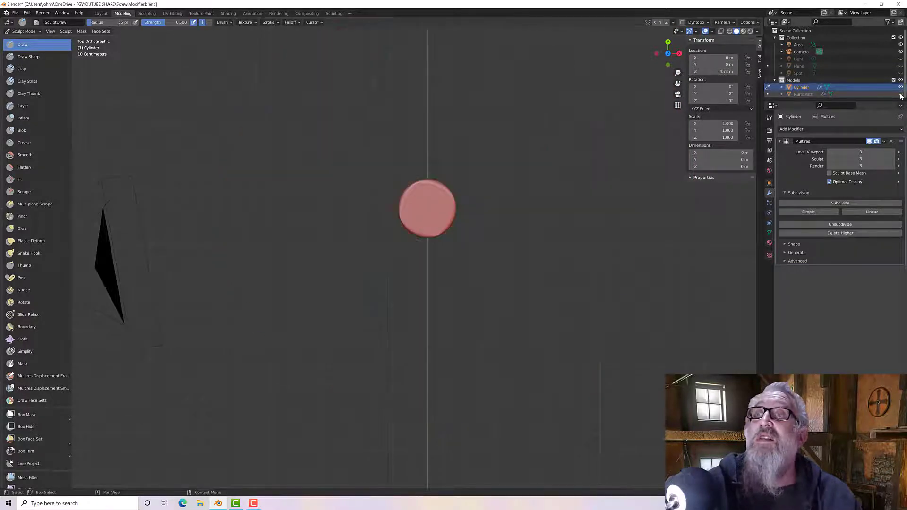
{"action": "scroll", "coordinate": [439, 156], "scroll_direction": "up", "scroll_amount": 4}
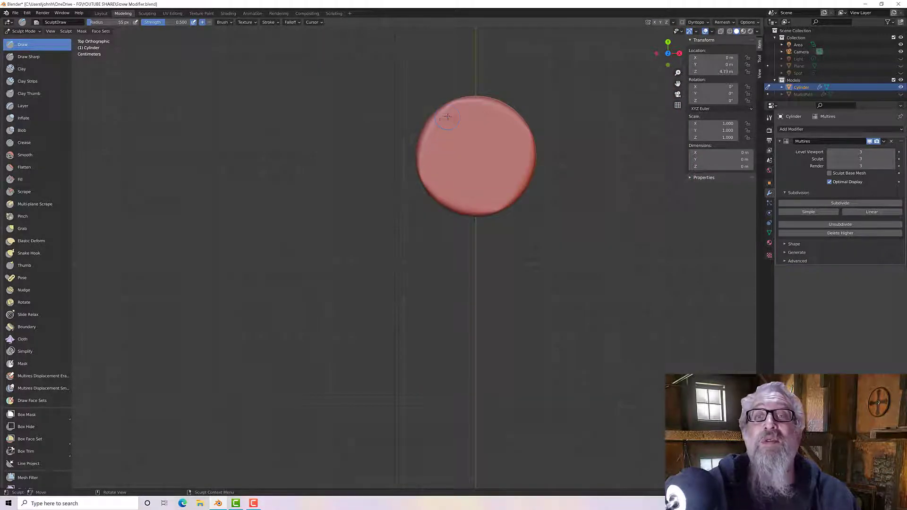
Sculpt a raised, uneven rim around the candle's top edge with the Draw brush at strength 0.500.
{"action": "mouse_move", "coordinate": [447, 116]}
{"action": "left_mouse_down"}
{"action": "mouse_move", "coordinate": [430, 138]}
{"action": "mouse_move", "coordinate": [430, 187]}
{"action": "mouse_move", "coordinate": [474, 210]}
{"action": "mouse_move", "coordinate": [502, 202]}
{"action": "mouse_move", "coordinate": [520, 179]}
{"action": "mouse_move", "coordinate": [522, 135]}
{"action": "mouse_move", "coordinate": [482, 110]}
{"action": "mouse_move", "coordinate": [446, 117]}
{"action": "left_mouse_up"}
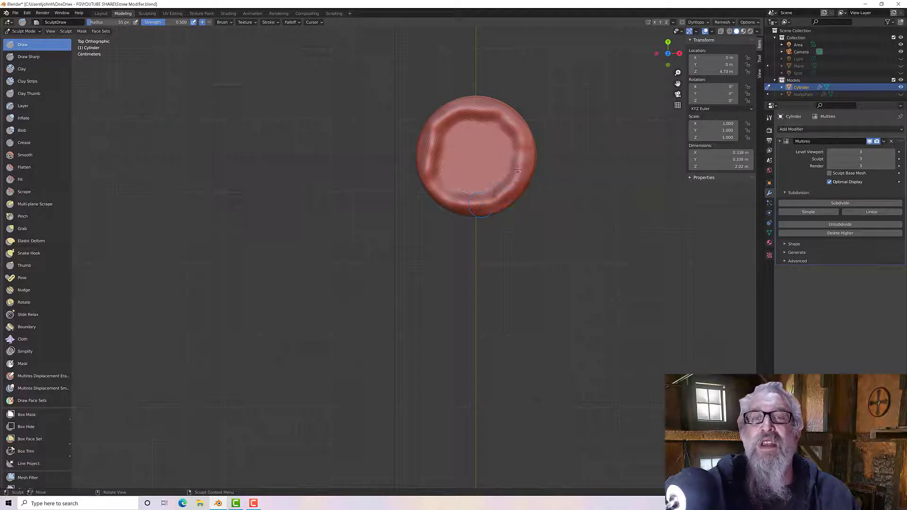
{"action": "middle_click_drag", "start_coordinate": [480, 204], "coordinate": [466, 139]}
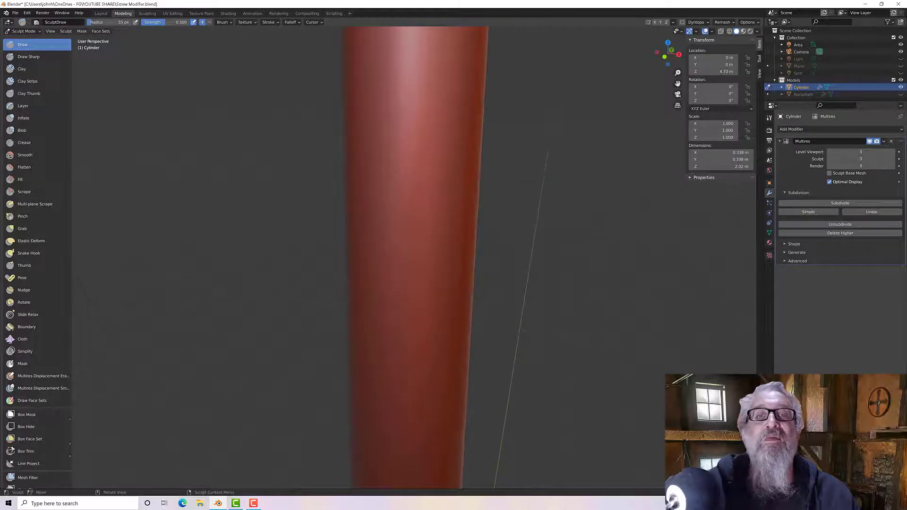
{"action": "scroll", "coordinate": [371, 114], "scroll_direction": "down", "scroll_amount": 4}
{"action": "middle_click_drag", "start_coordinate": [371, 114], "coordinate": [375, 165]}
{"action": "scroll", "coordinate": [370, 149], "scroll_direction": "up", "scroll_amount": 4}
{"action": "left_click_drag", "start_coordinate": [353, 128], "coordinate": [347, 137]}
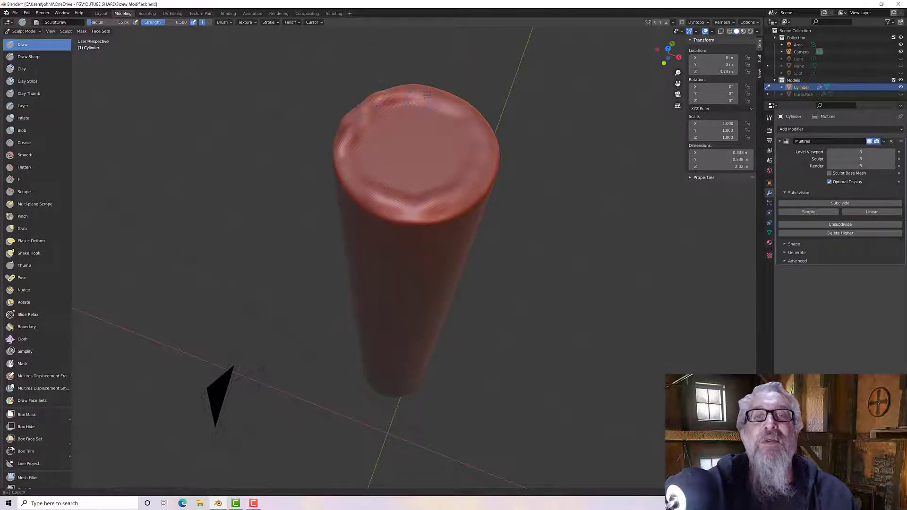
{"action": "left_click_drag", "start_coordinate": [423, 97], "coordinate": [450, 102]}
{"action": "mouse_move", "coordinate": [472, 204]}
{"action": "left_mouse_down"}
{"action": "mouse_move", "coordinate": [399, 213]}
{"action": "mouse_move", "coordinate": [349, 189]}
{"action": "left_mouse_up"}
Enlarge the Draw brush to a 128 px radius and build up the raised rim around the candle's top.
{"action": "key", "text": "f"}
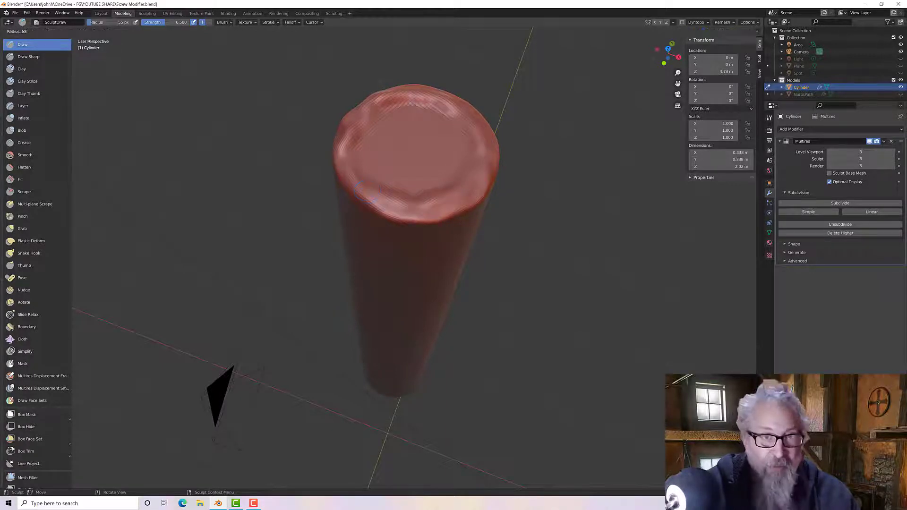
{"action": "left_click", "coordinate": [385, 189]}
{"action": "mouse_move", "coordinate": [372, 193]}
{"action": "left_mouse_down"}
{"action": "mouse_move", "coordinate": [396, 204]}
{"action": "mouse_move", "coordinate": [490, 176]}
{"action": "mouse_move", "coordinate": [456, 112]}
{"action": "mouse_move", "coordinate": [411, 99]}
{"action": "mouse_move", "coordinate": [359, 113]}
{"action": "mouse_move", "coordinate": [350, 141]}
{"action": "left_mouse_up"}
{"action": "left_click_drag", "start_coordinate": [365, 189], "coordinate": [383, 204]}
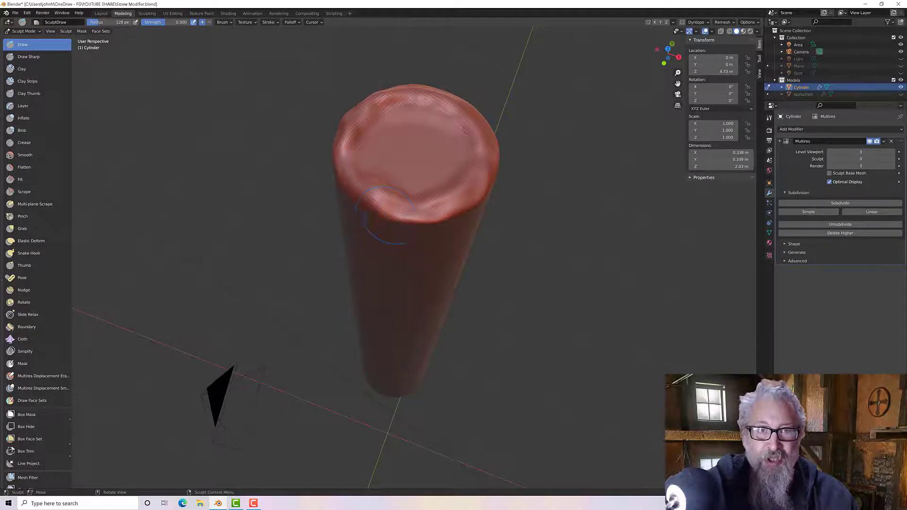
Sculpt a hollow into the centre of the candle's top with the Draw brush and smooth the inside.
{"action": "middle_click_drag", "start_coordinate": [384, 217], "coordinate": [386, 163]}
{"action": "mouse_move", "coordinate": [443, 80]}
{"action": "middle_mouse_down", "text": "shift"}
{"action": "mouse_move", "coordinate": [424, 224]}
{"action": "mouse_move", "coordinate": [385, 198]}
{"action": "mouse_move", "coordinate": [360, 222]}
{"action": "middle_mouse_up", "text": "shift"}
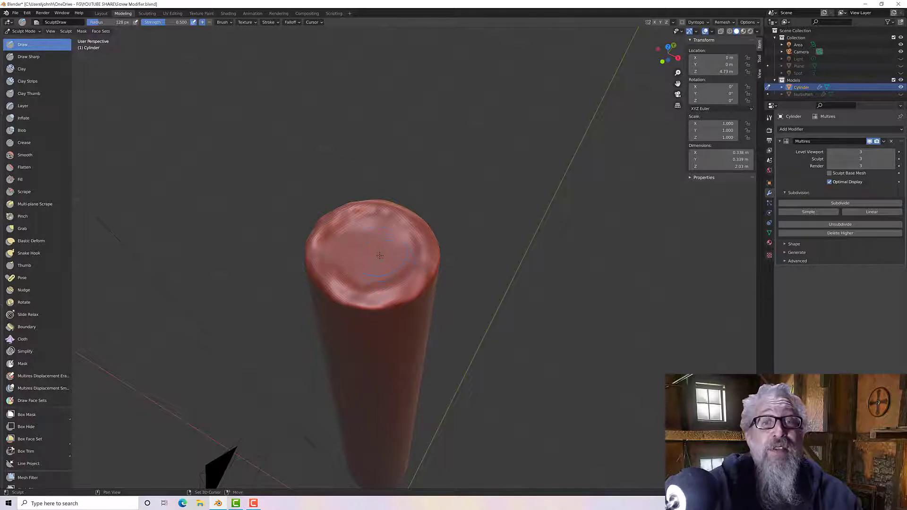
{"action": "mouse_move", "coordinate": [388, 252]}
{"action": "left_mouse_down"}
{"action": "mouse_move", "coordinate": [359, 242]}
{"action": "mouse_move", "coordinate": [365, 255]}
{"action": "mouse_move", "coordinate": [371, 238]}
{"action": "mouse_move", "coordinate": [348, 250]}
{"action": "mouse_move", "coordinate": [399, 247]}
{"action": "mouse_move", "coordinate": [334, 246]}
{"action": "mouse_move", "coordinate": [372, 261]}
{"action": "mouse_move", "coordinate": [365, 267]}
{"action": "left_mouse_up"}
{"action": "mouse_move", "coordinate": [368, 254]}
{"action": "middle_mouse_down"}
{"action": "mouse_move", "coordinate": [401, 237]}
{"action": "mouse_move", "coordinate": [375, 281]}
{"action": "middle_mouse_up"}
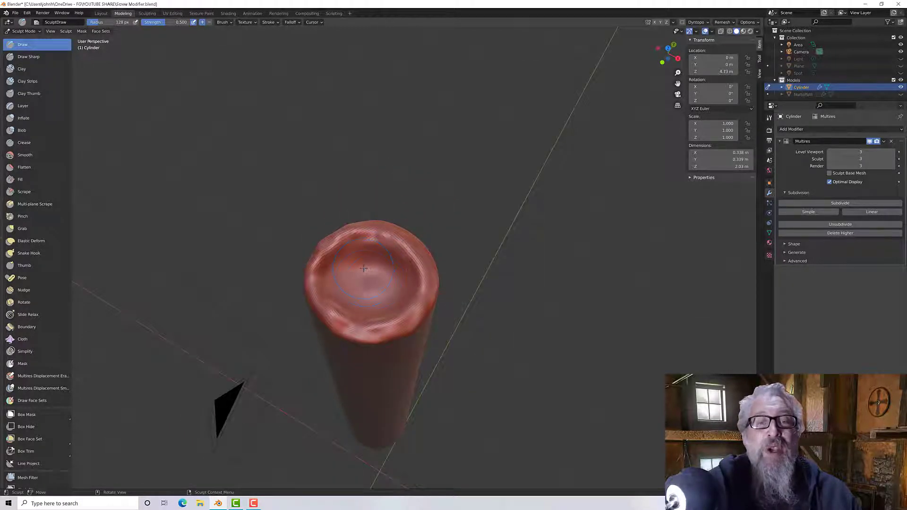
{"action": "left_click_drag", "start_coordinate": [381, 283], "coordinate": [374, 260], "text": "shift"}
Add bulges of melted wax to the outer side of the rim with the Blob brush at 128 px radius.
{"action": "mouse_move", "coordinate": [359, 262]}
{"action": "middle_mouse_down"}
{"action": "mouse_move", "coordinate": [375, 215]}
{"action": "mouse_move", "coordinate": [389, 251]}
{"action": "mouse_move", "coordinate": [377, 283]}
{"action": "mouse_move", "coordinate": [363, 223]}
{"action": "middle_mouse_up"}
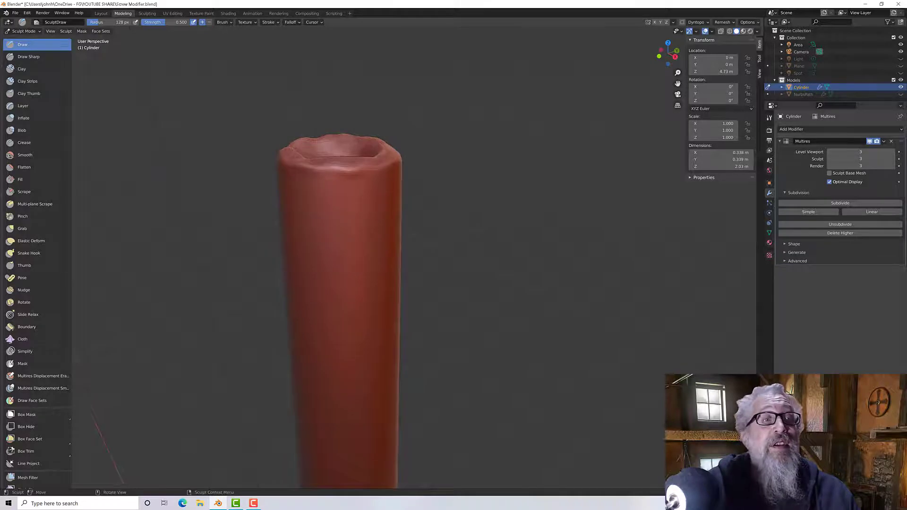
{"action": "left_click", "coordinate": [34, 129]}
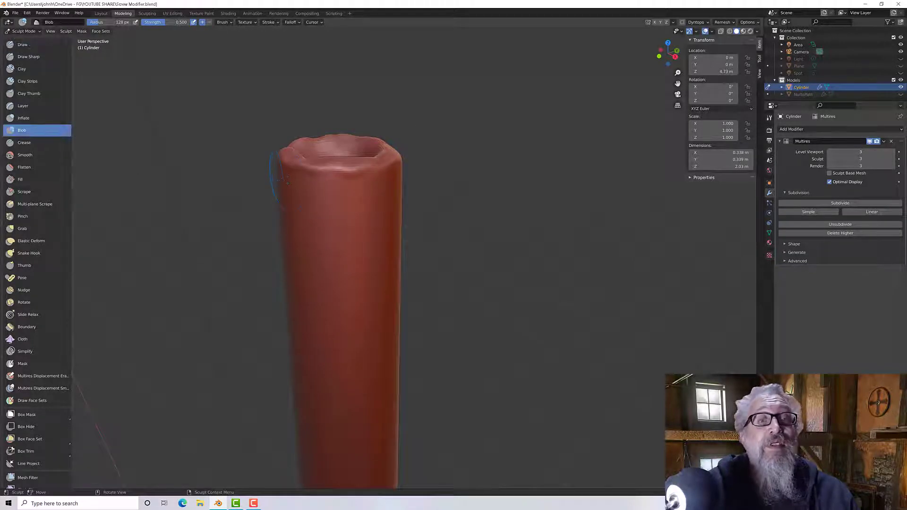
{"action": "mouse_move", "coordinate": [289, 177]}
{"action": "left_mouse_down"}
{"action": "mouse_move", "coordinate": [285, 165]}
{"action": "mouse_move", "coordinate": [304, 171]}
{"action": "left_mouse_up"}
{"action": "middle_click_drag", "start_coordinate": [304, 172], "coordinate": [386, 171]}
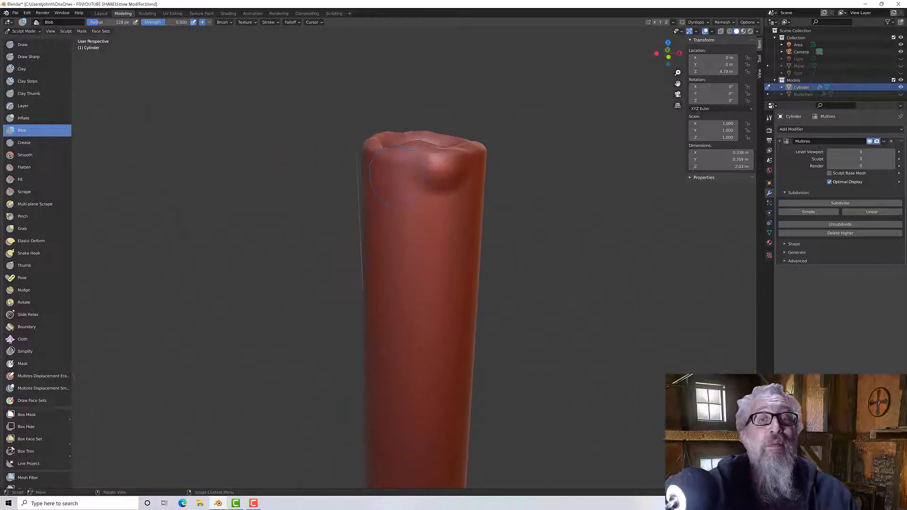
{"action": "left_click_drag", "start_coordinate": [403, 168], "coordinate": [388, 165]}
{"action": "middle_click_drag", "start_coordinate": [387, 165], "coordinate": [439, 177]}
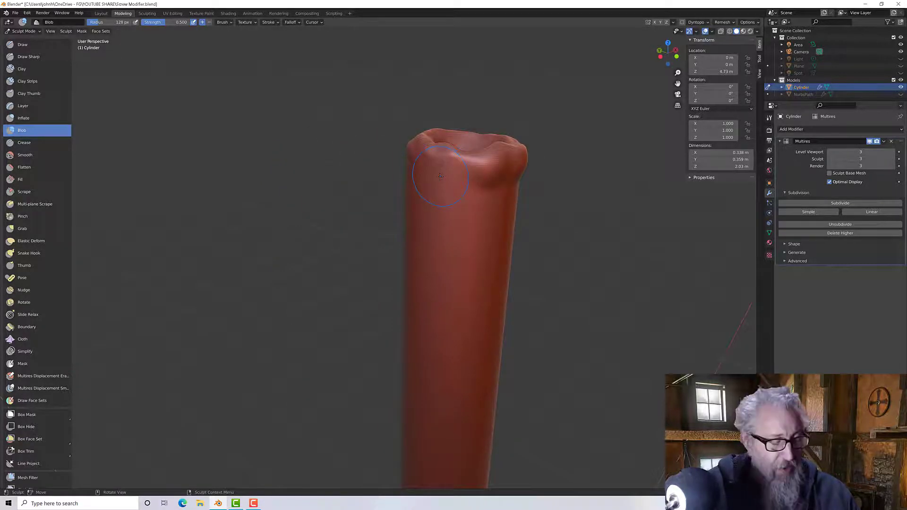
Reduce the Blob brush to about 80 px radius and add smaller wax lumps around the rest of the outer rim.
{"action": "key", "text": "f"}
{"action": "left_click", "coordinate": [430, 176]}
{"action": "left_click_drag", "start_coordinate": [435, 166], "coordinate": [453, 161]}
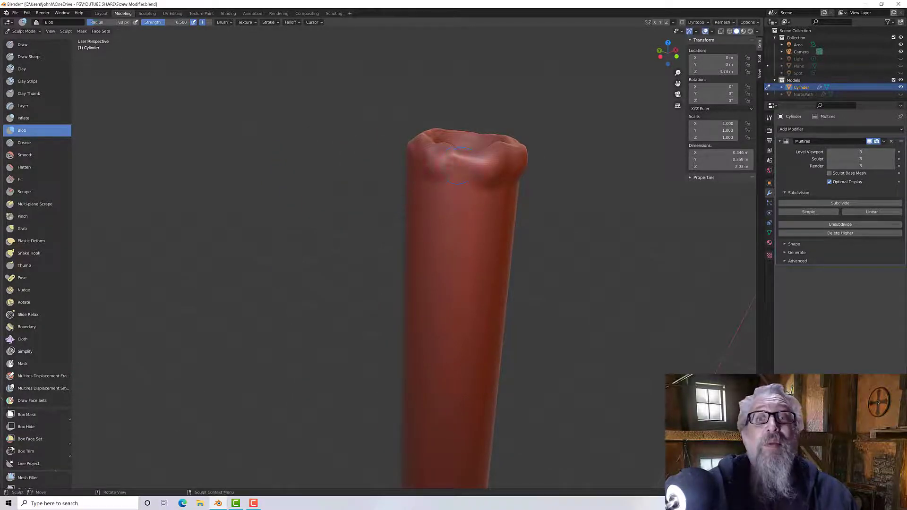
{"action": "middle_click_drag", "start_coordinate": [465, 161], "coordinate": [500, 168]}
{"action": "left_click_drag", "start_coordinate": [445, 157], "coordinate": [416, 150]}
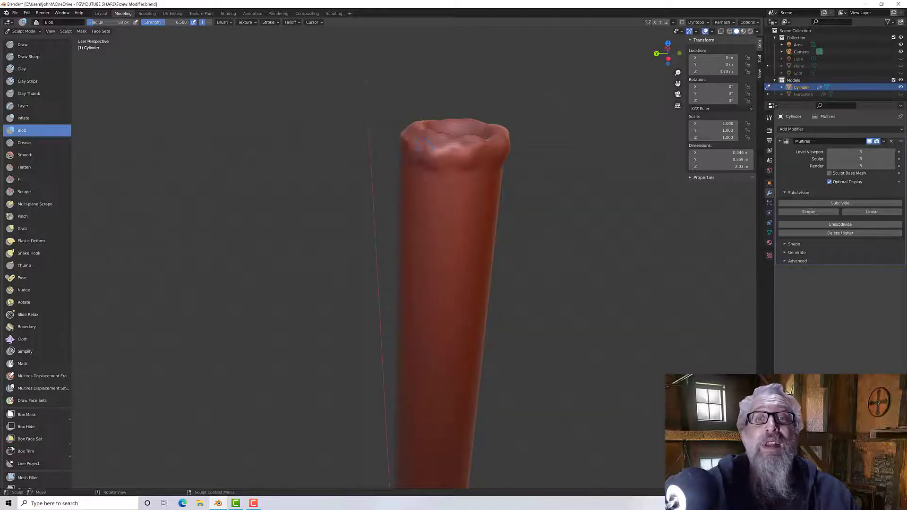
{"action": "middle_click_drag", "start_coordinate": [333, 149], "coordinate": [396, 149]}
{"action": "left_click_drag", "start_coordinate": [391, 145], "coordinate": [364, 141]}
{"action": "mouse_move", "coordinate": [305, 147]}
{"action": "middle_mouse_down"}
{"action": "mouse_move", "coordinate": [406, 146]}
{"action": "mouse_move", "coordinate": [439, 198]}
{"action": "middle_mouse_up"}
{"action": "left_click_drag", "start_coordinate": [429, 185], "coordinate": [407, 177]}
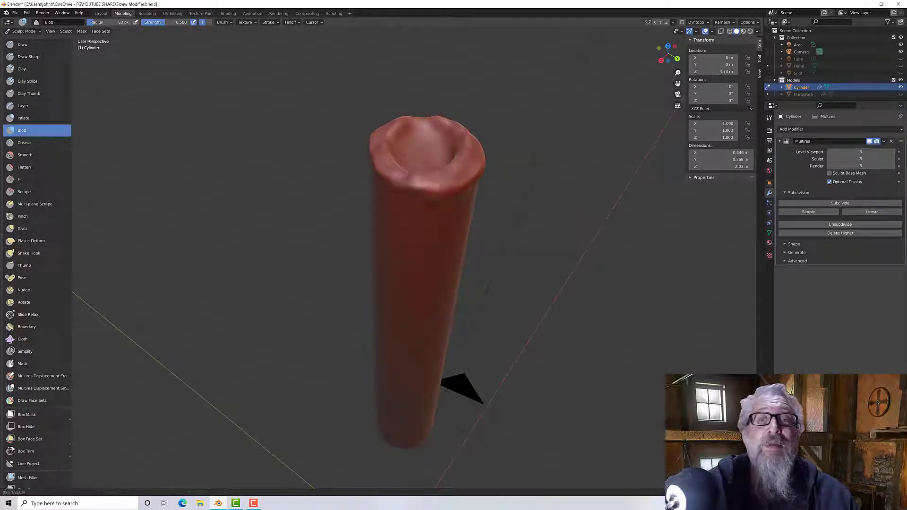
{"action": "middle_click_drag", "start_coordinate": [407, 181], "coordinate": [458, 156]}
{"action": "mouse_move", "coordinate": [381, 166]}
{"action": "left_mouse_down"}
{"action": "mouse_move", "coordinate": [366, 163]}
{"action": "mouse_move", "coordinate": [365, 174]}
{"action": "left_mouse_up"}
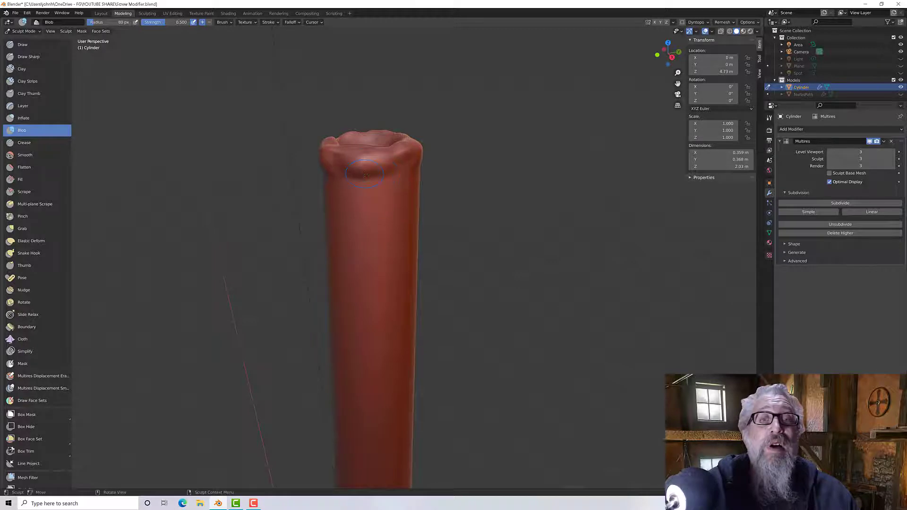
Warp the rim and hollow of the candle's top into an irregular shape with the Elastic Deform brush at 163 px radius.
{"action": "middle_click_drag", "start_coordinate": [365, 175], "coordinate": [389, 304]}
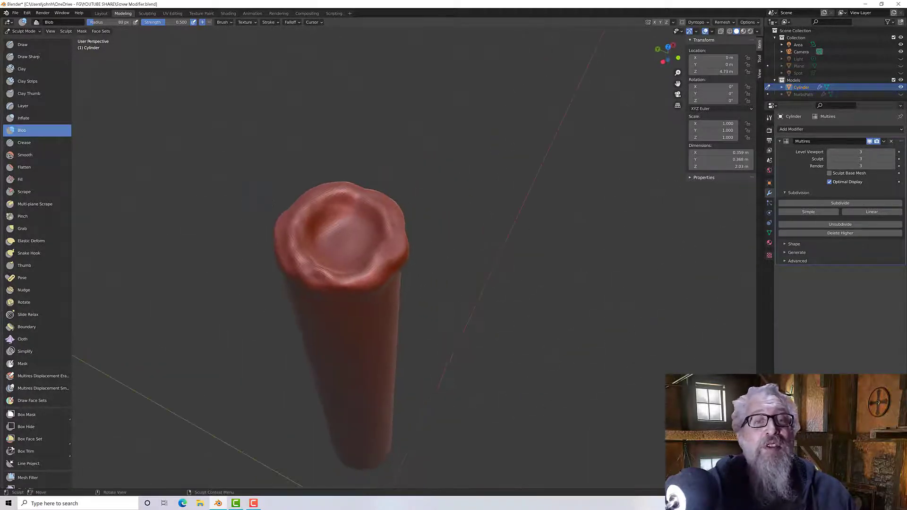
{"action": "left_click", "coordinate": [31, 241]}
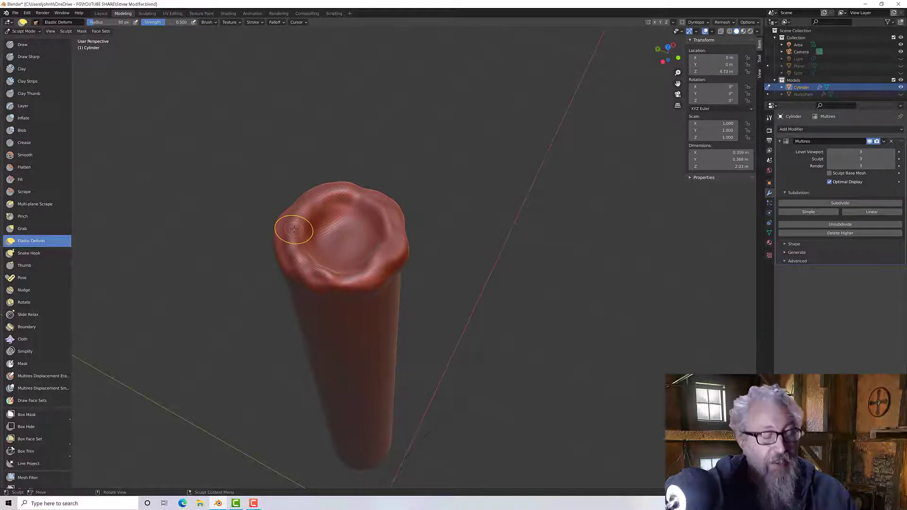
{"action": "key", "text": "f"}
{"action": "left_click", "coordinate": [314, 235]}
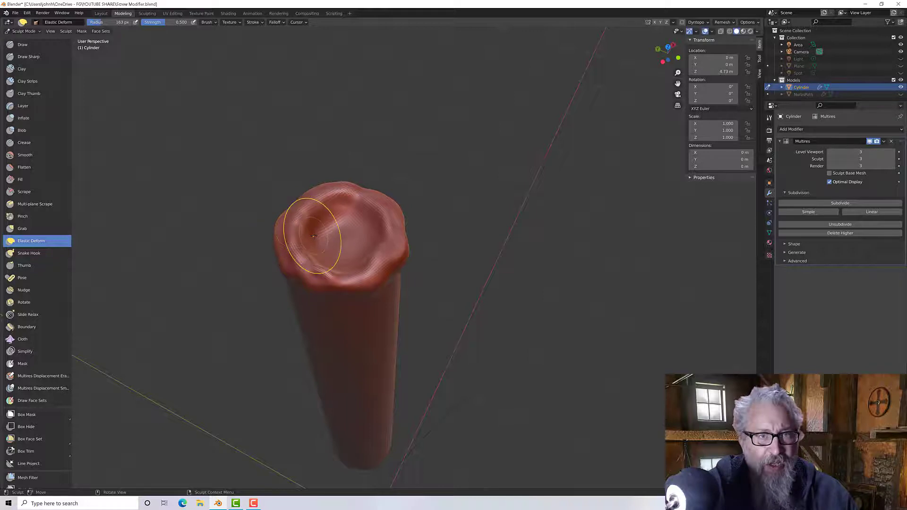
{"action": "mouse_move", "coordinate": [312, 237]}
{"action": "left_mouse_down"}
{"action": "mouse_move", "coordinate": [293, 236]}
{"action": "mouse_move", "coordinate": [312, 210]}
{"action": "left_mouse_up"}
{"action": "middle_click_drag", "start_coordinate": [313, 210], "coordinate": [340, 222]}
{"action": "mouse_move", "coordinate": [377, 231]}
{"action": "left_mouse_down"}
{"action": "mouse_move", "coordinate": [382, 276]}
{"action": "mouse_move", "coordinate": [299, 279]}
{"action": "left_mouse_up"}
Enlarge the Elastic Deform brush to 221 px and pull the front of the rim down into a sagging lip.
{"action": "mouse_move", "coordinate": [299, 279]}
{"action": "middle_mouse_down"}
{"action": "mouse_move", "coordinate": [257, 224]}
{"action": "mouse_move", "coordinate": [231, 336]}
{"action": "mouse_move", "coordinate": [329, 243]}
{"action": "middle_mouse_up"}
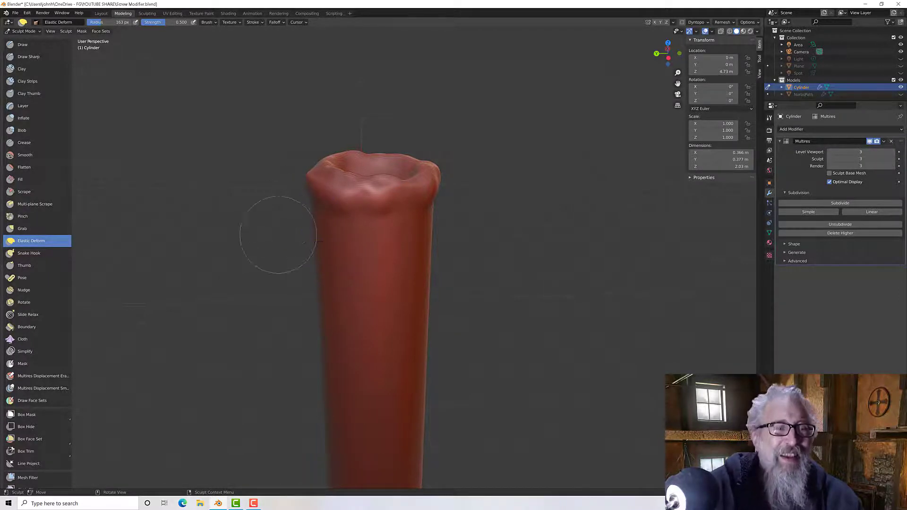
{"action": "middle_click_drag", "start_coordinate": [329, 279], "coordinate": [327, 272]}
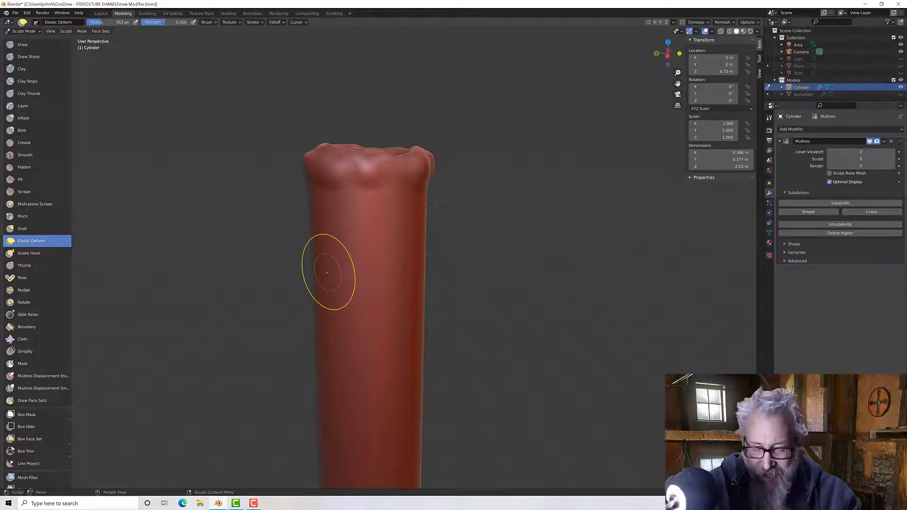
{"action": "key", "text": "KP_1"}
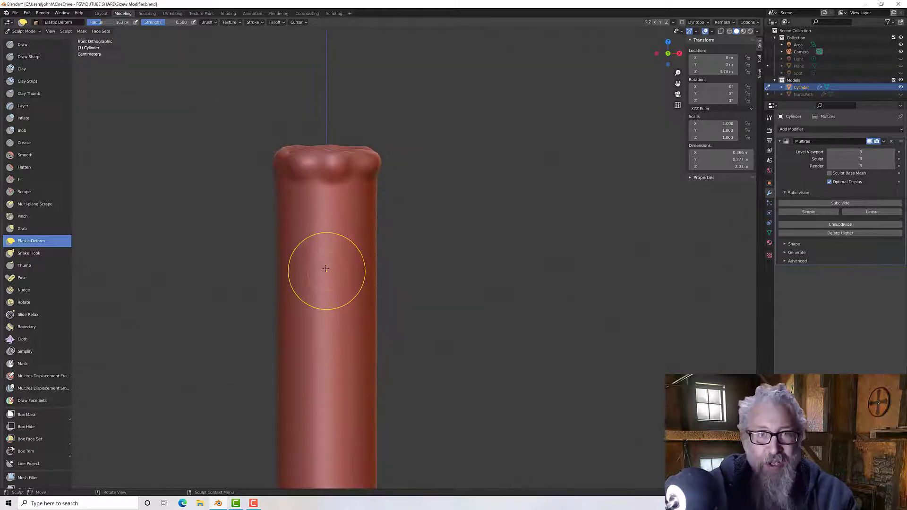
{"action": "key", "text": "f"}
{"action": "left_click", "coordinate": [334, 175]}
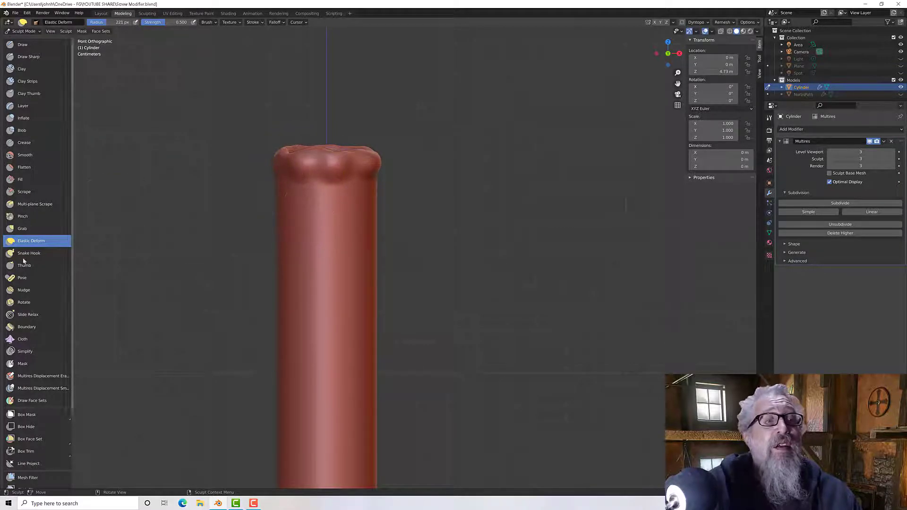
{"action": "left_click_drag", "start_coordinate": [327, 163], "coordinate": [327, 204]}
{"action": "middle_click_drag", "start_coordinate": [425, 202], "coordinate": [371, 239]}
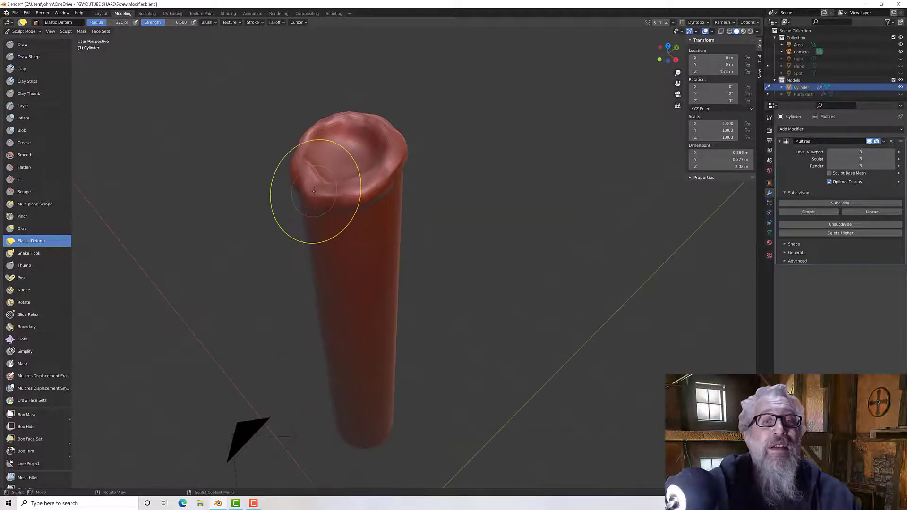
{"action": "left_click_drag", "start_coordinate": [315, 191], "coordinate": [310, 221]}
{"action": "middle_click_drag", "start_coordinate": [310, 223], "coordinate": [327, 195]}
{"action": "left_click_drag", "start_coordinate": [318, 213], "coordinate": [316, 237]}
Reduce the Elastic Deform brush to 115 px, stretch the sagging lip further down and tuck its underside in.
{"action": "key", "text": "f"}
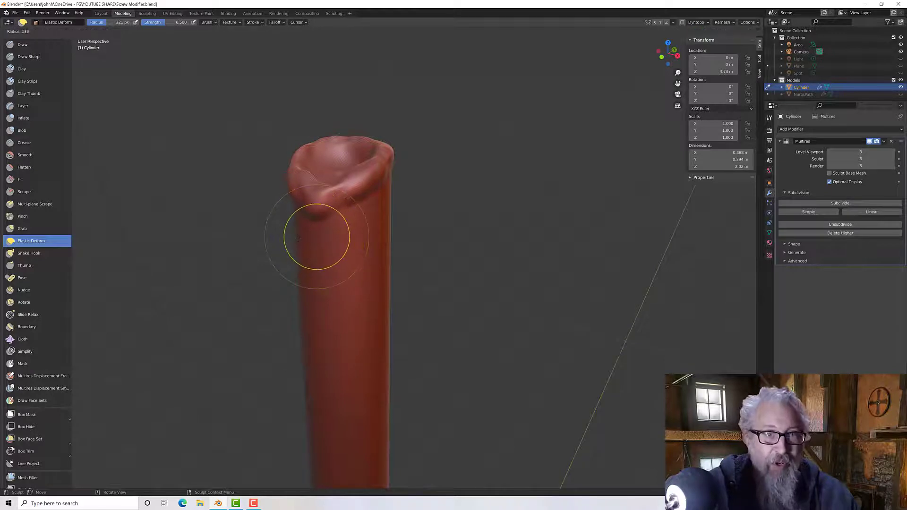
{"action": "left_click", "coordinate": [294, 240]}
{"action": "mouse_move", "coordinate": [309, 203]}
{"action": "left_mouse_down"}
{"action": "mouse_move", "coordinate": [314, 225]}
{"action": "mouse_move", "coordinate": [311, 214]}
{"action": "mouse_move", "coordinate": [325, 215]}
{"action": "mouse_move", "coordinate": [317, 231]}
{"action": "left_mouse_up"}
{"action": "middle_click_drag", "start_coordinate": [314, 234], "coordinate": [360, 241]}
{"action": "left_click_drag", "start_coordinate": [320, 217], "coordinate": [313, 231]}
{"action": "middle_click_drag", "start_coordinate": [313, 231], "coordinate": [377, 213]}
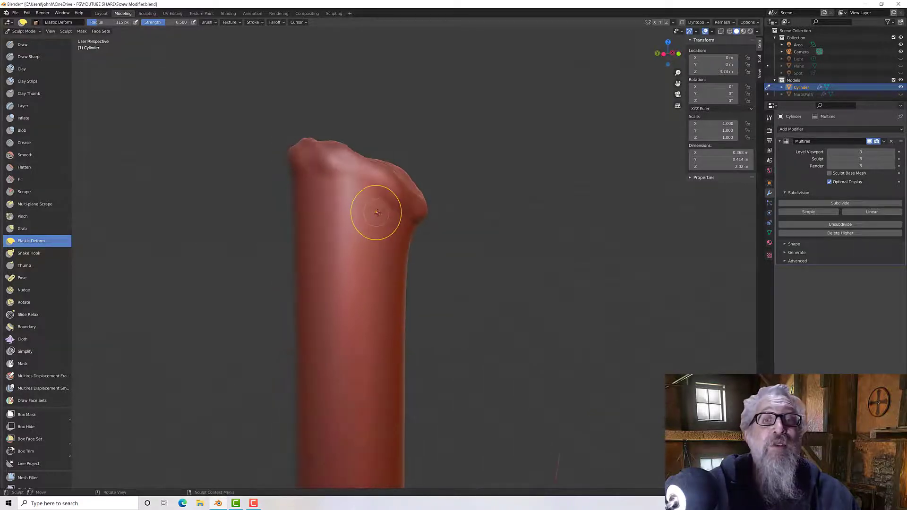
{"action": "mouse_move", "coordinate": [407, 228]}
{"action": "left_mouse_down"}
{"action": "mouse_move", "coordinate": [390, 223]}
{"action": "mouse_move", "coordinate": [392, 213]}
{"action": "left_mouse_up"}
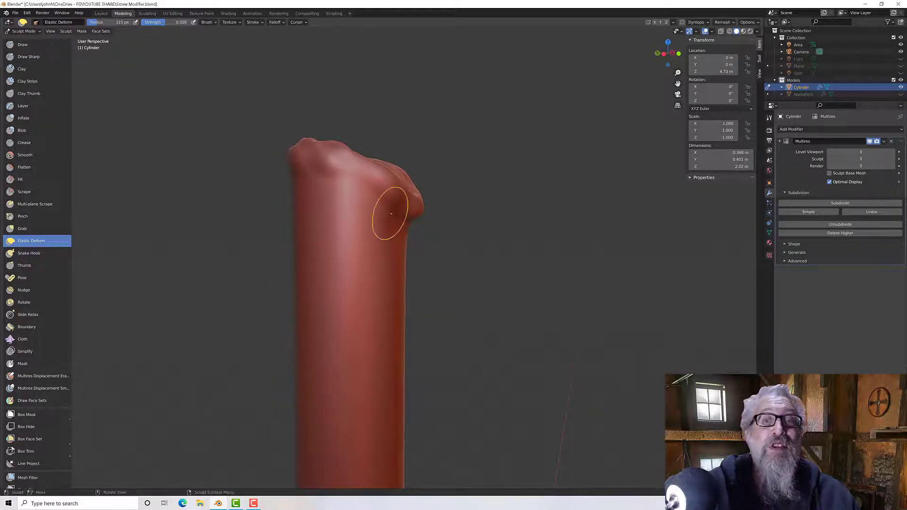
Examine the deformed rim and sagging lip from several sides and distances along the candle.
{"action": "middle_click_drag", "start_coordinate": [402, 220], "coordinate": [300, 230]}
{"action": "middle_click_drag", "start_coordinate": [300, 230], "coordinate": [407, 453]}
{"action": "middle_click_drag", "start_coordinate": [400, 257], "coordinate": [400, 291], "text": "shift"}
{"action": "middle_click_drag", "start_coordinate": [400, 200], "coordinate": [408, 402], "text": "shift"}
{"action": "scroll", "coordinate": [404, 221], "scroll_direction": "down", "scroll_amount": 5}
{"action": "middle_click_drag", "start_coordinate": [409, 64], "coordinate": [398, 226], "text": "shift"}
{"action": "scroll", "coordinate": [397, 225], "scroll_direction": "up", "scroll_amount": 3}
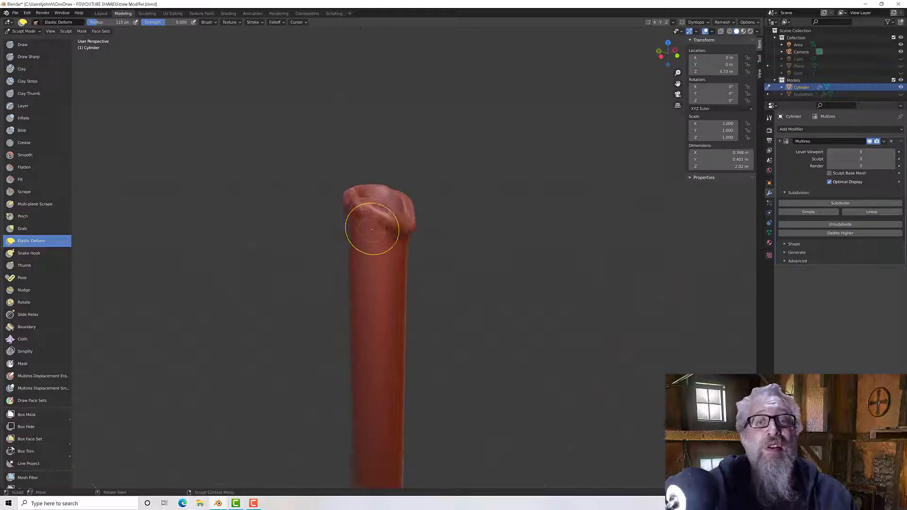
{"action": "mouse_move", "coordinate": [397, 194]}
{"action": "middle_mouse_down"}
{"action": "mouse_move", "coordinate": [391, 188]}
{"action": "mouse_move", "coordinate": [455, 202]}
{"action": "mouse_move", "coordinate": [401, 205]}
{"action": "mouse_move", "coordinate": [309, 186]}
{"action": "middle_mouse_up"}
{"action": "scroll", "coordinate": [423, 193], "scroll_direction": "up", "scroll_amount": 2}
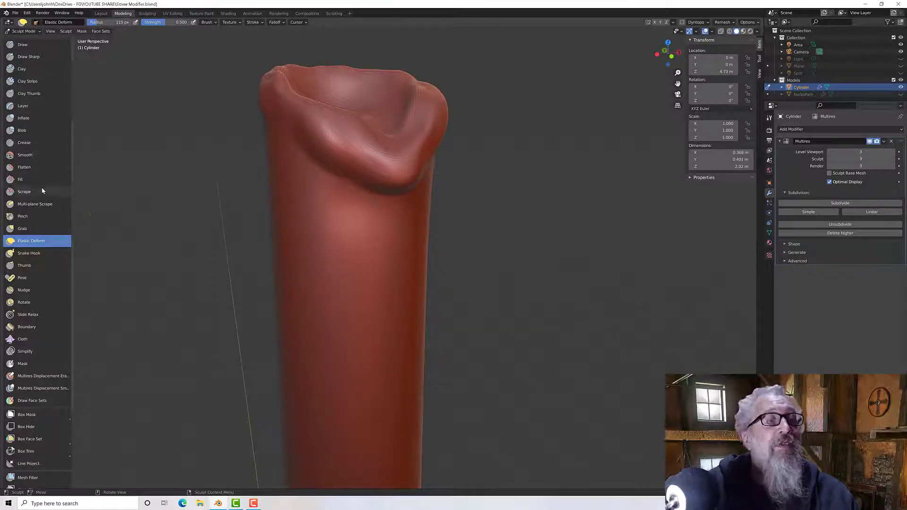
Flatten the bulging edge of the sagging wax lip with the Scrape brush.
{"action": "left_click", "coordinate": [41, 194]}
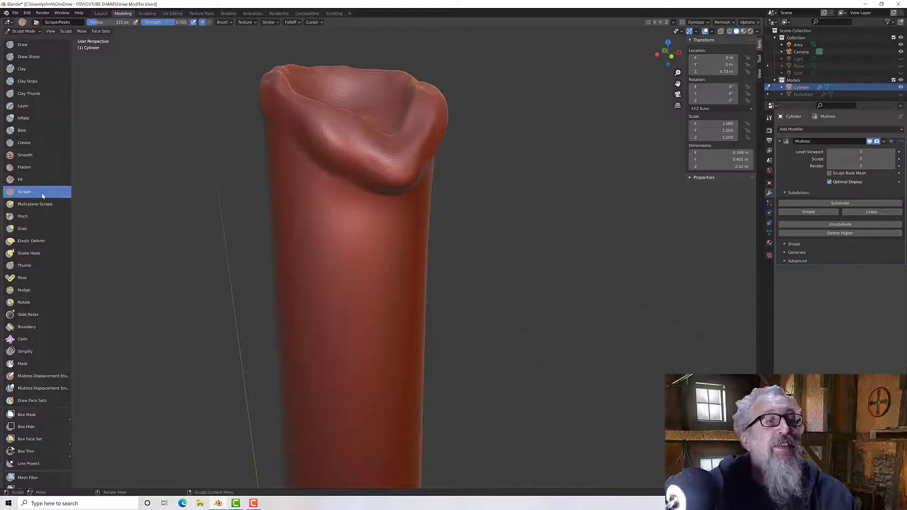
{"action": "left_click_drag", "start_coordinate": [363, 151], "coordinate": [393, 173]}
{"action": "middle_click_drag", "start_coordinate": [384, 166], "coordinate": [346, 161]}
{"action": "left_click_drag", "start_coordinate": [345, 161], "coordinate": [341, 161]}
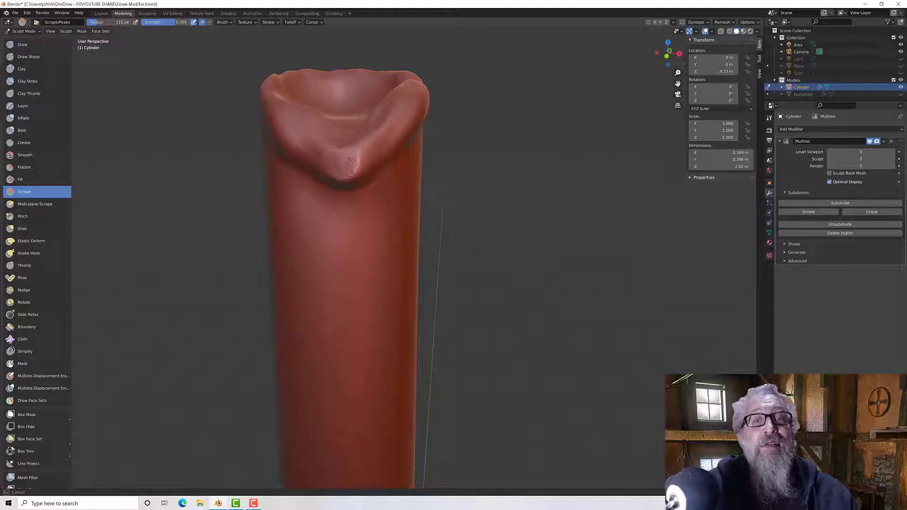
{"action": "left_click_drag", "start_coordinate": [350, 161], "coordinate": [350, 181]}
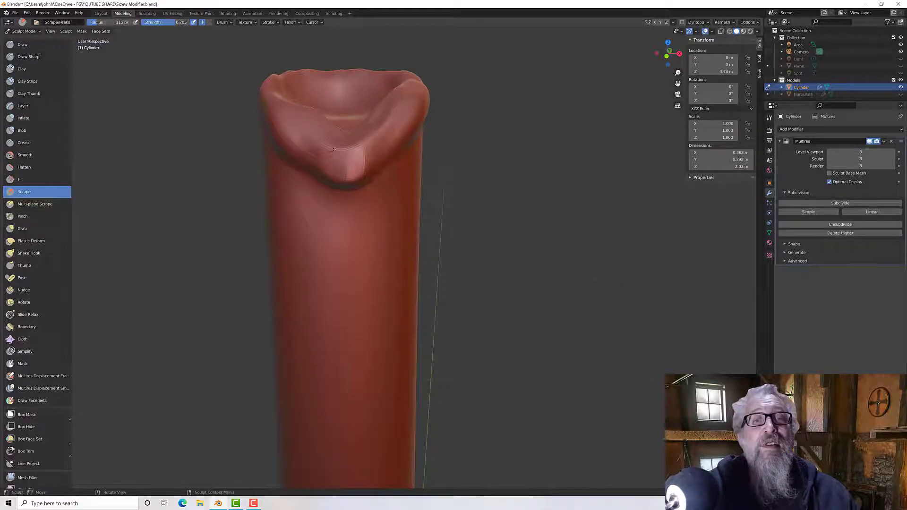
Scrape down the tip and underside of the wax lip from above and below to bring it closer to the candle.
{"action": "scroll", "coordinate": [353, 189], "scroll_direction": "down", "scroll_amount": 4}
{"action": "middle_click_drag", "start_coordinate": [356, 208], "coordinate": [364, 265]}
{"action": "left_click_drag", "start_coordinate": [364, 265], "coordinate": [362, 280]}
{"action": "mouse_move", "coordinate": [362, 279]}
{"action": "middle_mouse_down"}
{"action": "mouse_move", "coordinate": [360, 206]}
{"action": "mouse_move", "coordinate": [346, 189]}
{"action": "middle_mouse_up"}
{"action": "left_click_drag", "start_coordinate": [337, 204], "coordinate": [349, 194]}
{"action": "middle_click_drag", "start_coordinate": [341, 205], "coordinate": [353, 206]}
{"action": "left_click_drag", "start_coordinate": [351, 204], "coordinate": [345, 200]}
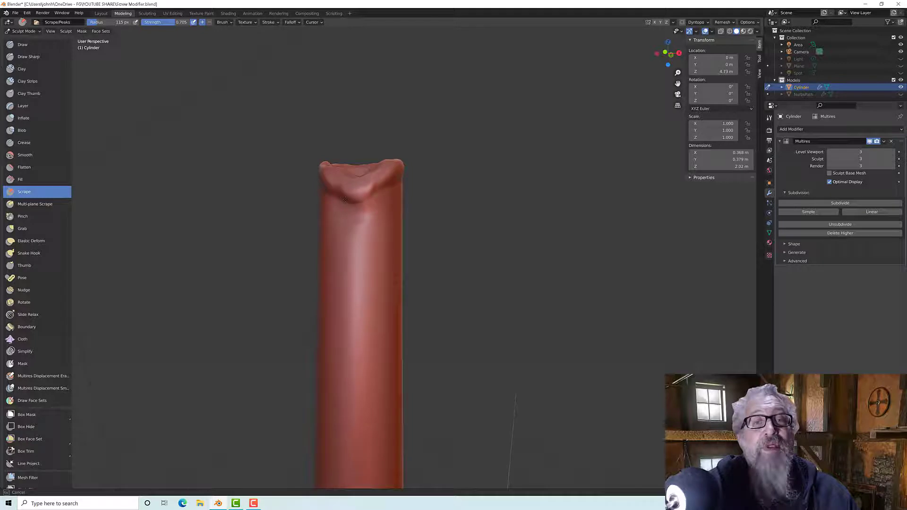
Add a Blob brush stroke down the candle's side beneath the melted rim and smooth it.
{"action": "middle_click_drag", "start_coordinate": [372, 191], "coordinate": [359, 230]}
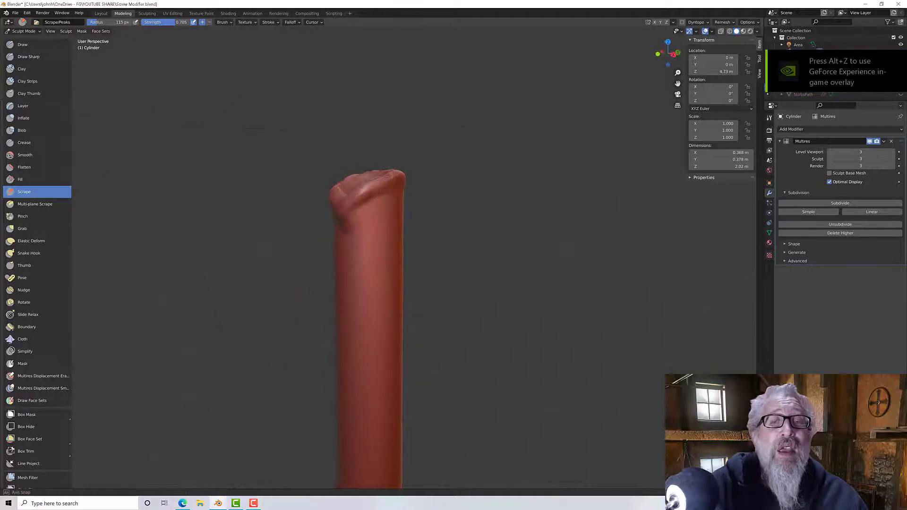
{"action": "middle_click_drag", "start_coordinate": [114, 163], "coordinate": [98, 161]}
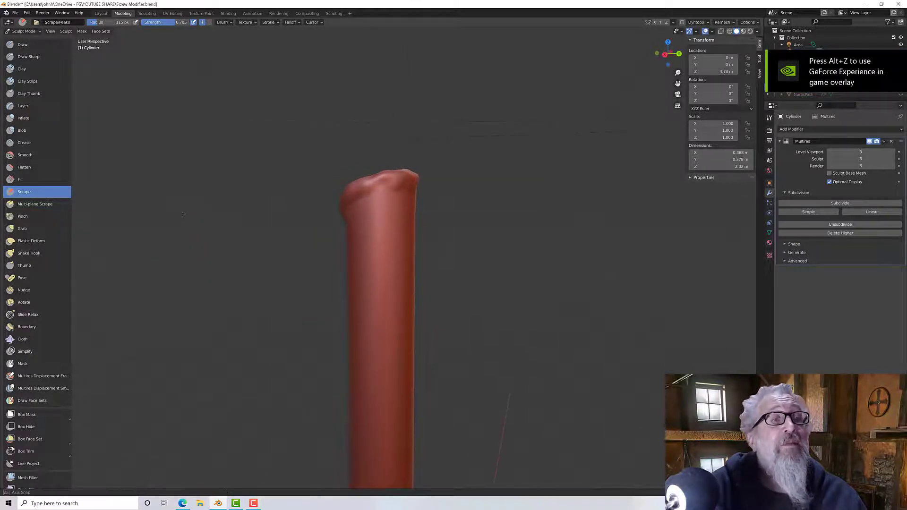
{"action": "left_click", "coordinate": [35, 130]}
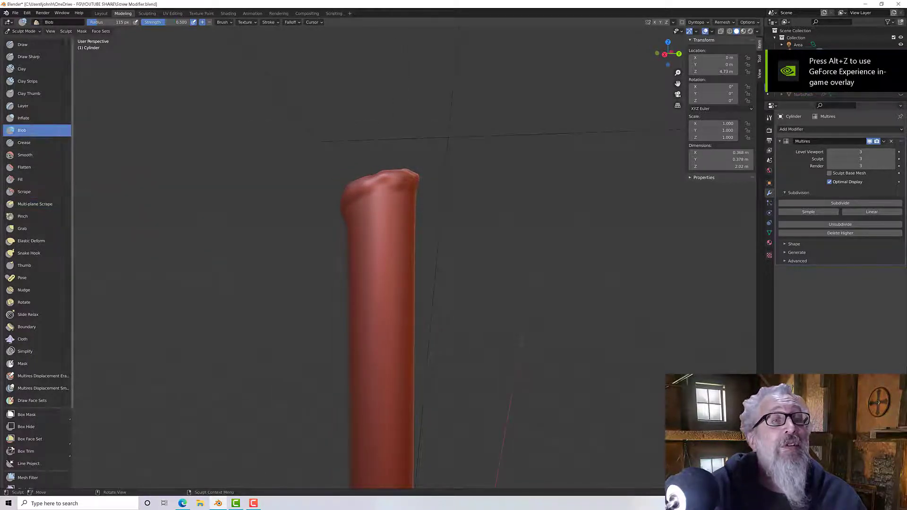
{"action": "middle_click_drag", "start_coordinate": [342, 202], "coordinate": [270, 201], "text": "shift"}
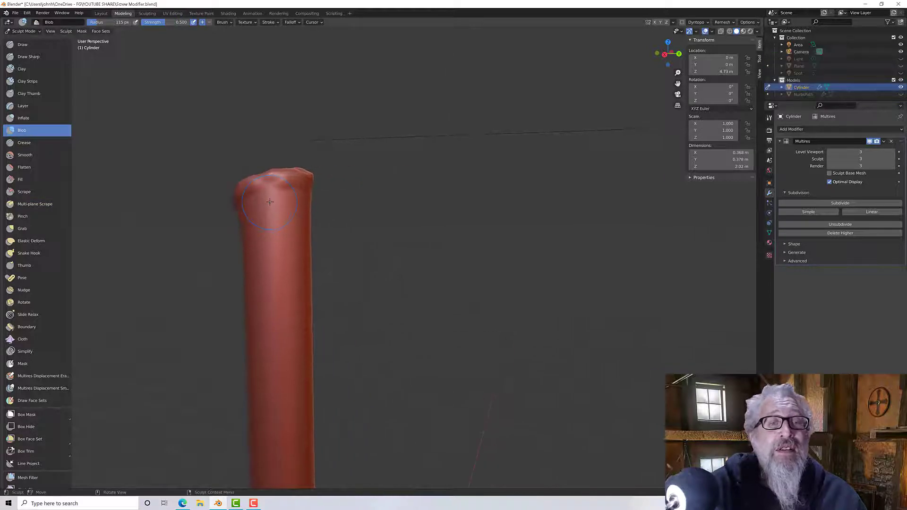
{"action": "scroll", "coordinate": [269, 202], "scroll_direction": "down", "scroll_amount": 2}
{"action": "scroll", "coordinate": [270, 203], "scroll_direction": "up", "scroll_amount": 3}
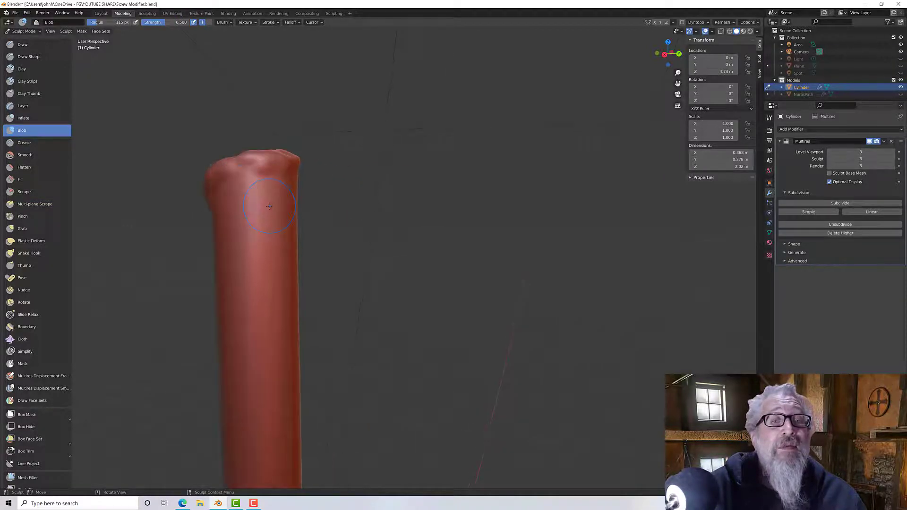
{"action": "scroll", "coordinate": [268, 205], "scroll_direction": "up", "scroll_amount": 1}
{"action": "middle_click_drag", "start_coordinate": [268, 204], "coordinate": [430, 224], "text": "shift"}
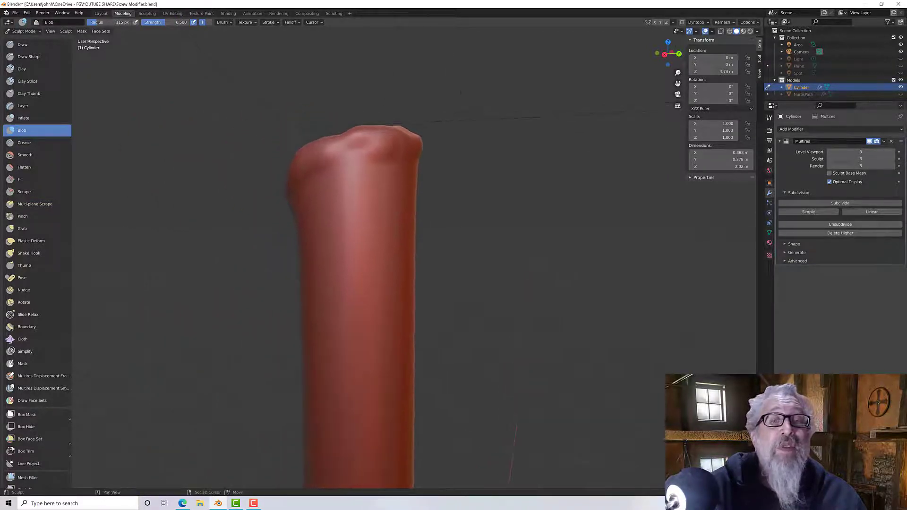
{"action": "left_click_drag", "start_coordinate": [351, 158], "coordinate": [351, 210]}
{"action": "middle_click_drag", "start_coordinate": [357, 198], "coordinate": [320, 205]}
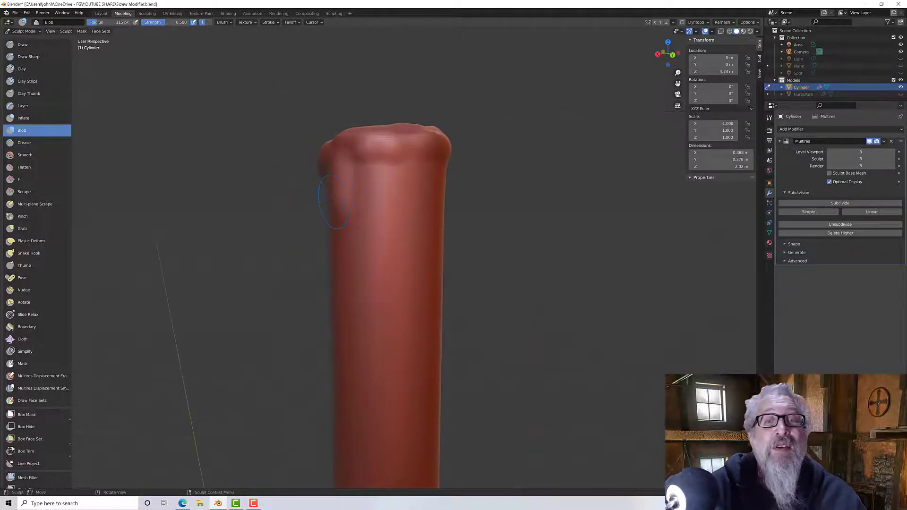
{"action": "left_click_drag", "start_coordinate": [333, 193], "coordinate": [334, 188], "text": "shift"}
{"action": "middle_click_drag", "start_coordinate": [334, 188], "coordinate": [369, 190]}
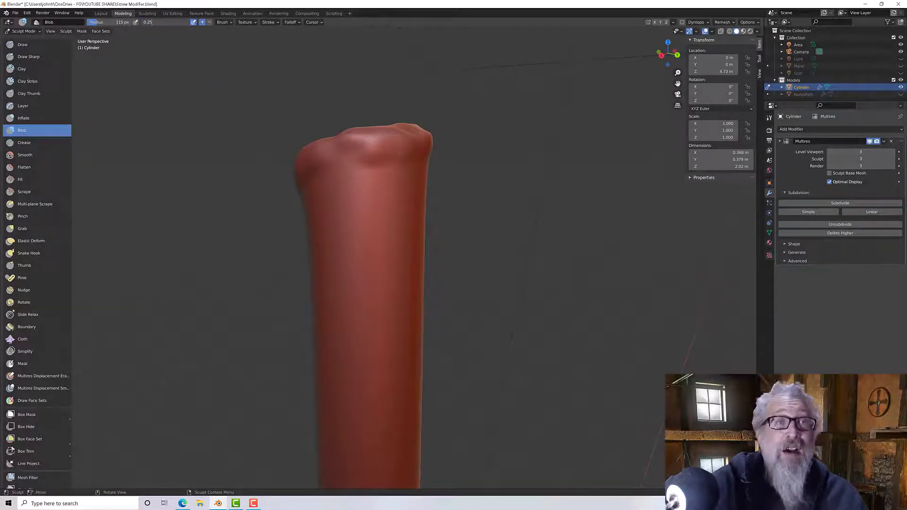
Set the Blob brush strength to 0.25 and build up soft wax just beneath the rim beside the lip.
{"action": "key", "text": "Return"}
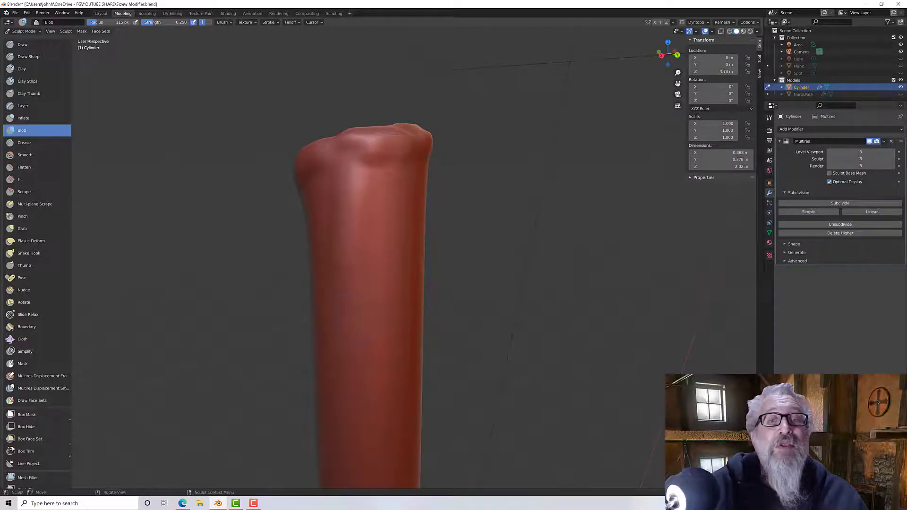
{"action": "middle_click_drag", "start_coordinate": [355, 193], "coordinate": [373, 179]}
{"action": "left_click_drag", "start_coordinate": [352, 201], "coordinate": [342, 203]}
{"action": "left_click_drag", "start_coordinate": [352, 208], "coordinate": [316, 204]}
{"action": "middle_click_drag", "start_coordinate": [339, 244], "coordinate": [366, 259]}
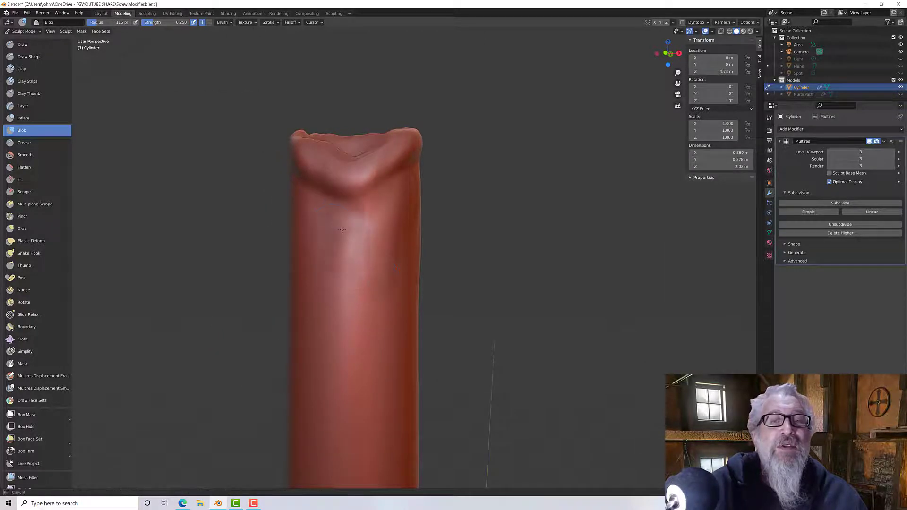
Add soft Blob strokes running down from the rim around the other side of the candle.
{"action": "mouse_move", "coordinate": [340, 229]}
{"action": "middle_mouse_down"}
{"action": "mouse_move", "coordinate": [419, 239]}
{"action": "mouse_move", "coordinate": [429, 295]}
{"action": "middle_mouse_up"}
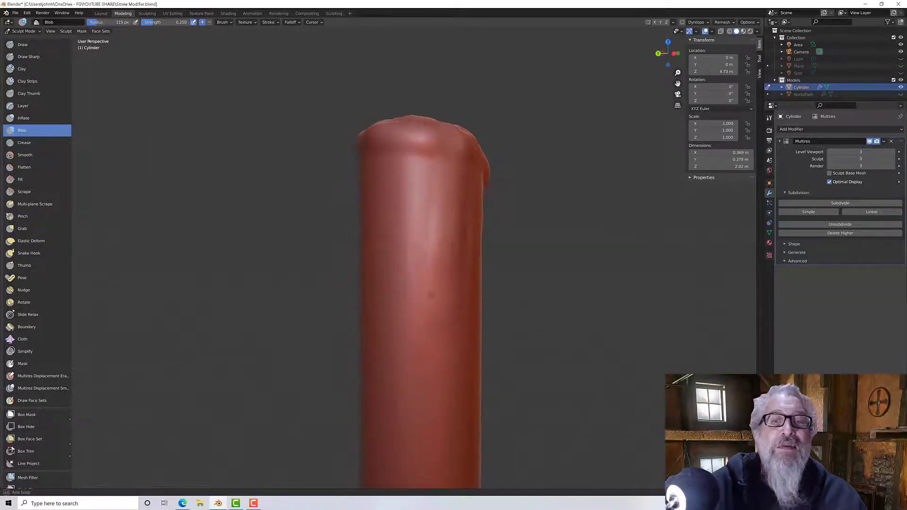
{"action": "left_click_drag", "start_coordinate": [416, 163], "coordinate": [417, 192]}
{"action": "middle_click_drag", "start_coordinate": [416, 192], "coordinate": [455, 185]}
{"action": "mouse_move", "coordinate": [422, 166]}
{"action": "left_mouse_down"}
{"action": "mouse_move", "coordinate": [419, 192]}
{"action": "mouse_move", "coordinate": [408, 196]}
{"action": "left_mouse_up"}
{"action": "middle_click_drag", "start_coordinate": [363, 174], "coordinate": [402, 174]}
{"action": "left_click_drag", "start_coordinate": [380, 168], "coordinate": [368, 195]}
{"action": "left_click_drag", "start_coordinate": [362, 167], "coordinate": [359, 178]}
{"action": "middle_click_drag", "start_coordinate": [364, 175], "coordinate": [398, 174]}
{"action": "scroll", "coordinate": [398, 174], "scroll_direction": "down", "scroll_amount": 1}
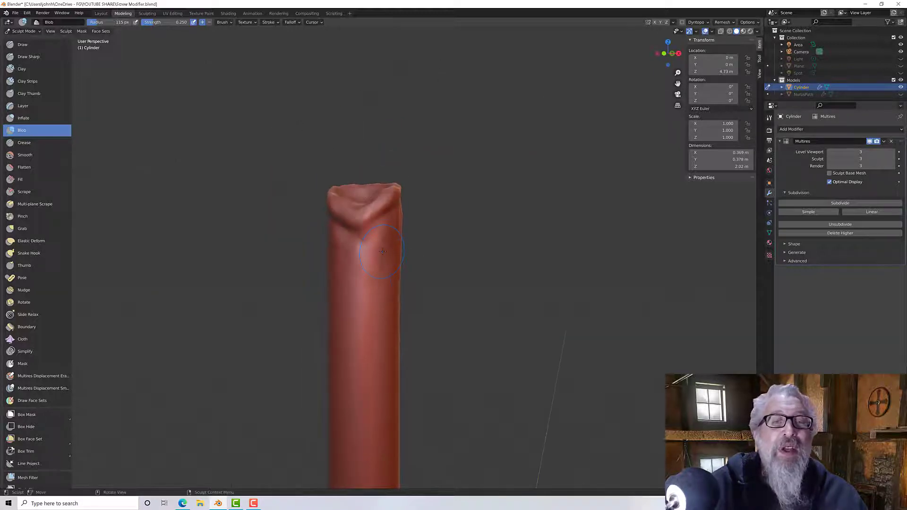
Reduce the Blob brush radius to 55 px and start a thin wax run down from beneath the sagging lip.
{"action": "scroll", "coordinate": [383, 251], "scroll_direction": "up", "scroll_amount": 2}
{"action": "scroll", "coordinate": [378, 251], "scroll_direction": "down", "scroll_amount": 3}
{"action": "scroll", "coordinate": [373, 248], "scroll_direction": "up", "scroll_amount": 3}
{"action": "middle_click_drag", "start_coordinate": [363, 234], "coordinate": [384, 238]}
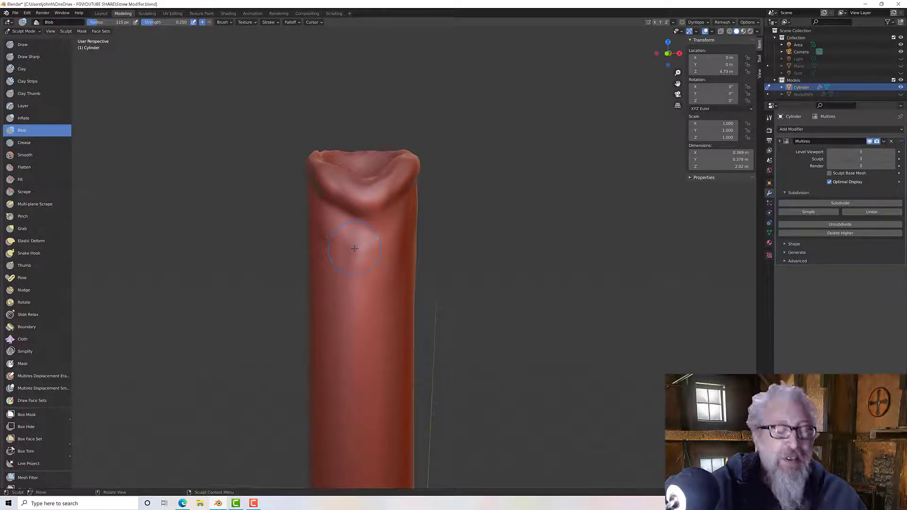
{"action": "key", "text": "f"}
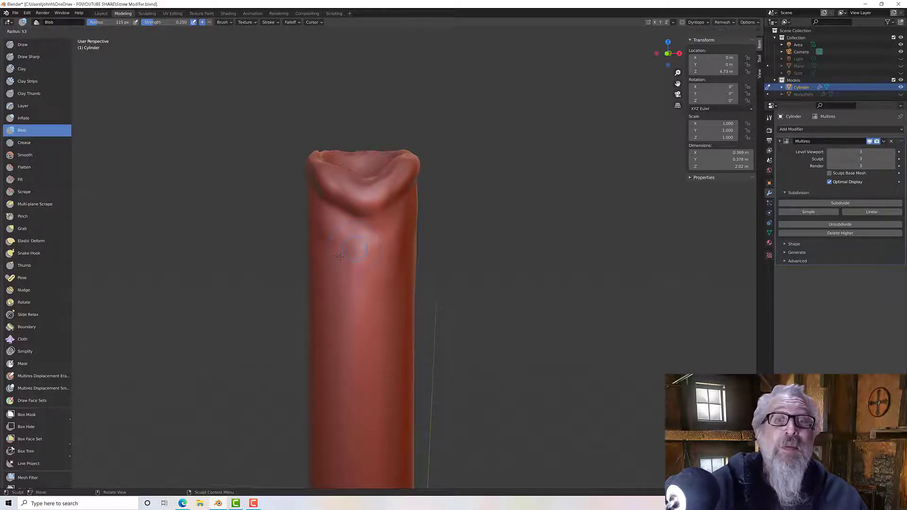
{"action": "left_click", "coordinate": [346, 239]}
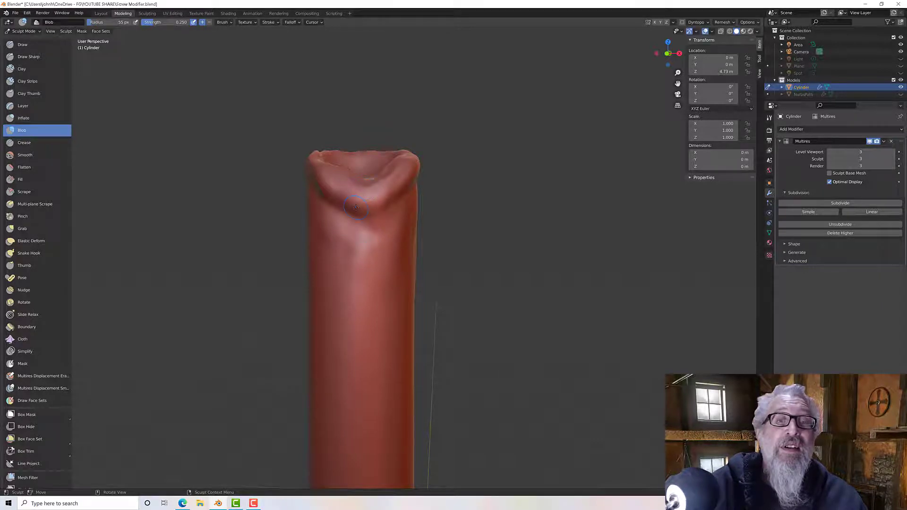
{"action": "left_click_drag", "start_coordinate": [350, 218], "coordinate": [350, 241]}
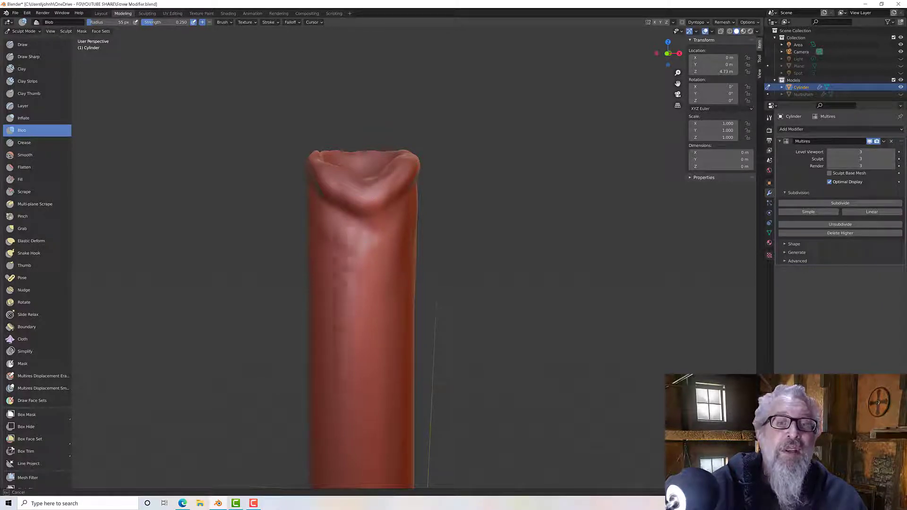
{"action": "mouse_move", "coordinate": [364, 337]}
{"action": "middle_mouse_down", "text": "shift"}
{"action": "mouse_move", "coordinate": [397, 214]}
{"action": "mouse_move", "coordinate": [410, 217]}
{"action": "middle_mouse_up", "text": "shift"}
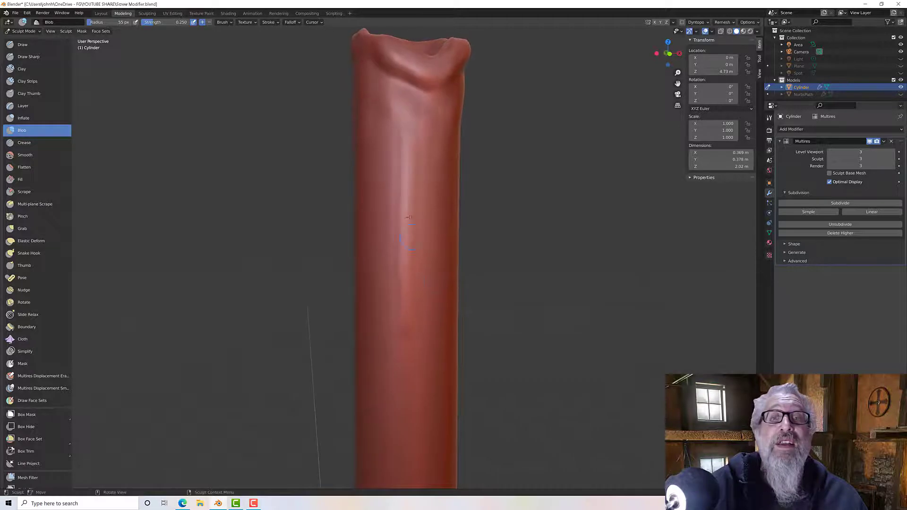
Build the narrow wax run down the candle's side with long vertical Blob strokes below the lip.
{"action": "left_click_drag", "start_coordinate": [423, 64], "coordinate": [427, 68]}
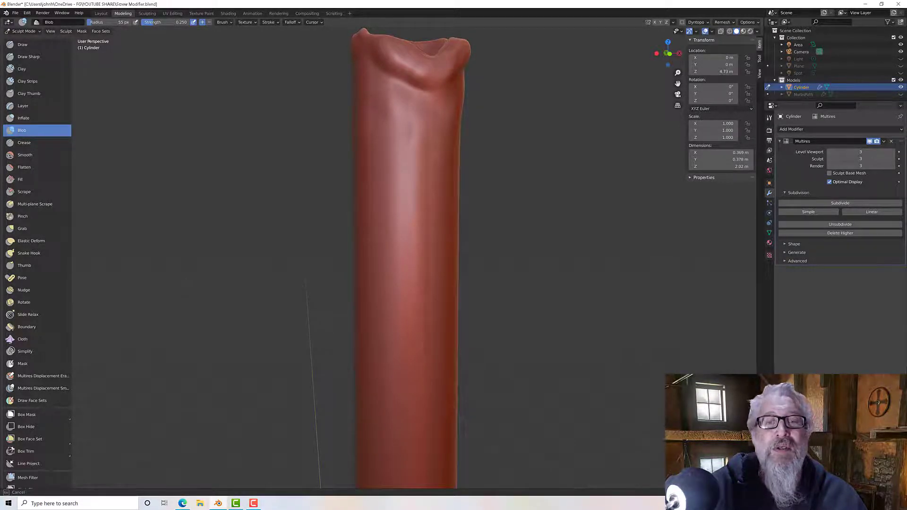
{"action": "left_click_drag", "start_coordinate": [410, 134], "coordinate": [414, 287]}
{"action": "middle_click_drag", "start_coordinate": [414, 287], "coordinate": [391, 287]}
{"action": "mouse_move", "coordinate": [389, 133]}
{"action": "left_mouse_down"}
{"action": "mouse_move", "coordinate": [391, 141]}
{"action": "mouse_move", "coordinate": [388, 111]}
{"action": "mouse_move", "coordinate": [390, 141]}
{"action": "left_mouse_up"}
{"action": "left_click_drag", "start_coordinate": [390, 150], "coordinate": [389, 300]}
{"action": "middle_click_drag", "start_coordinate": [388, 308], "coordinate": [411, 324]}
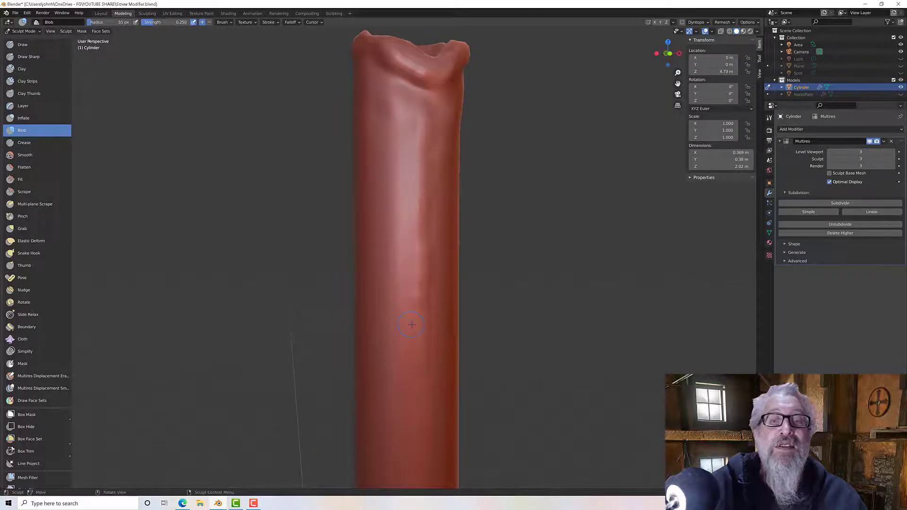
Thicken the upper end of the wax run with a Blob stroke where it meets the sagging lip.
{"action": "middle_click_drag", "start_coordinate": [422, 365], "coordinate": [404, 349]}
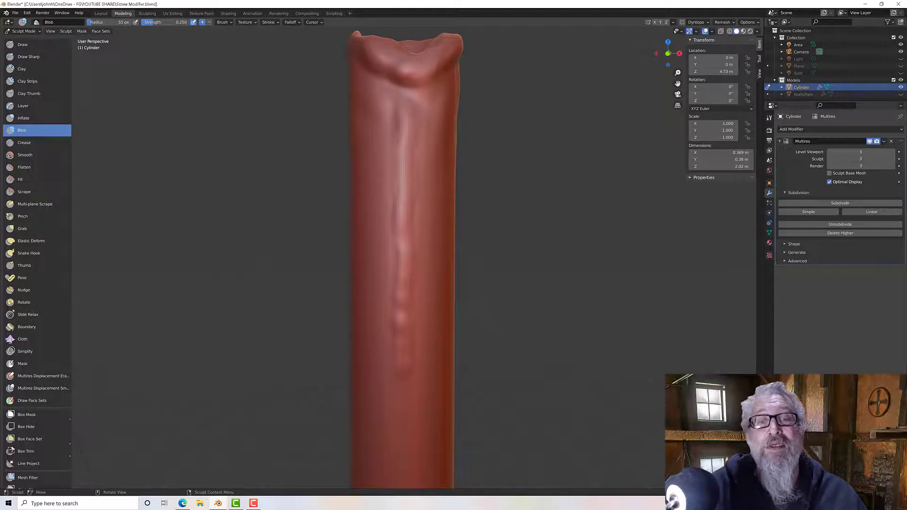
{"action": "mouse_move", "coordinate": [426, 94]}
{"action": "middle_mouse_down"}
{"action": "mouse_move", "coordinate": [409, 95]}
{"action": "mouse_move", "coordinate": [418, 100]}
{"action": "middle_mouse_up"}
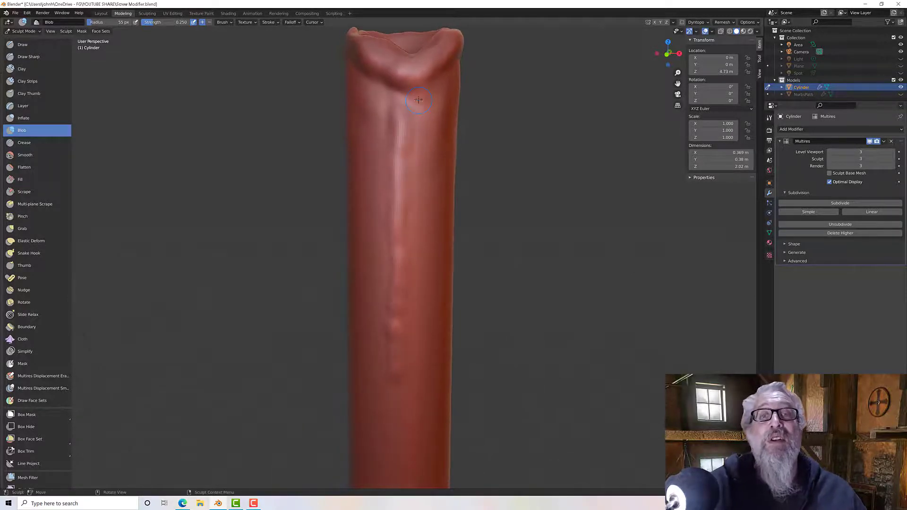
{"action": "left_click_drag", "start_coordinate": [400, 97], "coordinate": [400, 121]}
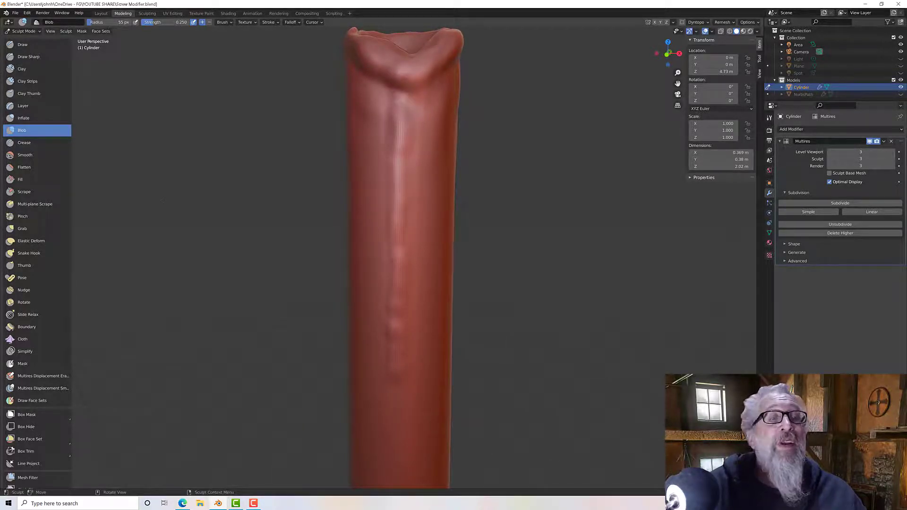
{"action": "middle_click_drag", "start_coordinate": [400, 371], "coordinate": [407, 357]}
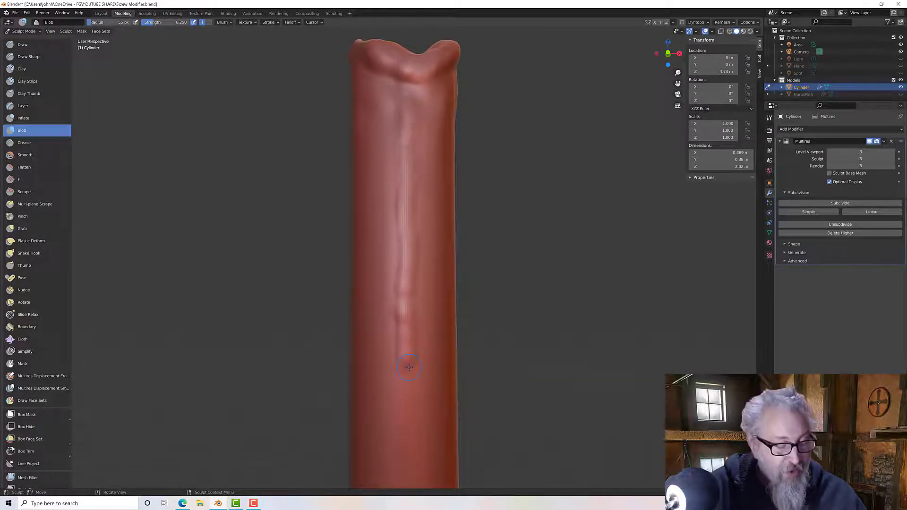
Enlarge the Blob brush to 86 px and build a round droplet at the lower end of the wax run.
{"action": "key", "text": "f"}
{"action": "left_click", "coordinate": [415, 369]}
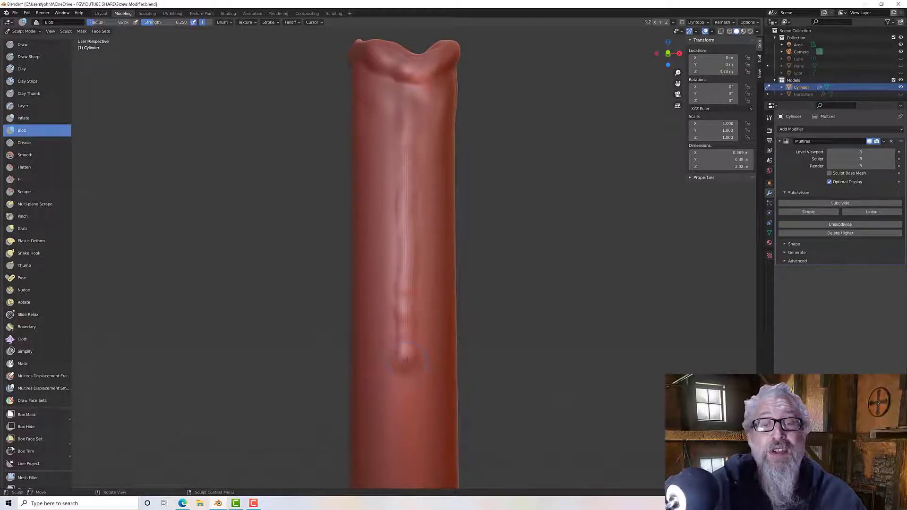
{"action": "left_click", "coordinate": [406, 359]}
{"action": "middle_click_drag", "start_coordinate": [406, 360], "coordinate": [378, 361]}
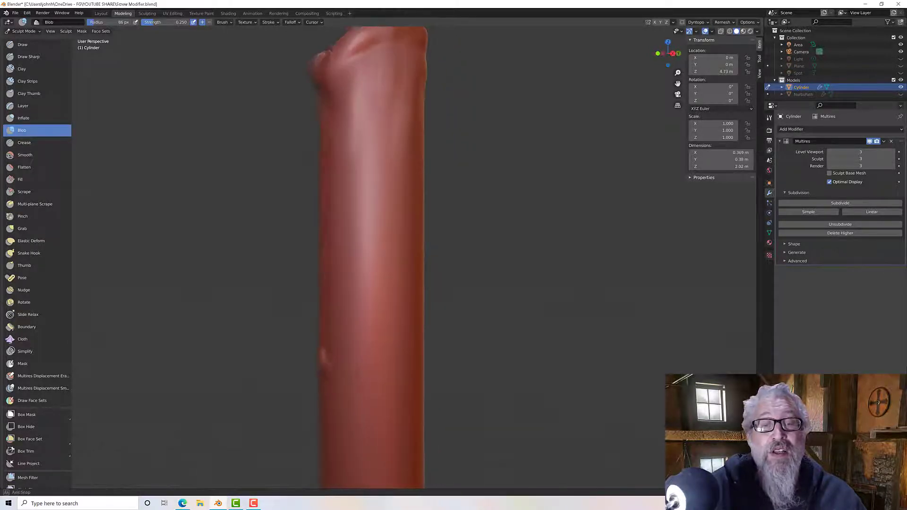
{"action": "mouse_move", "coordinate": [284, 363]}
{"action": "middle_mouse_down"}
{"action": "mouse_move", "coordinate": [411, 371]}
{"action": "mouse_move", "coordinate": [397, 337]}
{"action": "mouse_move", "coordinate": [418, 304]}
{"action": "mouse_move", "coordinate": [413, 315]}
{"action": "middle_mouse_up"}
{"action": "scroll", "coordinate": [380, 371], "scroll_direction": "up", "scroll_amount": 2}
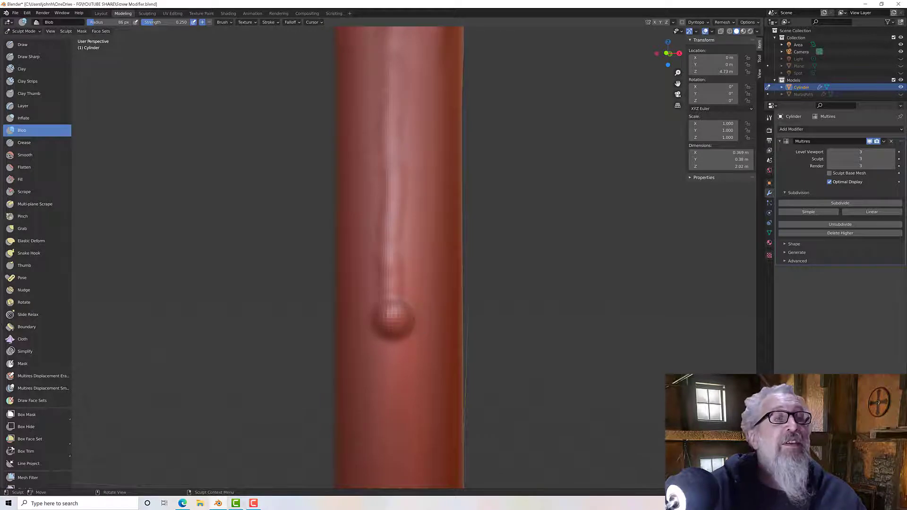
Enlarge the Elastic Deform brush to 189 px, pull the droplet down and draw the wax above it upwards.
{"action": "left_click", "coordinate": [32, 241]}
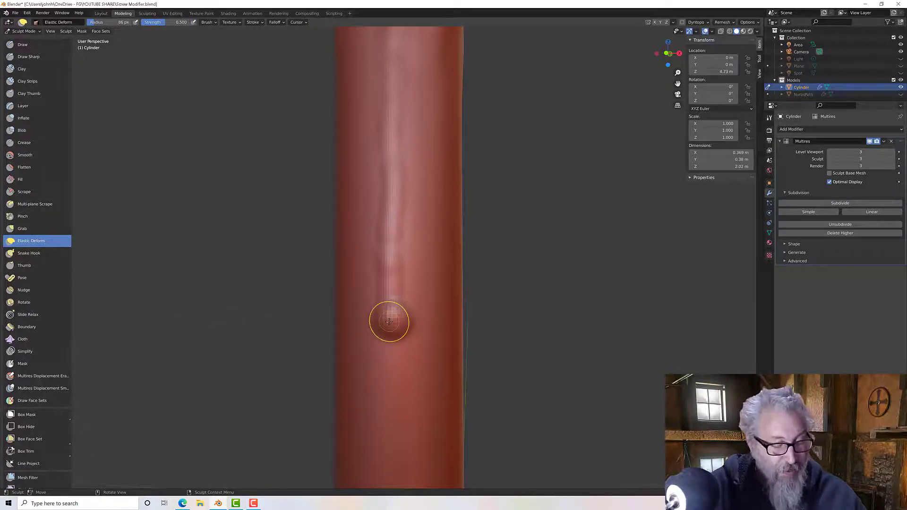
{"action": "key", "text": "f"}
{"action": "left_click", "coordinate": [432, 322]}
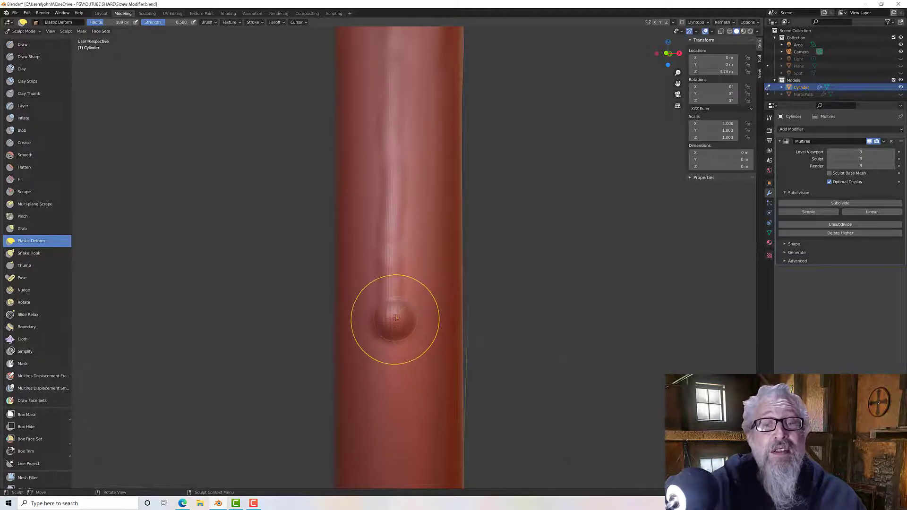
{"action": "left_click_drag", "start_coordinate": [396, 318], "coordinate": [391, 346]}
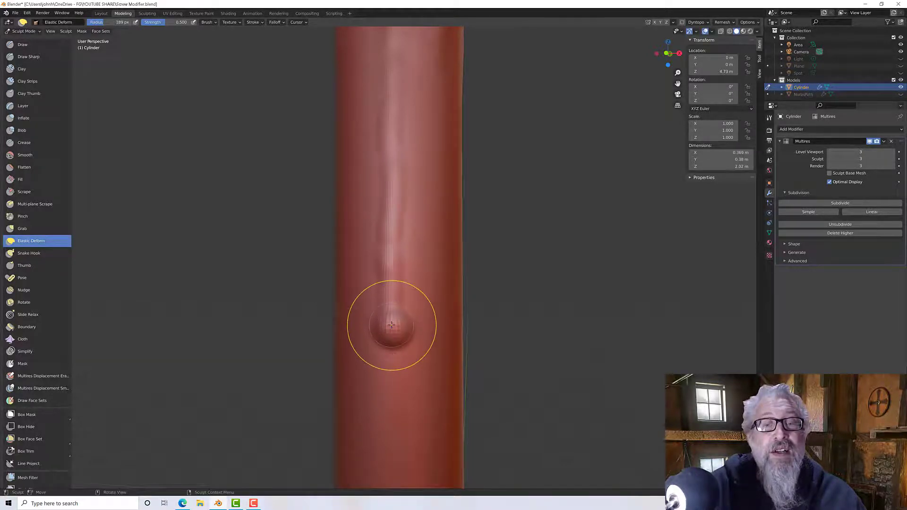
{"action": "middle_click_drag", "start_coordinate": [395, 334], "coordinate": [384, 340]}
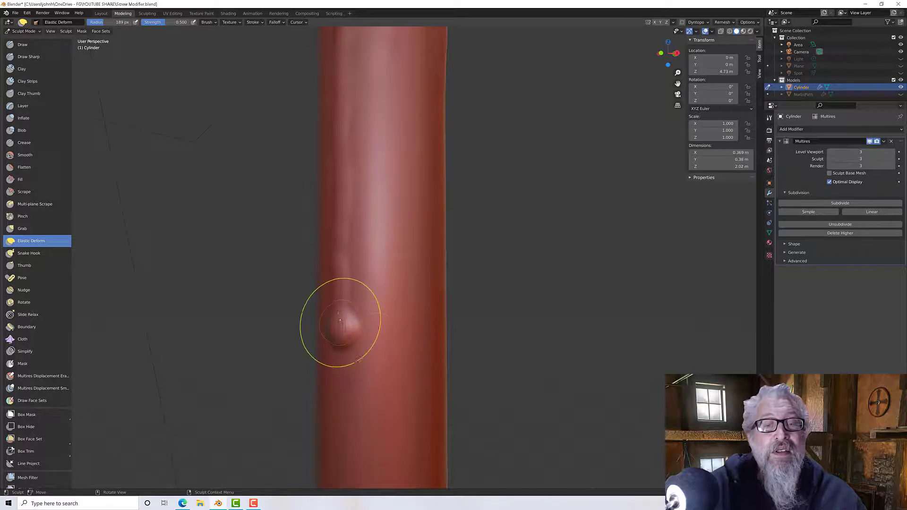
{"action": "left_click_drag", "start_coordinate": [340, 321], "coordinate": [340, 259]}
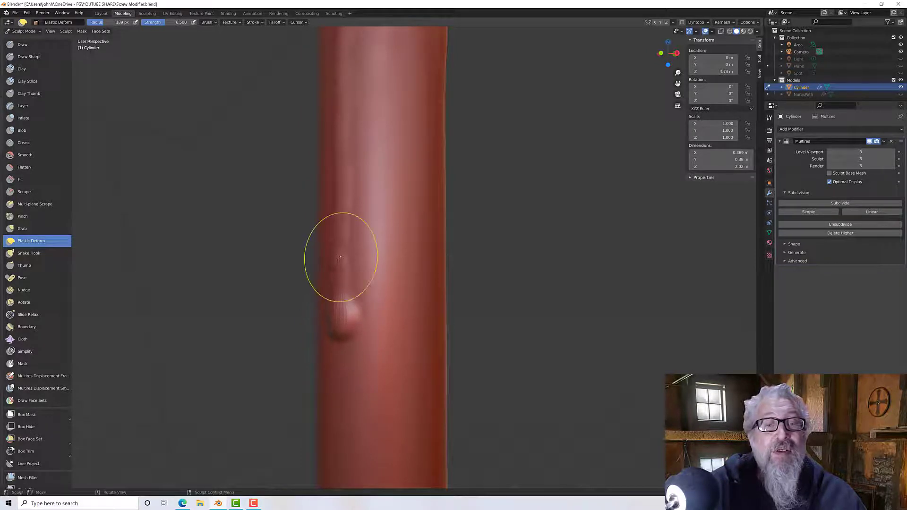
Stretch the droplet's upper end into a tapered teardrop and adjust its bulge in side view.
{"action": "middle_click_drag", "start_coordinate": [340, 260], "coordinate": [371, 263]}
{"action": "left_click_drag", "start_coordinate": [387, 259], "coordinate": [385, 246]}
{"action": "mouse_move", "coordinate": [405, 257]}
{"action": "middle_mouse_down"}
{"action": "mouse_move", "coordinate": [350, 257]}
{"action": "mouse_move", "coordinate": [370, 265]}
{"action": "mouse_move", "coordinate": [340, 305]}
{"action": "mouse_move", "coordinate": [318, 312]}
{"action": "middle_mouse_up"}
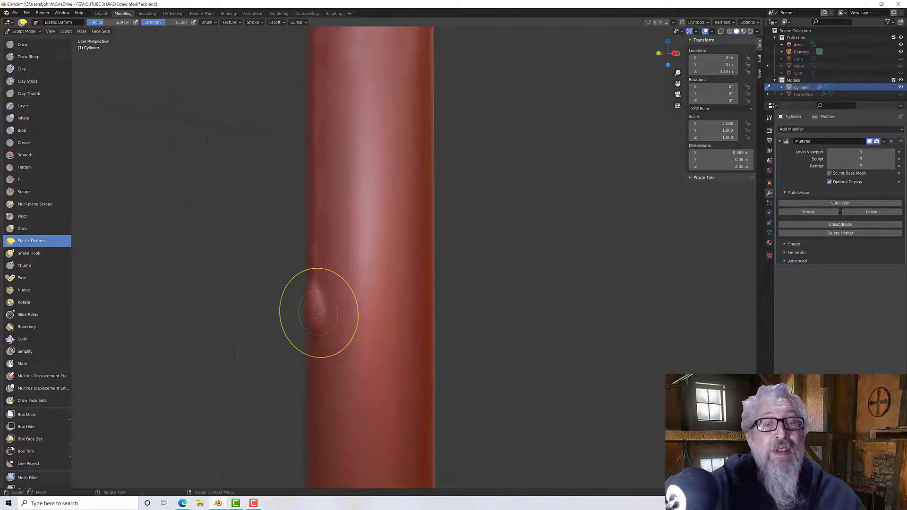
{"action": "left_click_drag", "start_coordinate": [312, 308], "coordinate": [307, 306]}
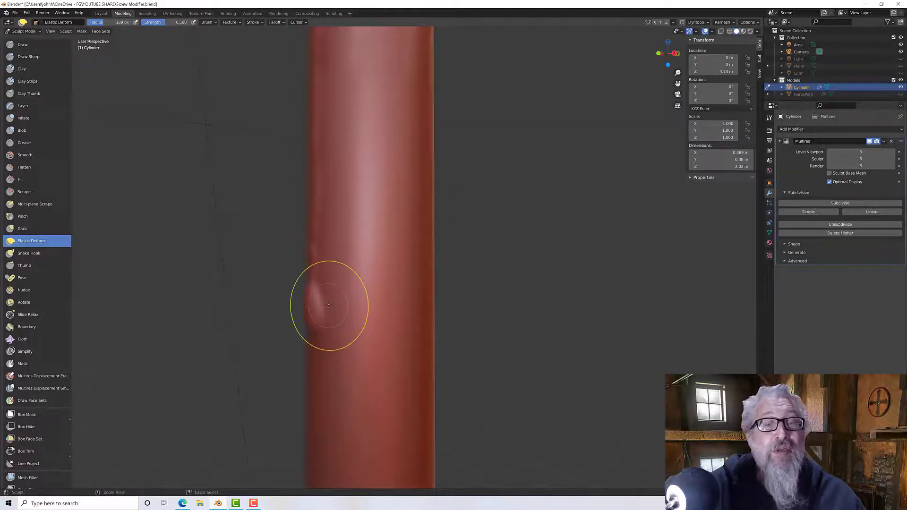
Reduce the Elastic Deform brush to 68 px and refine the droplet's outline from the front and side.
{"action": "middle_click_drag", "start_coordinate": [340, 303], "coordinate": [383, 306]}
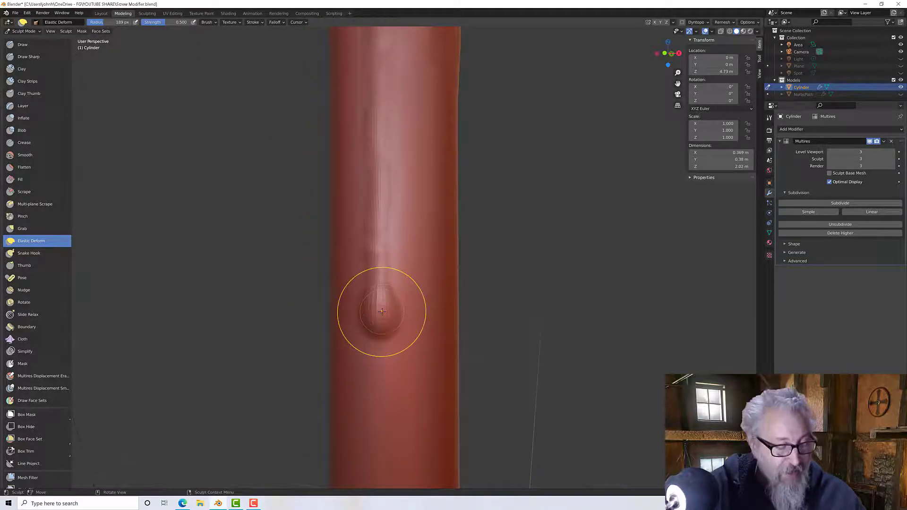
{"action": "key", "text": "f"}
{"action": "left_click", "coordinate": [354, 313]}
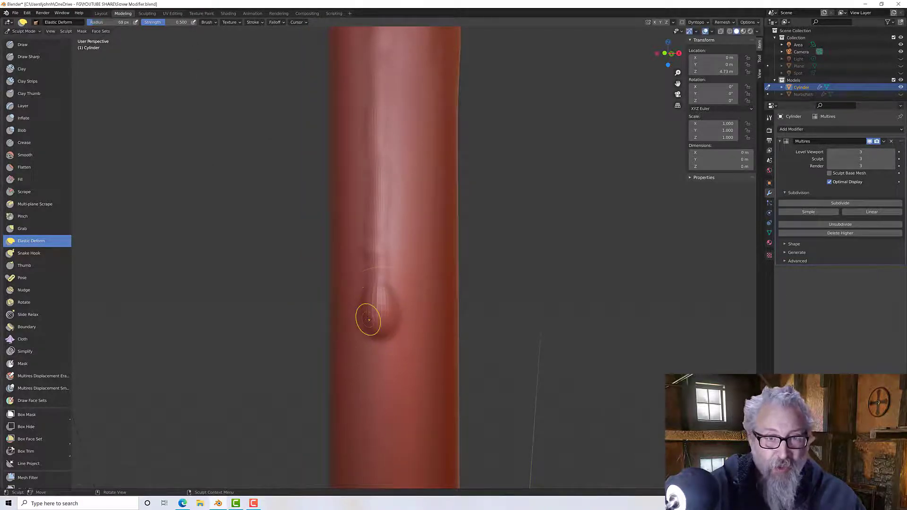
{"action": "middle_click_drag", "start_coordinate": [368, 318], "coordinate": [343, 318]}
{"action": "left_click_drag", "start_coordinate": [328, 312], "coordinate": [323, 314]}
{"action": "mouse_move", "coordinate": [326, 313]}
{"action": "middle_mouse_down"}
{"action": "mouse_move", "coordinate": [338, 305]}
{"action": "mouse_move", "coordinate": [360, 314]}
{"action": "mouse_move", "coordinate": [373, 283]}
{"action": "middle_mouse_up"}
{"action": "scroll", "coordinate": [356, 311], "scroll_direction": "down", "scroll_amount": 7}
{"action": "scroll", "coordinate": [380, 263], "scroll_direction": "up", "scroll_amount": 5}
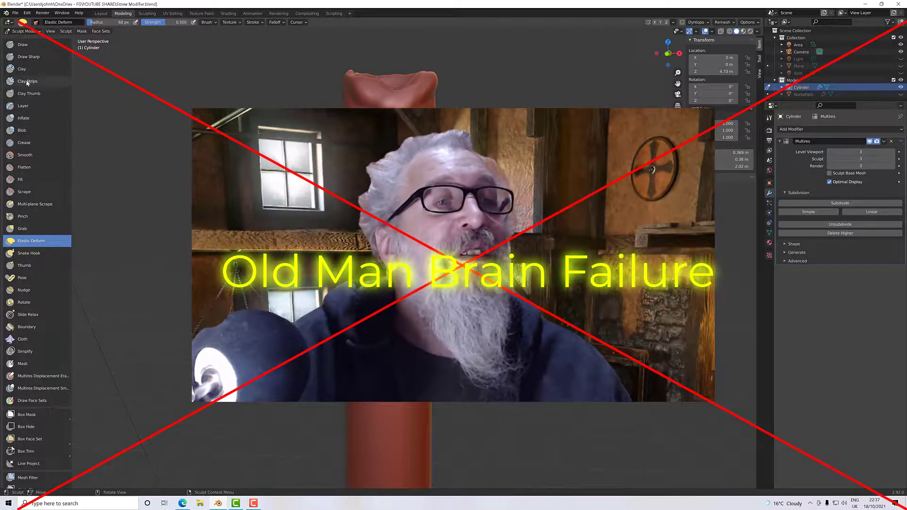
Set the Pinch brush to 128 px and tighten the wax run along its length above the droplet.
{"action": "left_click", "coordinate": [23, 218]}
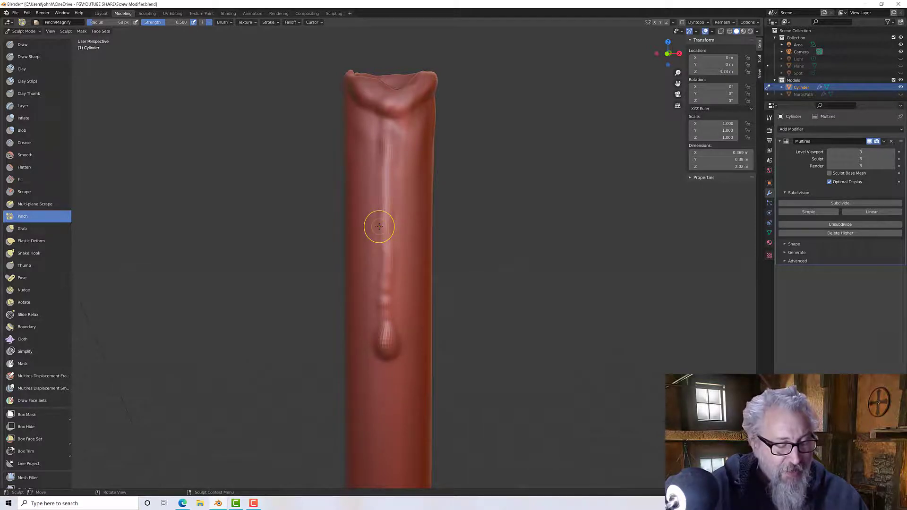
{"action": "key", "text": "f"}
{"action": "left_click", "coordinate": [409, 227]}
{"action": "mouse_move", "coordinate": [393, 225]}
{"action": "left_mouse_down"}
{"action": "mouse_move", "coordinate": [386, 191]}
{"action": "mouse_move", "coordinate": [384, 283]}
{"action": "left_mouse_up"}
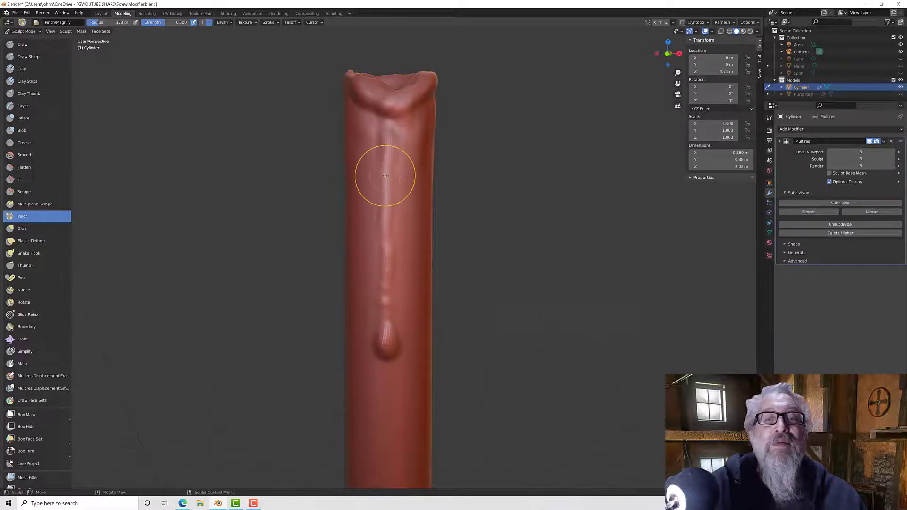
{"action": "left_click_drag", "start_coordinate": [387, 183], "coordinate": [385, 279]}
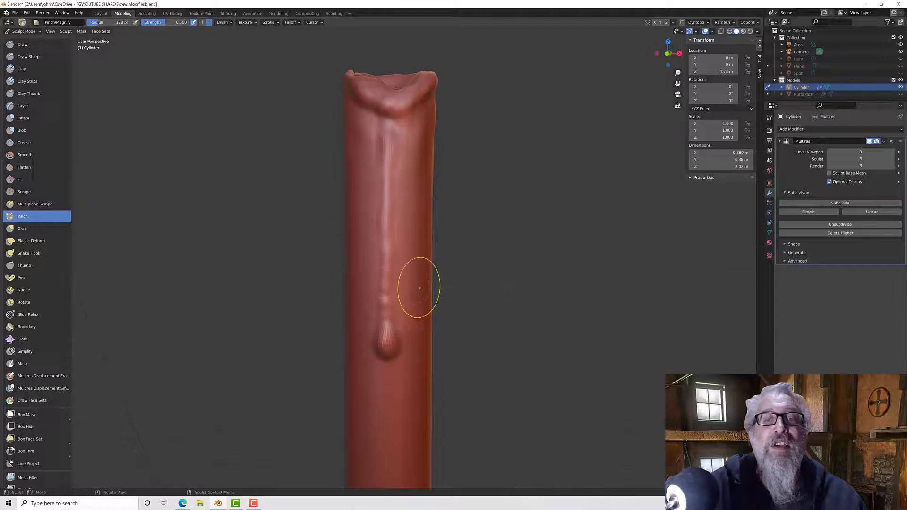
{"action": "middle_click_drag", "start_coordinate": [420, 288], "coordinate": [427, 283]}
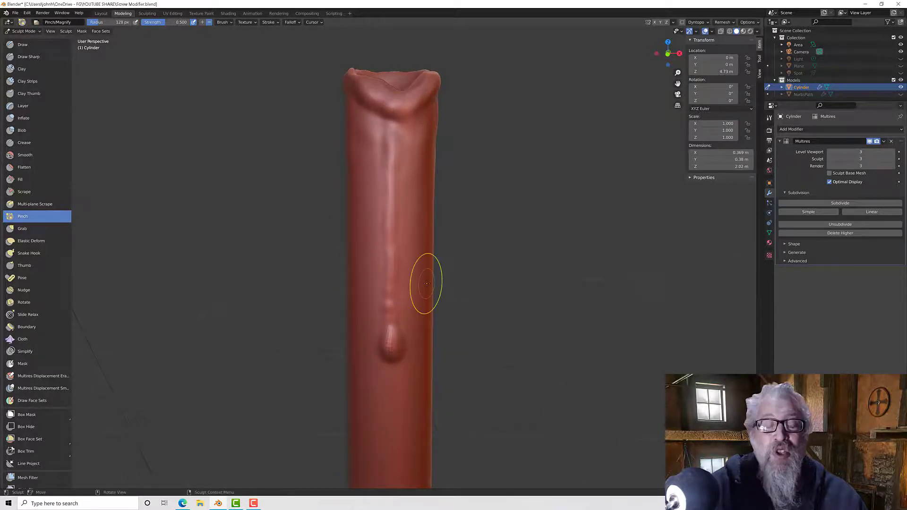
Nudge the middle of the wax run slightly with Elastic Deform at 145 px to make it less regular.
{"action": "left_click", "coordinate": [42, 242]}
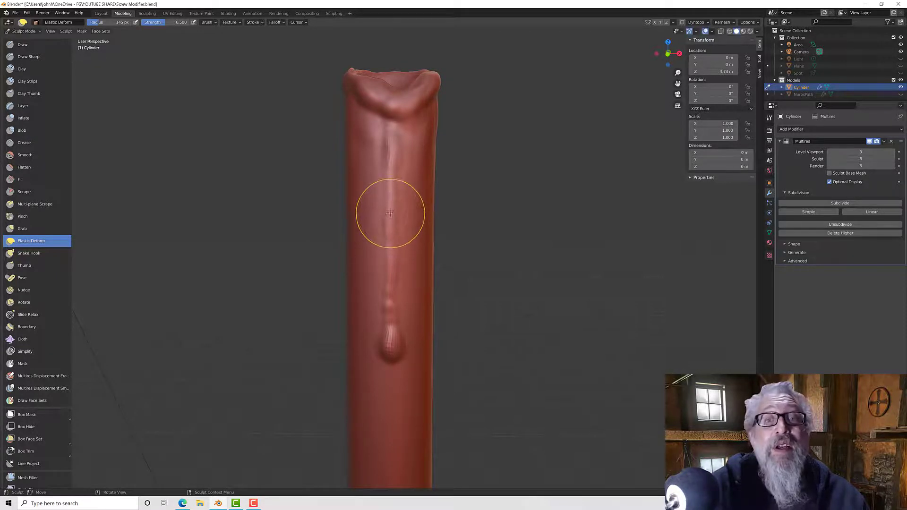
{"action": "left_click_drag", "start_coordinate": [390, 211], "coordinate": [389, 207]}
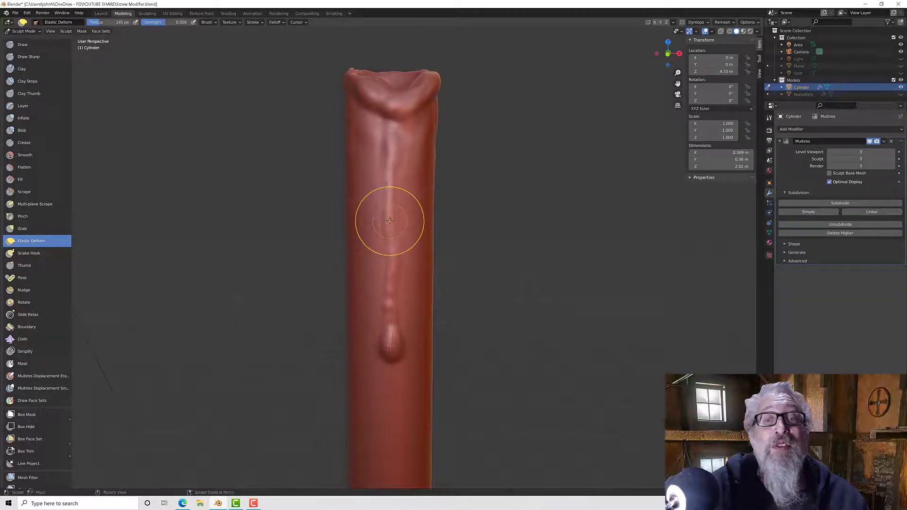
{"action": "mouse_move", "coordinate": [377, 219]}
{"action": "middle_mouse_down"}
{"action": "mouse_move", "coordinate": [374, 227]}
{"action": "mouse_move", "coordinate": [391, 215]}
{"action": "mouse_move", "coordinate": [384, 233]}
{"action": "middle_mouse_up"}
{"action": "scroll", "coordinate": [384, 232], "scroll_direction": "down", "scroll_amount": 5}
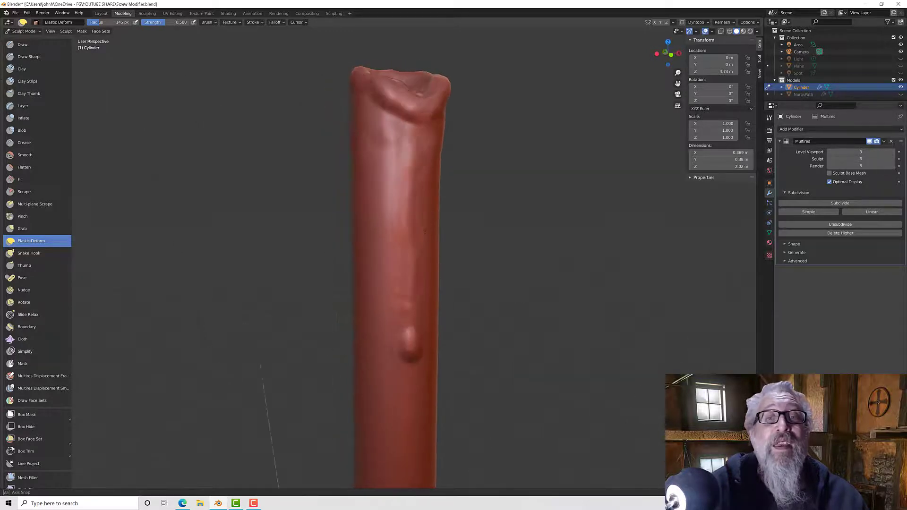
{"action": "scroll", "coordinate": [395, 228], "scroll_direction": "up", "scroll_amount": 5}
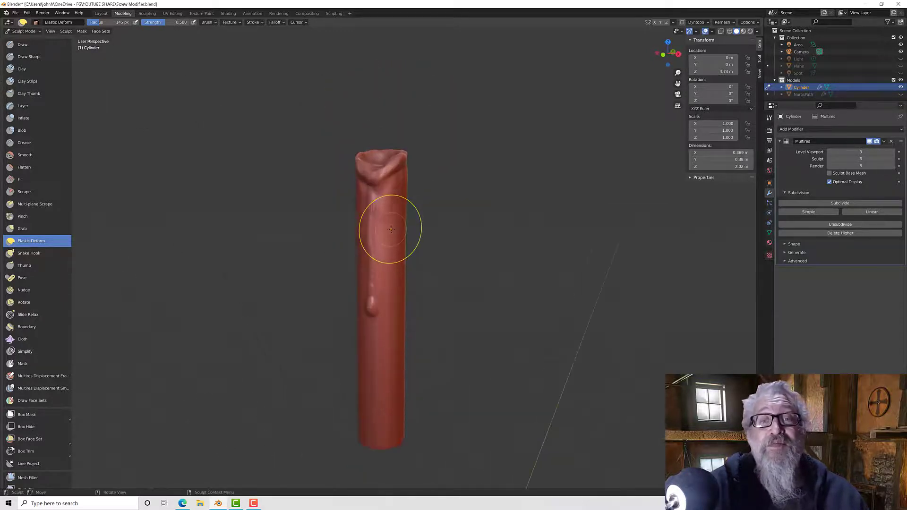
Examine the whole candle from several sides, checking the rim, the drips and the plain lower body.
{"action": "middle_click_drag", "start_coordinate": [392, 223], "coordinate": [365, 184]}
{"action": "scroll", "coordinate": [401, 218], "scroll_direction": "down", "scroll_amount": 3}
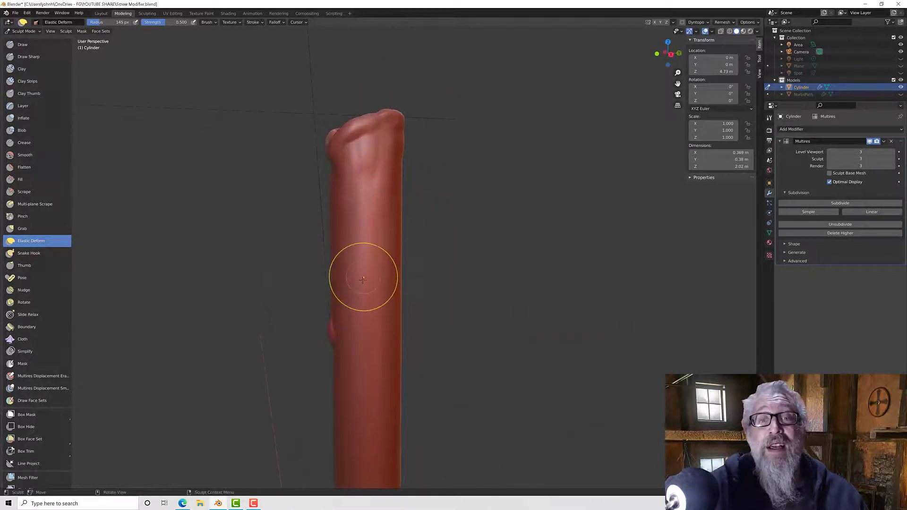
{"action": "middle_click_drag", "start_coordinate": [362, 279], "coordinate": [453, 267]}
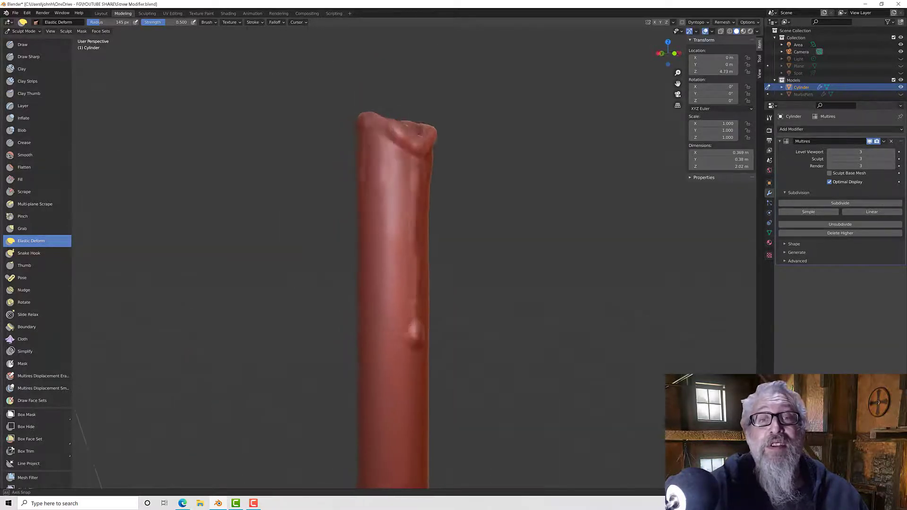
{"action": "mouse_move", "coordinate": [380, 255]}
{"action": "middle_mouse_down"}
{"action": "mouse_move", "coordinate": [403, 242]}
{"action": "mouse_move", "coordinate": [425, 298]}
{"action": "middle_mouse_up"}
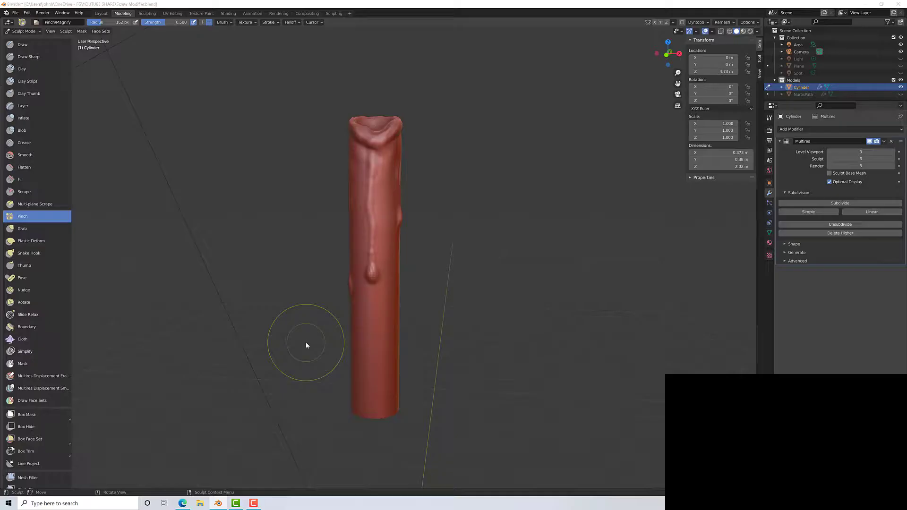
{"action": "mouse_move", "coordinate": [314, 344]}
{"action": "middle_mouse_down"}
{"action": "mouse_move", "coordinate": [361, 342]}
{"action": "mouse_move", "coordinate": [347, 347]}
{"action": "mouse_move", "coordinate": [384, 355]}
{"action": "middle_mouse_up"}
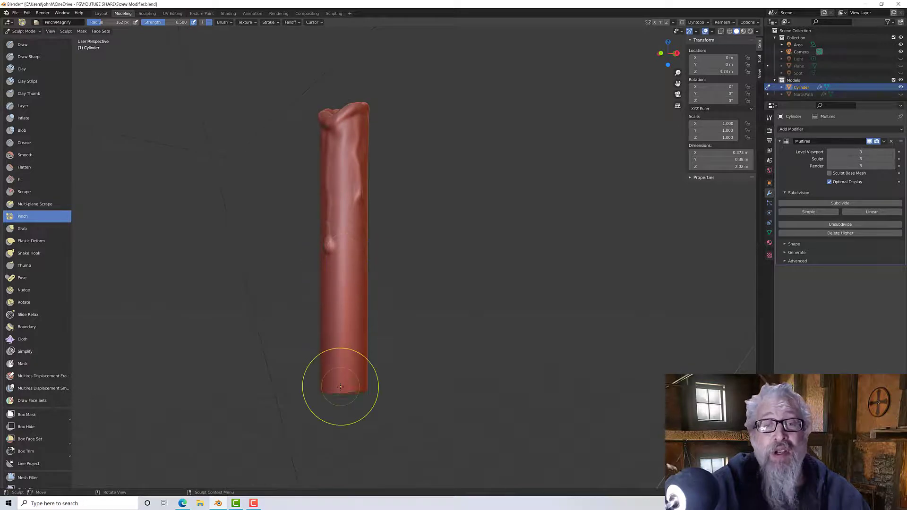
{"action": "mouse_move", "coordinate": [340, 385]}
{"action": "middle_mouse_down"}
{"action": "mouse_move", "coordinate": [344, 359]}
{"action": "mouse_move", "coordinate": [406, 295]}
{"action": "mouse_move", "coordinate": [420, 325]}
{"action": "mouse_move", "coordinate": [364, 328]}
{"action": "middle_mouse_up"}
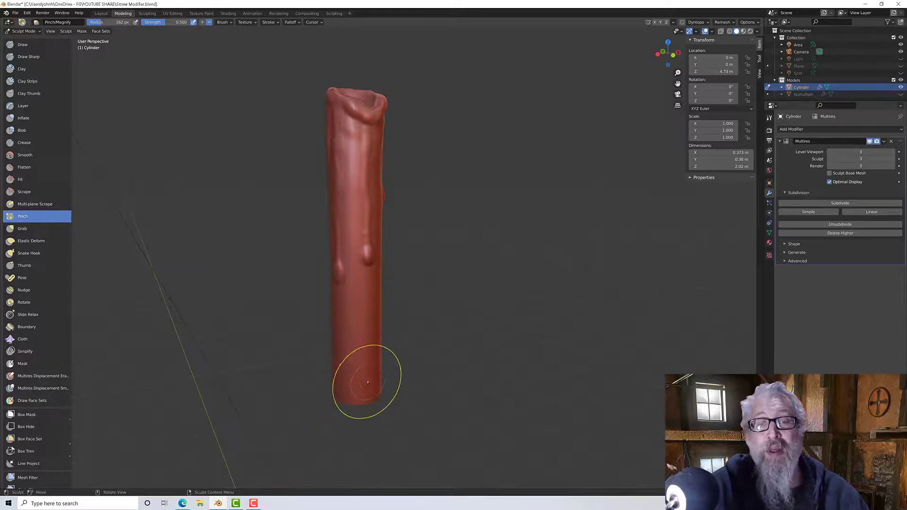
{"action": "mouse_move", "coordinate": [356, 364]}
{"action": "middle_mouse_down"}
{"action": "mouse_move", "coordinate": [330, 367]}
{"action": "mouse_move", "coordinate": [340, 296]}
{"action": "middle_mouse_up"}
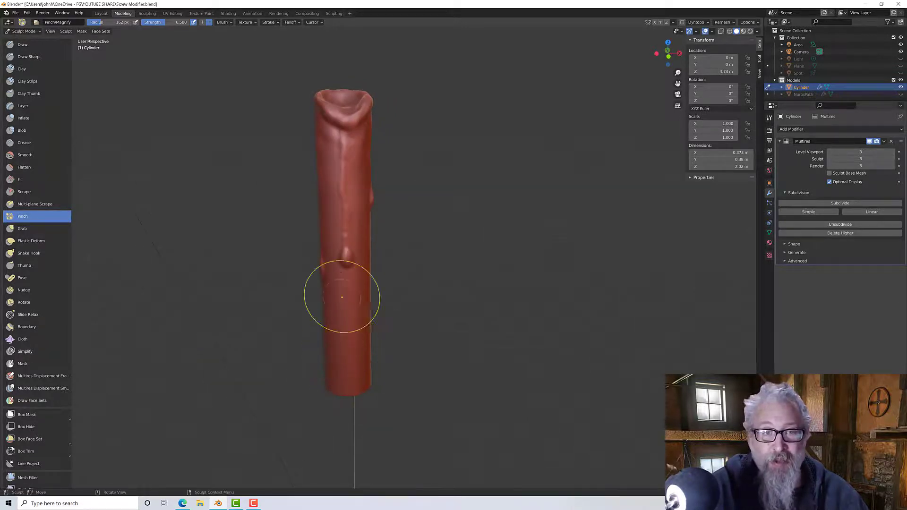
{"action": "mouse_move", "coordinate": [352, 397]}
{"action": "middle_mouse_down"}
{"action": "mouse_move", "coordinate": [405, 355]}
{"action": "mouse_move", "coordinate": [371, 341]}
{"action": "mouse_move", "coordinate": [347, 349]}
{"action": "mouse_move", "coordinate": [340, 324]}
{"action": "middle_mouse_up"}
{"action": "middle_click_drag", "start_coordinate": [343, 375], "coordinate": [404, 364]}
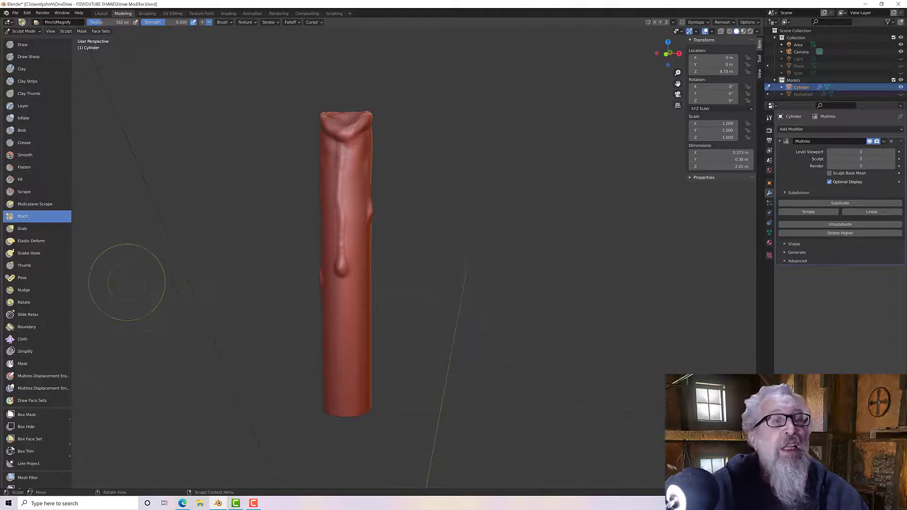
Scrape the smooth candle surface below the drips with a 162 px Scrape brush, reducing its strength to 0.3.
{"action": "left_click", "coordinate": [36, 190]}
{"action": "middle_click_drag", "start_coordinate": [142, 198], "coordinate": [160, 198]}
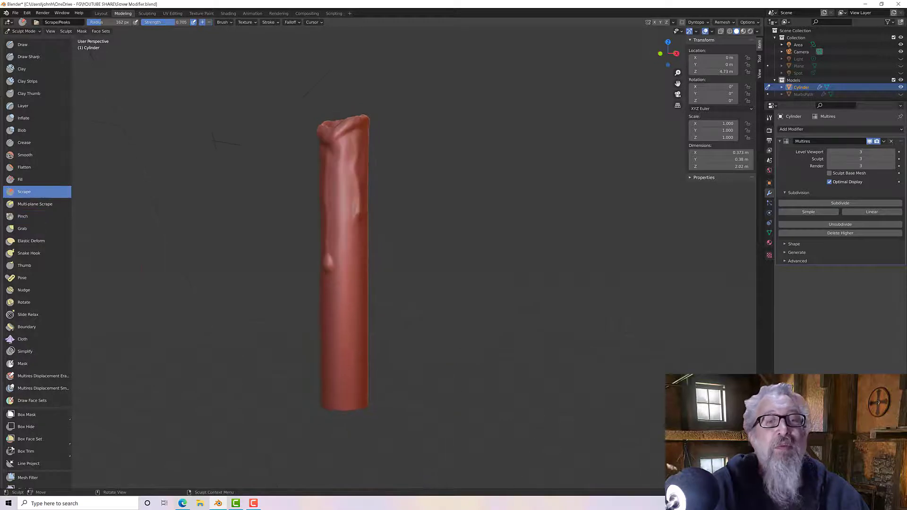
{"action": "left_click_drag", "start_coordinate": [354, 251], "coordinate": [355, 289]}
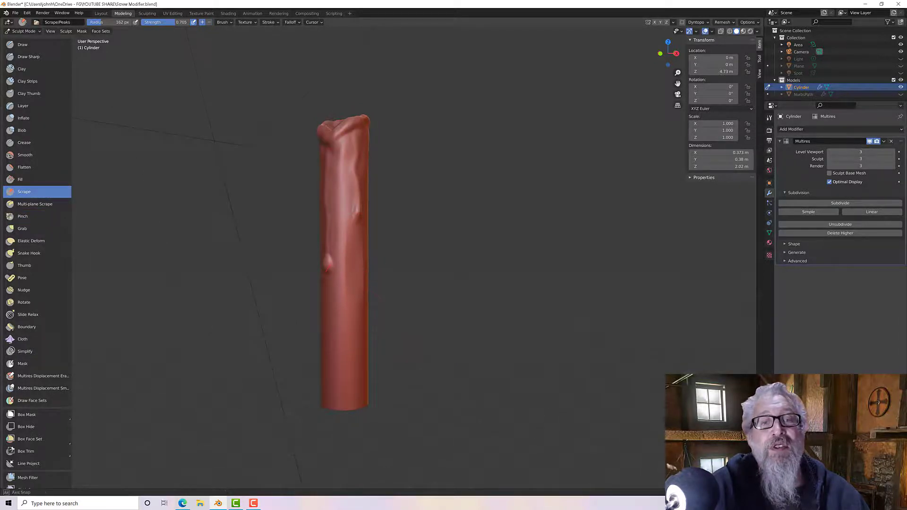
{"action": "middle_click_drag", "start_coordinate": [415, 321], "coordinate": [435, 321]}
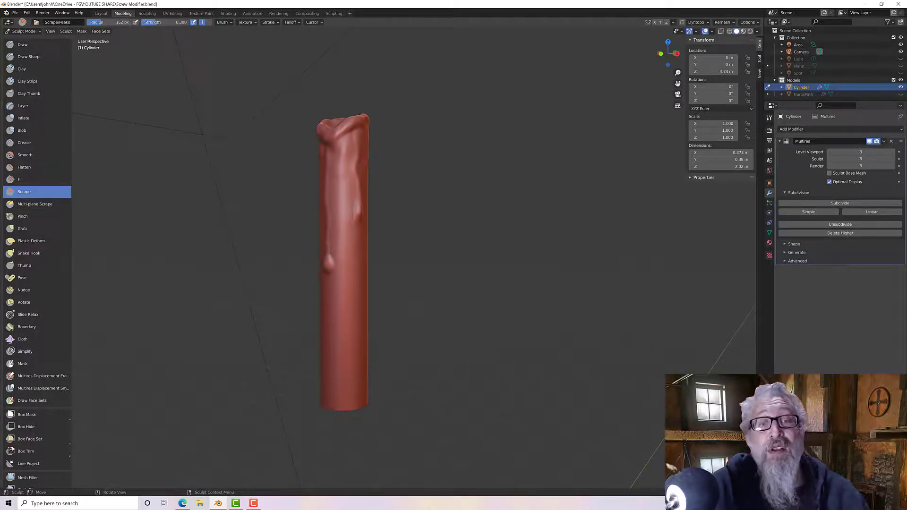
{"action": "middle_click_drag", "start_coordinate": [326, 326], "coordinate": [370, 353]}
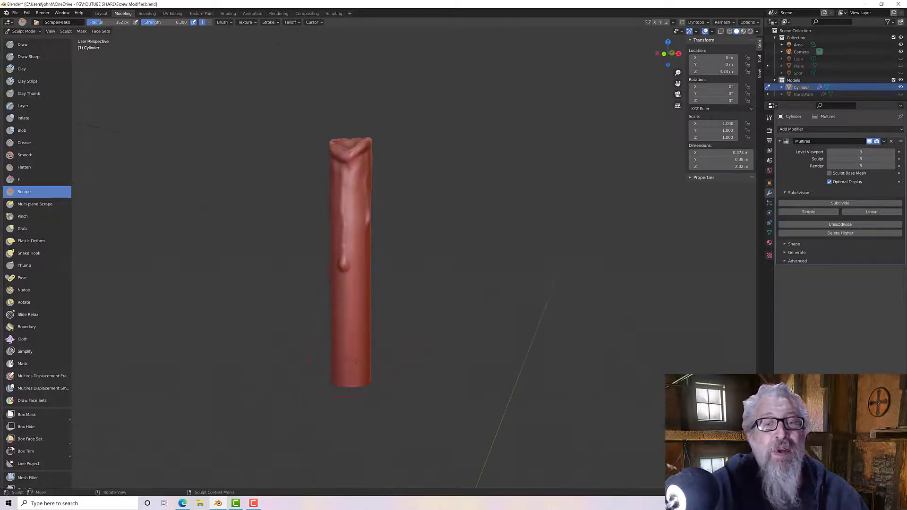
{"action": "scroll", "coordinate": [340, 354], "scroll_direction": "up", "scroll_amount": 3}
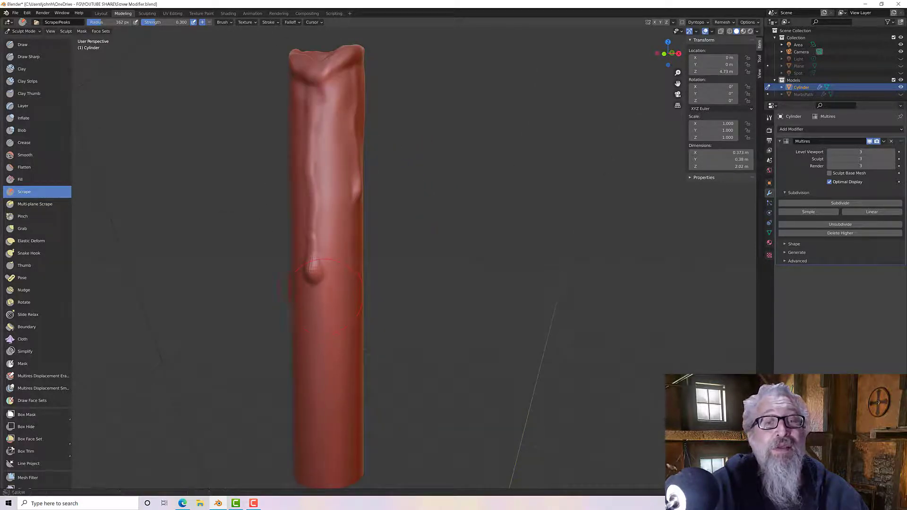
{"action": "middle_click_drag", "start_coordinate": [321, 296], "coordinate": [472, 247]}
{"action": "scroll", "coordinate": [359, 287], "scroll_direction": "down", "scroll_amount": 4}
{"action": "scroll", "coordinate": [359, 283], "scroll_direction": "up", "scroll_amount": 5}
{"action": "scroll", "coordinate": [431, 255], "scroll_direction": "down", "scroll_amount": 2}
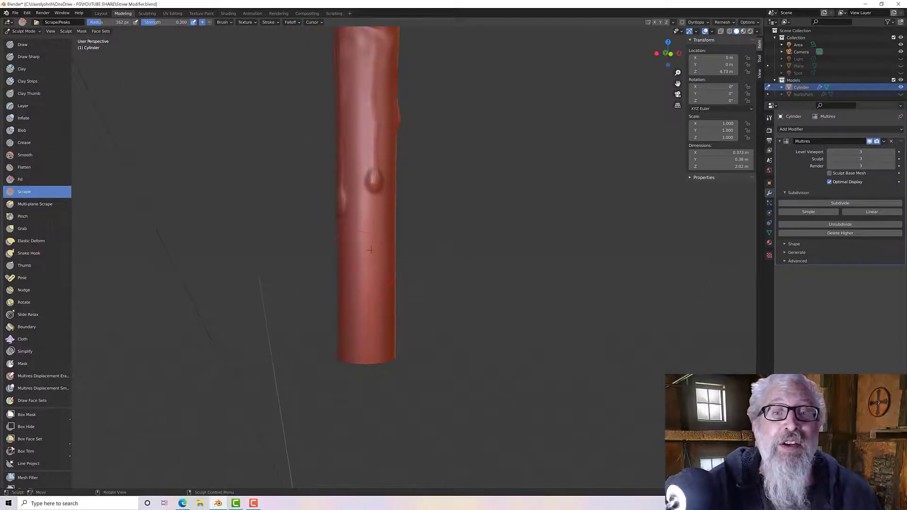
Raise the Scrape strength to 0.5 and work around the candle's lower body to make its surface uneven.
{"action": "middle_click_drag", "start_coordinate": [359, 262], "coordinate": [378, 271]}
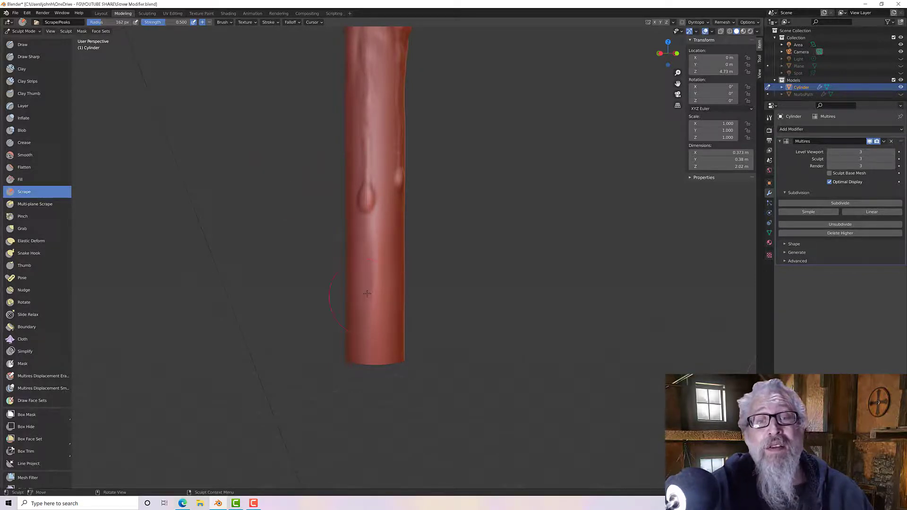
{"action": "middle_click_drag", "start_coordinate": [367, 293], "coordinate": [344, 292]}
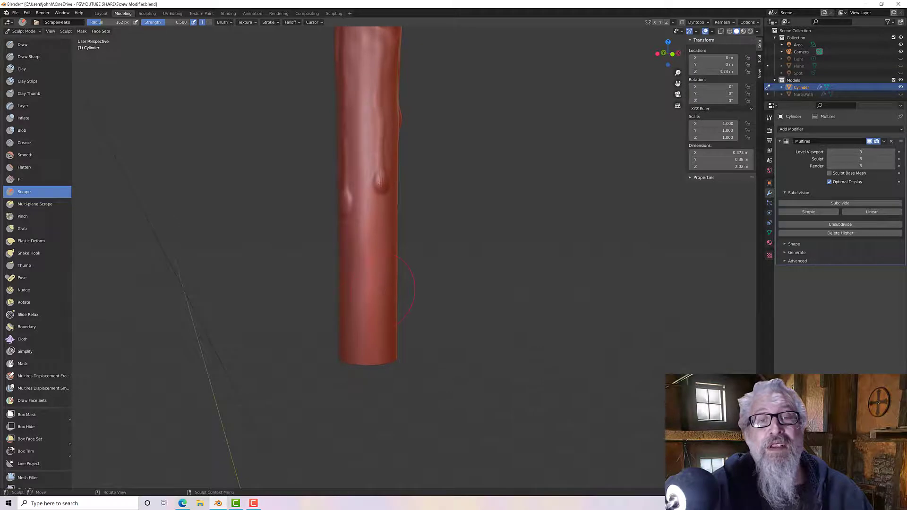
{"action": "middle_click_drag", "start_coordinate": [375, 342], "coordinate": [373, 305]}
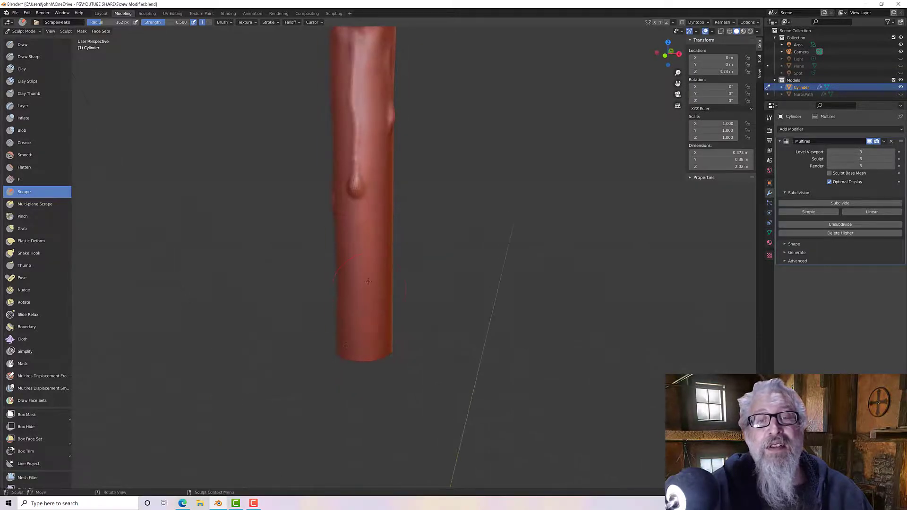
{"action": "middle_click_drag", "start_coordinate": [361, 245], "coordinate": [350, 246]}
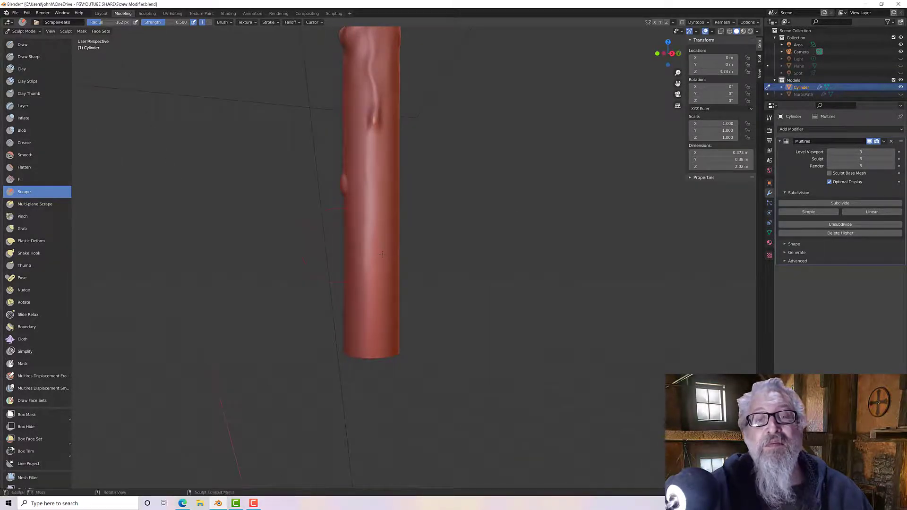
{"action": "middle_click_drag", "start_coordinate": [373, 299], "coordinate": [401, 273]}
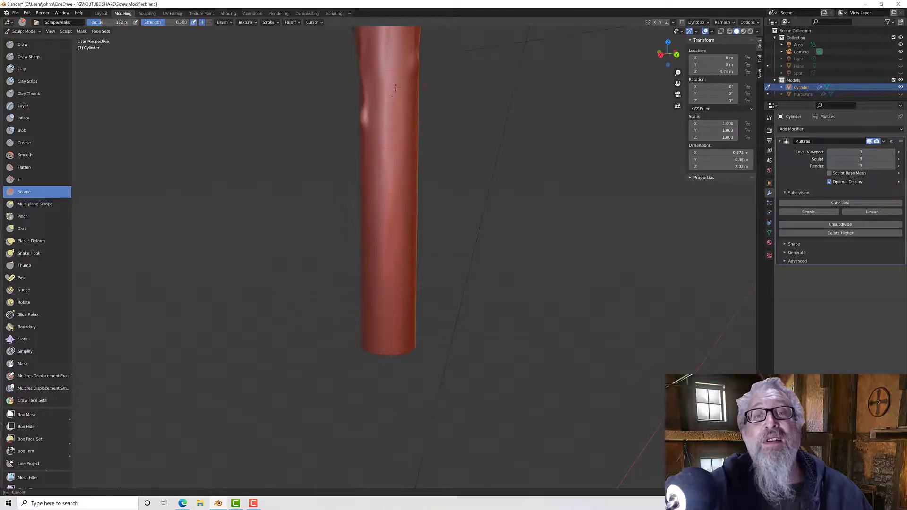
{"action": "middle_click_drag", "start_coordinate": [395, 88], "coordinate": [319, 135]}
{"action": "middle_click_drag", "start_coordinate": [413, 146], "coordinate": [388, 149]}
{"action": "middle_click_drag", "start_coordinate": [400, 203], "coordinate": [543, 222]}
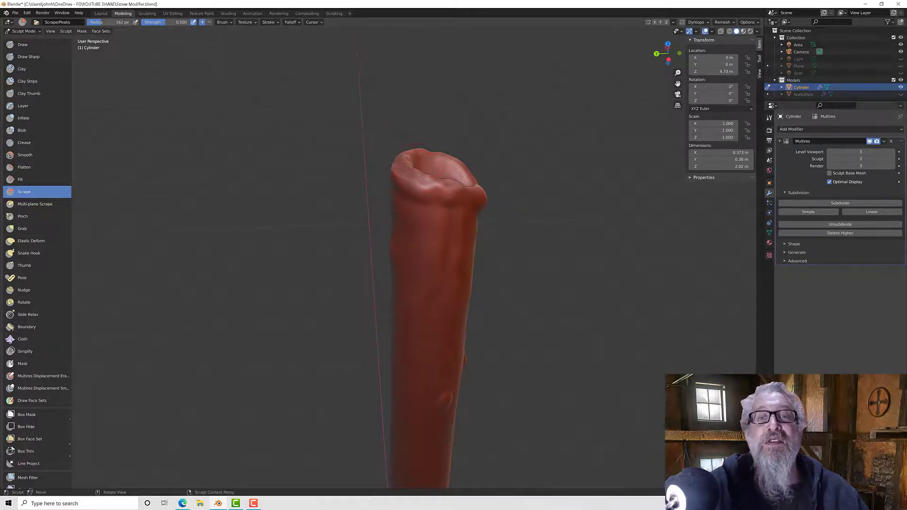
Pull one side of the candle's rim upwards with Elastic Deform at 162 px.
{"action": "left_click", "coordinate": [29, 241]}
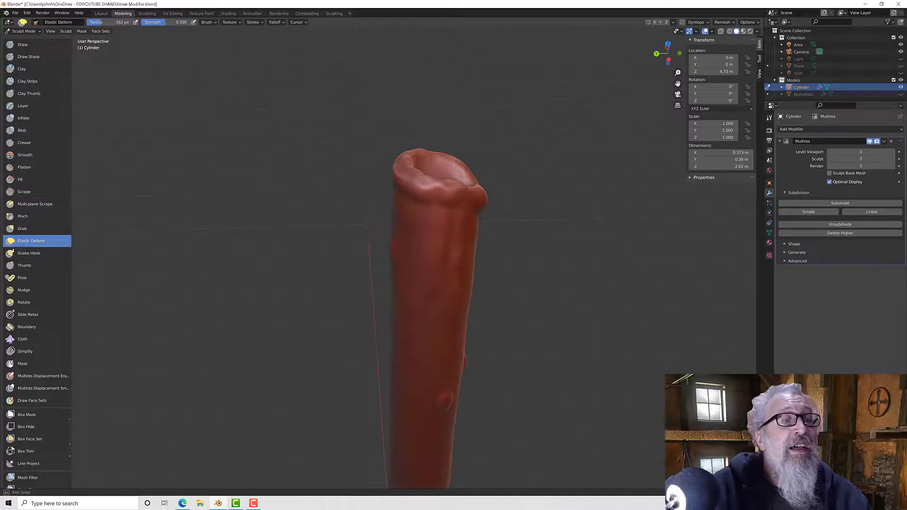
{"action": "middle_click_drag", "start_coordinate": [166, 258], "coordinate": [213, 259]}
{"action": "left_click_drag", "start_coordinate": [482, 190], "coordinate": [477, 120]}
{"action": "middle_click_drag", "start_coordinate": [478, 120], "coordinate": [213, 232]}
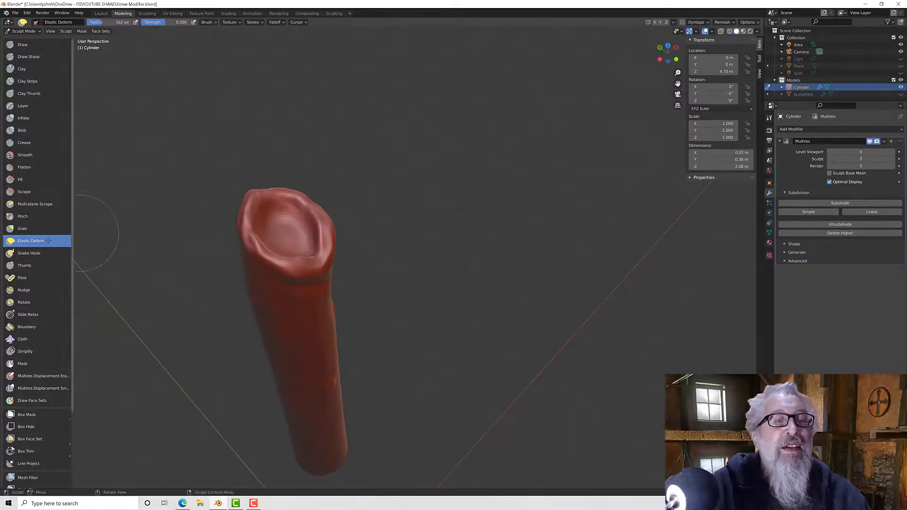
Sharpen the candle's rim on several sides with the Pinch brush at 162 px radius and 0.5 strength.
{"action": "left_click", "coordinate": [30, 214]}
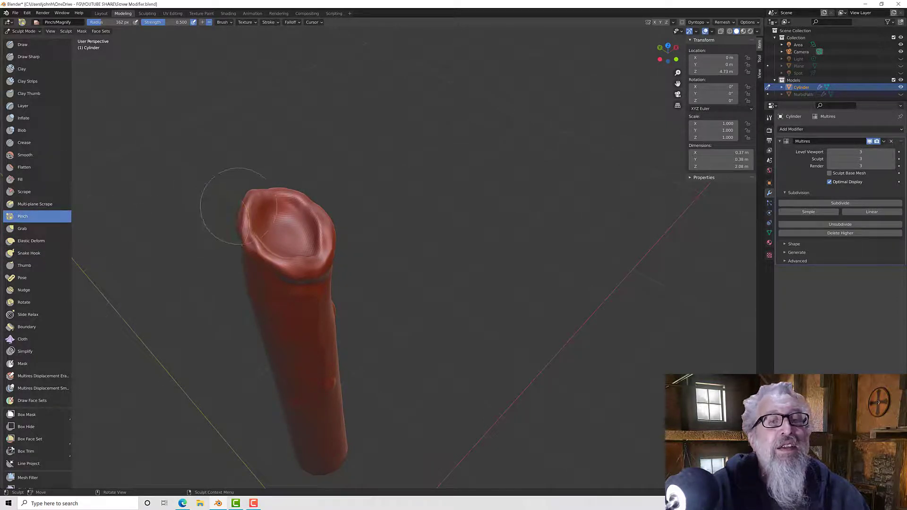
{"action": "left_click_drag", "start_coordinate": [246, 204], "coordinate": [244, 224]}
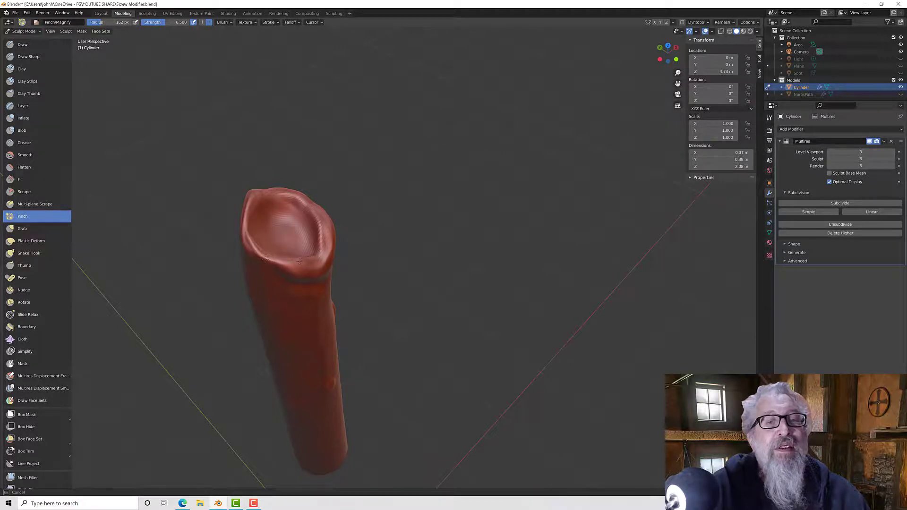
{"action": "middle_click_drag", "start_coordinate": [243, 221], "coordinate": [254, 233]}
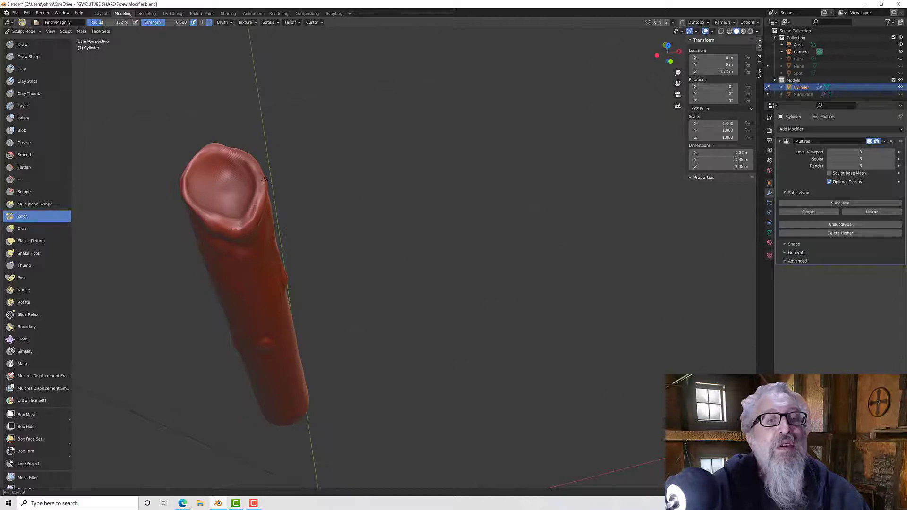
{"action": "mouse_move", "coordinate": [250, 212]}
{"action": "left_mouse_down"}
{"action": "mouse_move", "coordinate": [204, 205]}
{"action": "mouse_move", "coordinate": [224, 229]}
{"action": "left_mouse_up"}
{"action": "mouse_move", "coordinate": [224, 228]}
{"action": "middle_mouse_down"}
{"action": "mouse_move", "coordinate": [268, 207]}
{"action": "mouse_move", "coordinate": [269, 190]}
{"action": "mouse_move", "coordinate": [259, 188]}
{"action": "mouse_move", "coordinate": [257, 206]}
{"action": "middle_mouse_up"}
{"action": "left_click_drag", "start_coordinate": [260, 195], "coordinate": [264, 176]}
{"action": "mouse_move", "coordinate": [278, 178]}
{"action": "middle_mouse_down"}
{"action": "mouse_move", "coordinate": [241, 181]}
{"action": "mouse_move", "coordinate": [304, 235]}
{"action": "mouse_move", "coordinate": [348, 210]}
{"action": "mouse_move", "coordinate": [441, 219]}
{"action": "mouse_move", "coordinate": [434, 208]}
{"action": "mouse_move", "coordinate": [449, 196]}
{"action": "mouse_move", "coordinate": [447, 221]}
{"action": "middle_mouse_up"}
{"action": "scroll", "coordinate": [236, 182], "scroll_direction": "down", "scroll_amount": 7}
{"action": "scroll", "coordinate": [304, 233], "scroll_direction": "up", "scroll_amount": 5}
{"action": "scroll", "coordinate": [388, 220], "scroll_direction": "up", "scroll_amount": 2}
{"action": "scroll", "coordinate": [441, 218], "scroll_direction": "down", "scroll_amount": 6}
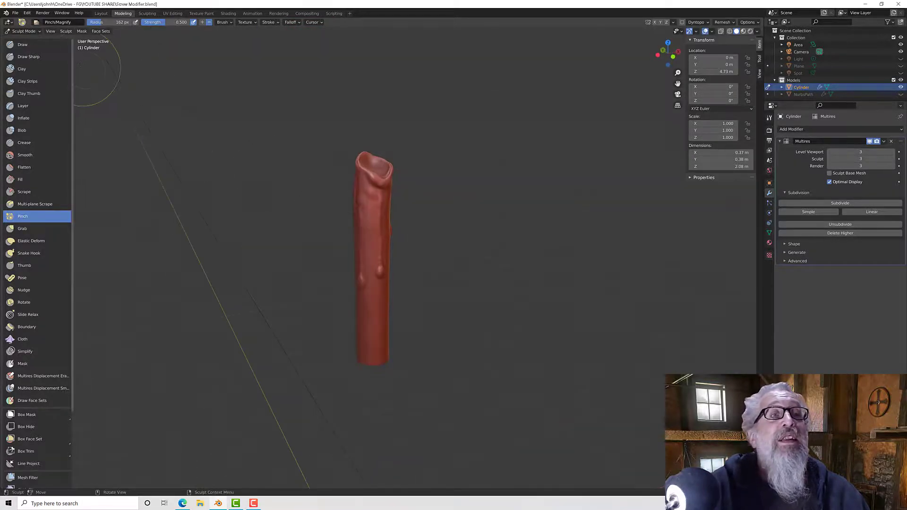
Inspect the candle's base mesh in Edit Mode and return to Sculpt Mode.
{"action": "left_click", "coordinate": [34, 33]}
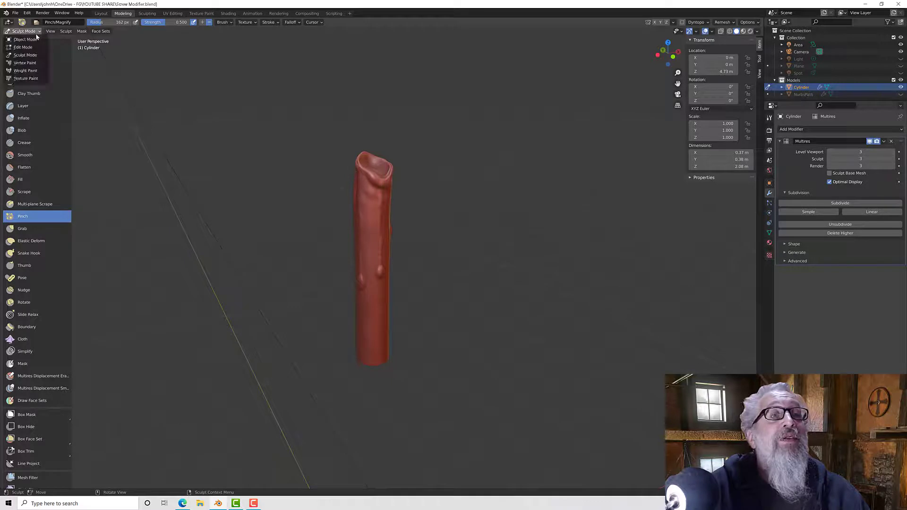
{"action": "left_click", "coordinate": [34, 41]}
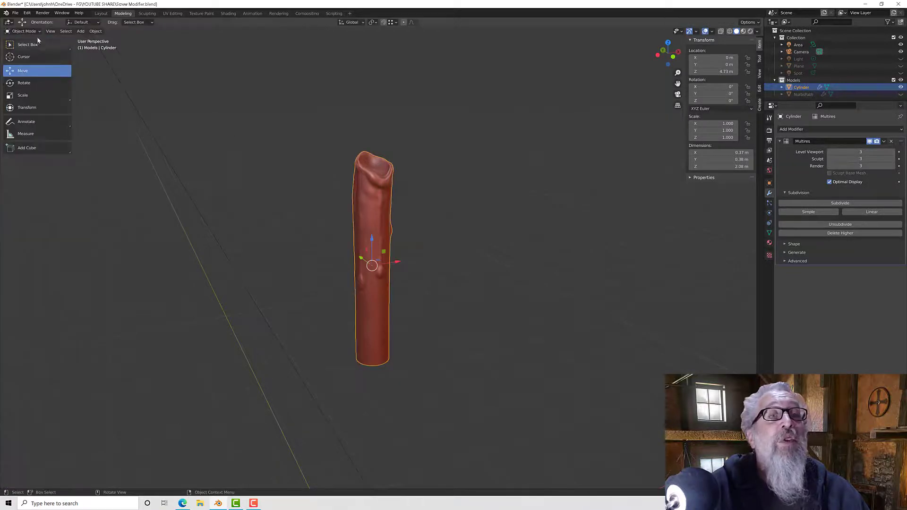
{"action": "left_click", "coordinate": [23, 31]}
{"action": "left_click", "coordinate": [32, 48]}
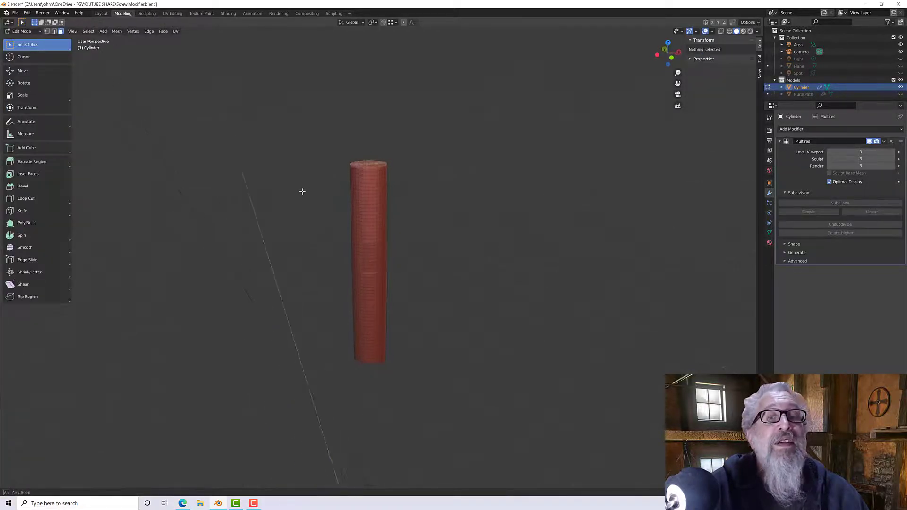
{"action": "middle_click_drag", "start_coordinate": [302, 191], "coordinate": [287, 210]}
{"action": "scroll", "coordinate": [359, 210], "scroll_direction": "up", "scroll_amount": 2}
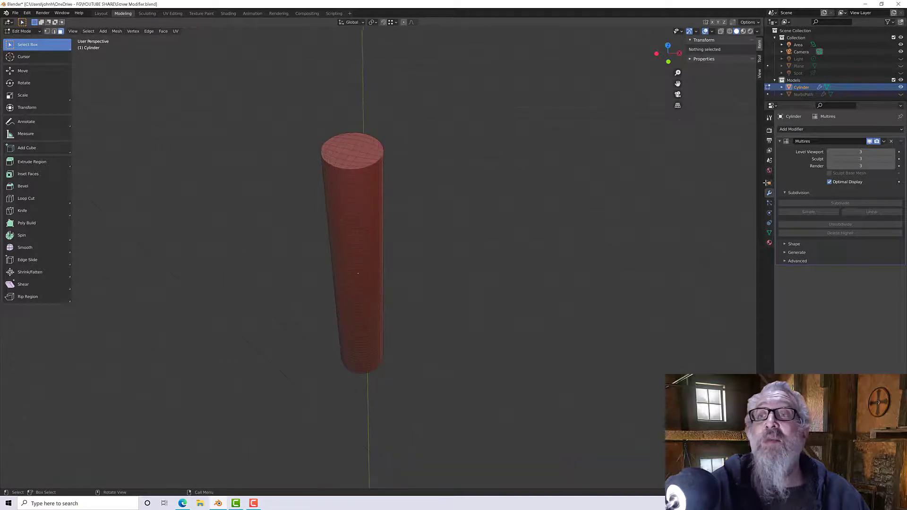
{"action": "left_click", "coordinate": [15, 32]}
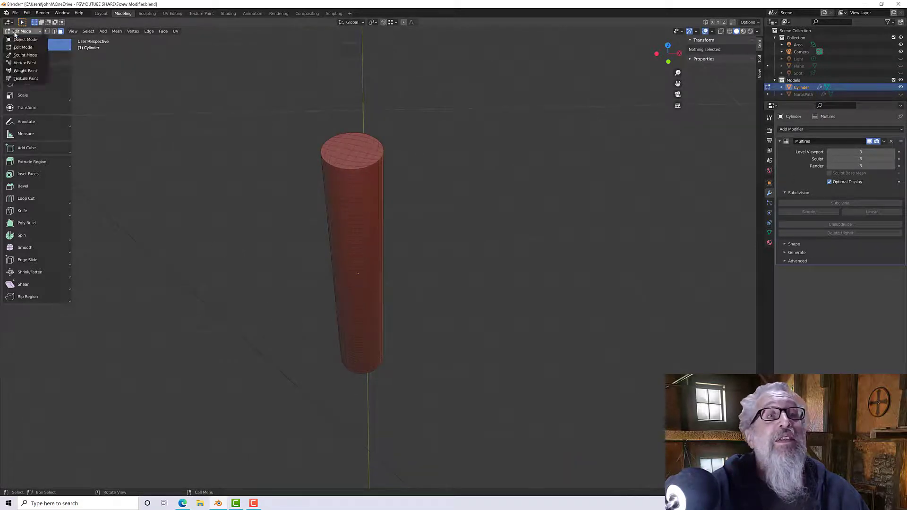
{"action": "left_click", "coordinate": [25, 55]}
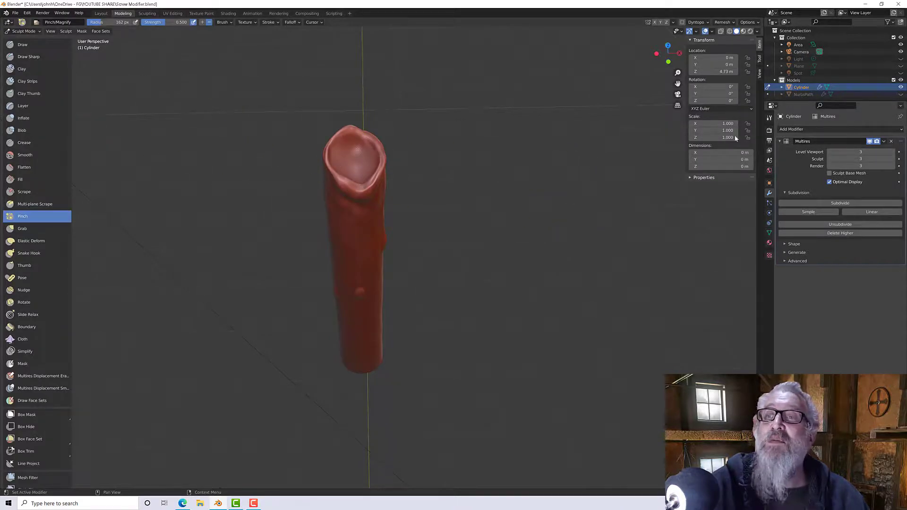
Switch the candle to Object Mode and apply its Multires modifier.
{"action": "left_click", "coordinate": [23, 31]}
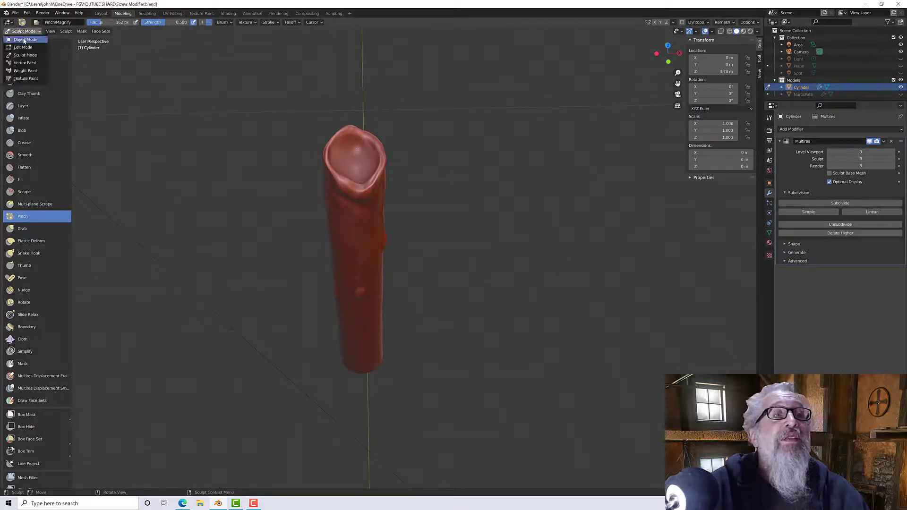
{"action": "left_click", "coordinate": [25, 39]}
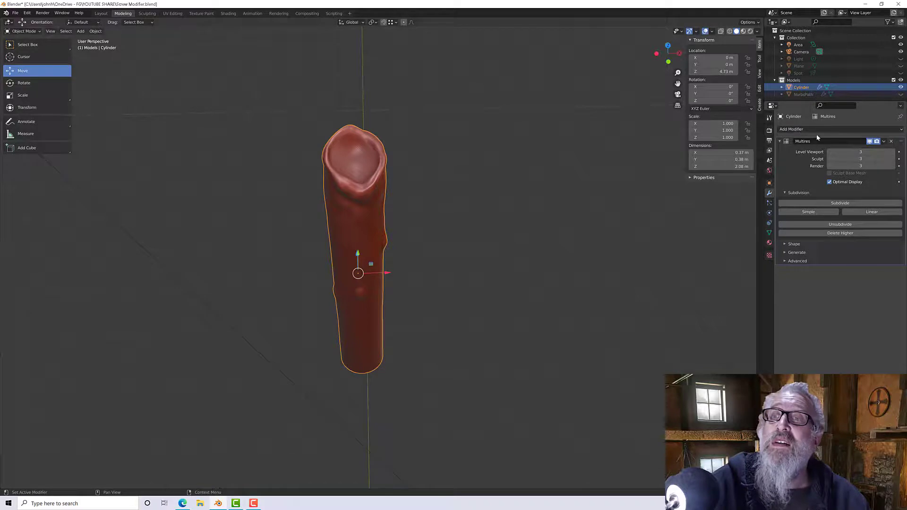
{"action": "left_click", "coordinate": [884, 141]}
{"action": "left_click", "coordinate": [857, 152]}
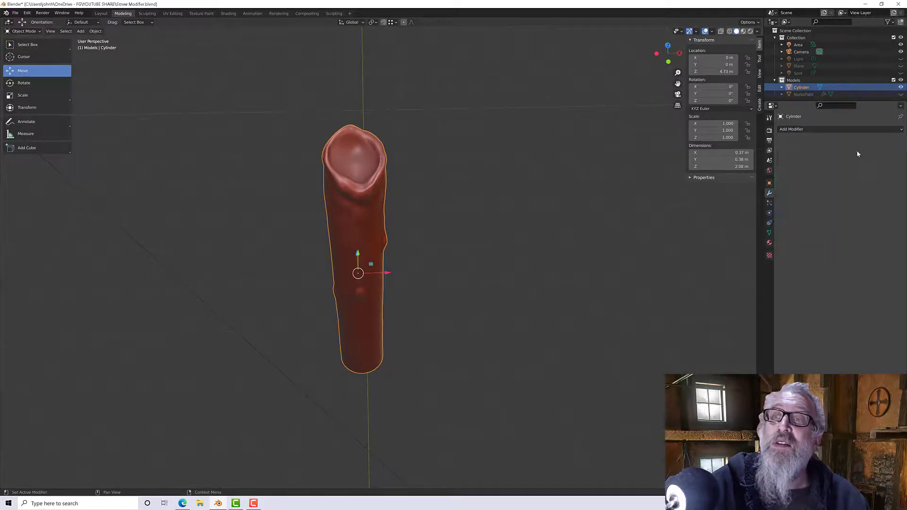
Put the candle into Edit Mode and inspect its applied sculpted mesh around the rim and drips.
{"action": "middle_click_drag", "start_coordinate": [462, 212], "coordinate": [470, 201]}
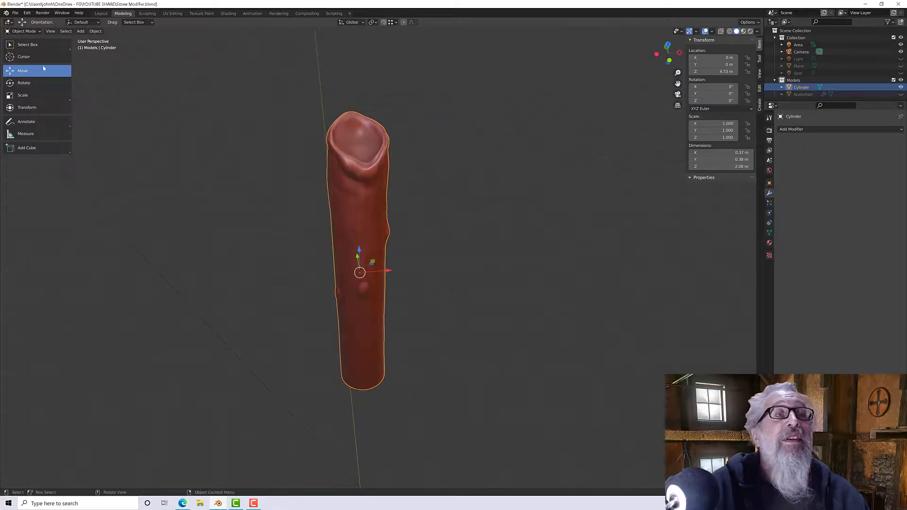
{"action": "left_click", "coordinate": [24, 32]}
{"action": "left_click", "coordinate": [24, 47]}
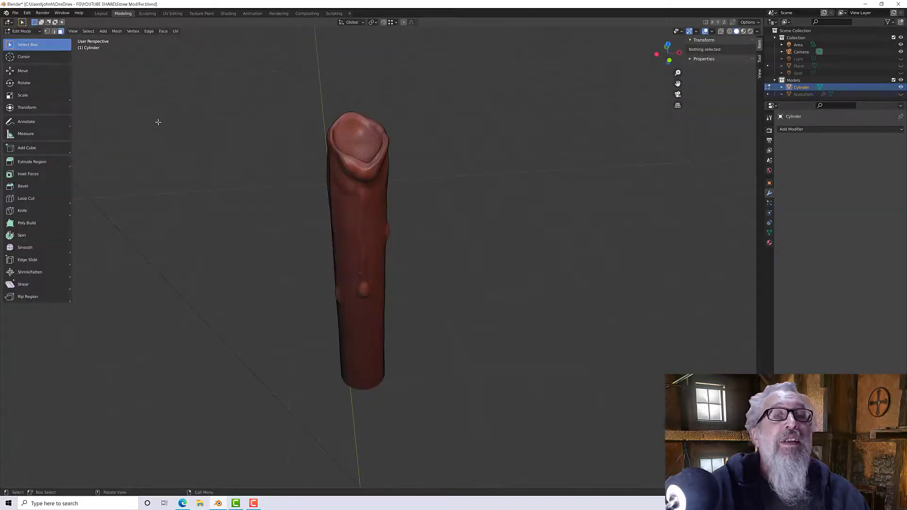
{"action": "middle_click_drag", "start_coordinate": [158, 121], "coordinate": [237, 150]}
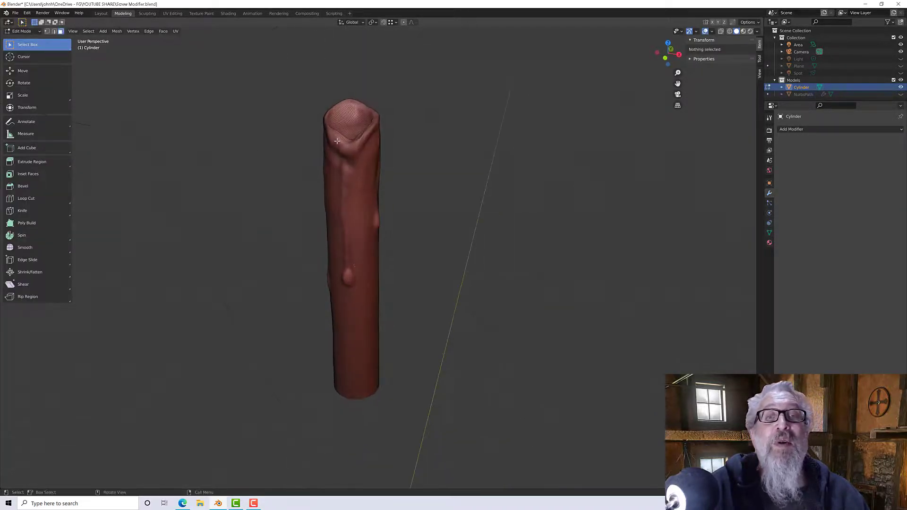
{"action": "scroll", "coordinate": [337, 140], "scroll_direction": "up", "scroll_amount": 4}
{"action": "scroll", "coordinate": [336, 140], "scroll_direction": "down", "scroll_amount": 3}
{"action": "middle_click_drag", "start_coordinate": [337, 140], "coordinate": [168, 160]}
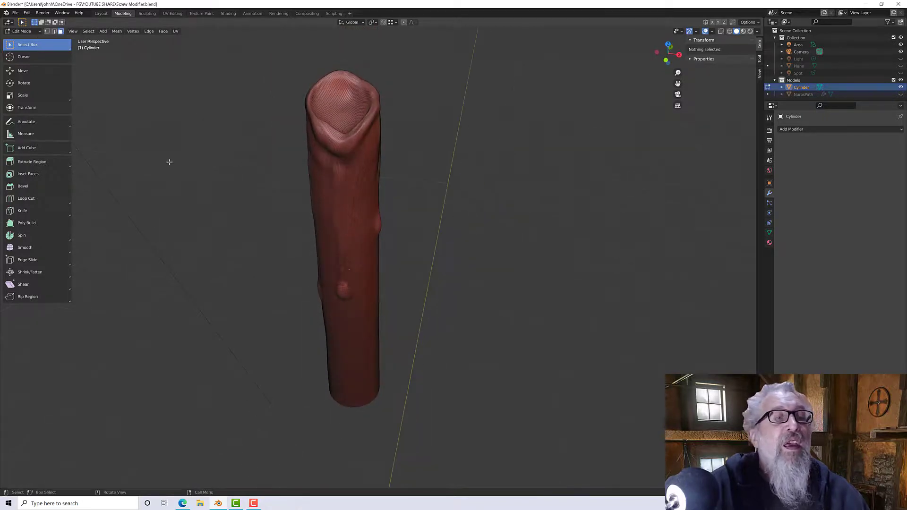
Add a cylinder for the wick inside the candle's mesh and reduce its depth to 1.1 m.
{"action": "left_click", "coordinate": [102, 31]}
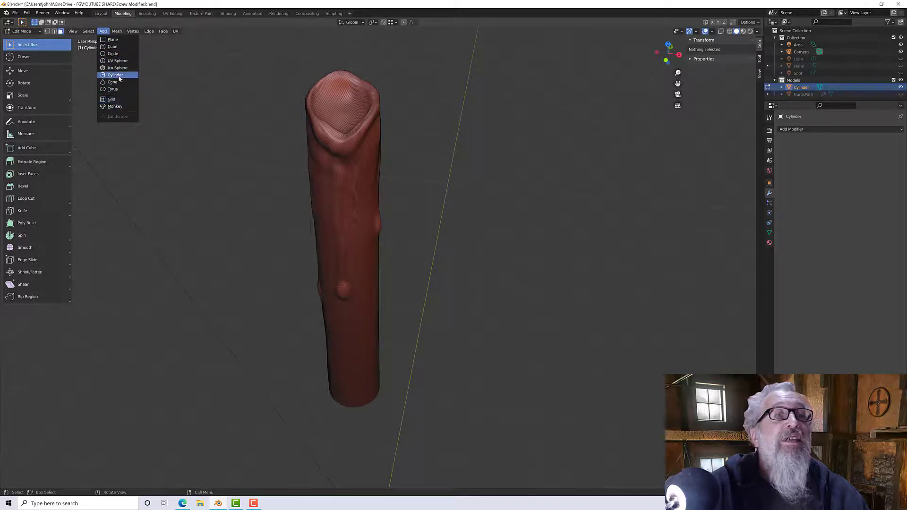
{"action": "left_click", "coordinate": [117, 75]}
{"action": "scroll", "coordinate": [293, 209], "scroll_direction": "down", "scroll_amount": 4}
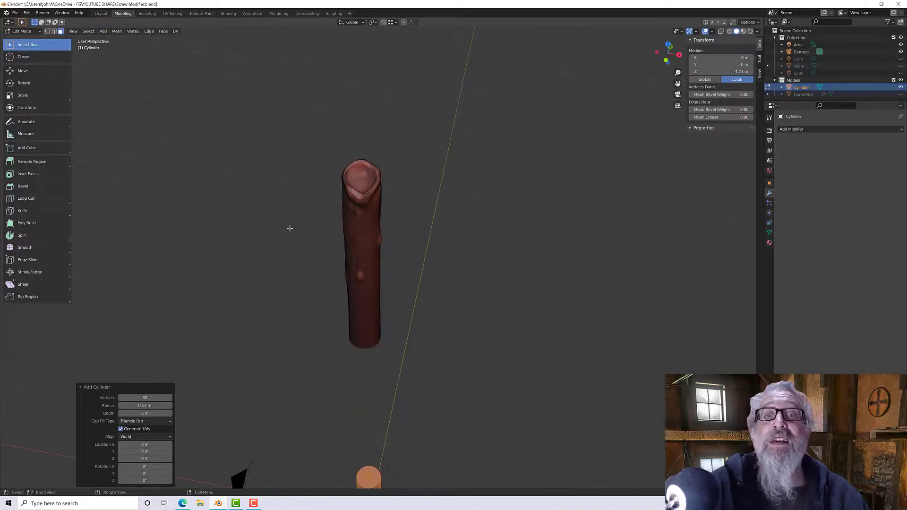
{"action": "middle_click_drag", "start_coordinate": [289, 228], "coordinate": [292, 215]}
{"action": "scroll", "coordinate": [291, 225], "scroll_direction": "down", "scroll_amount": 5}
{"action": "middle_click_drag", "start_coordinate": [312, 289], "coordinate": [310, 164]}
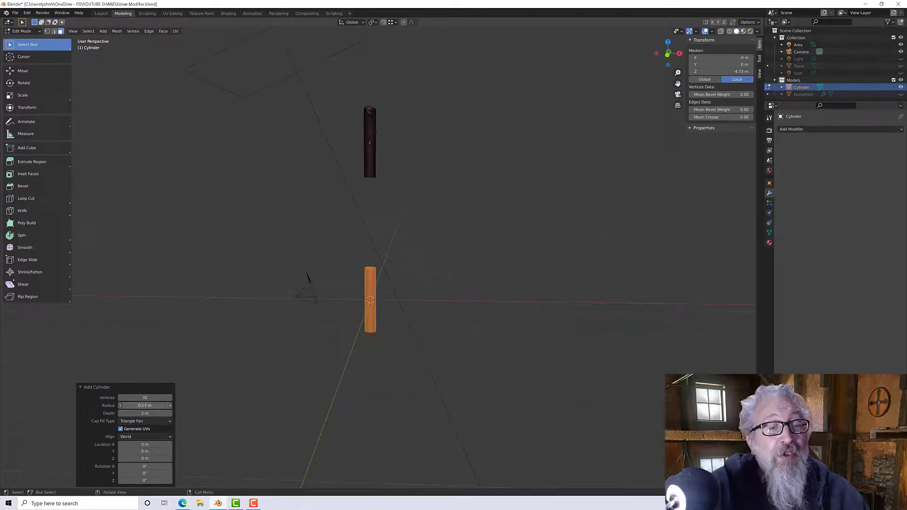
{"action": "mouse_move", "coordinate": [145, 405]}
{"action": "left_mouse_down"}
{"action": "mouse_move", "coordinate": [109, 406]}
{"action": "mouse_move", "coordinate": [163, 405]}
{"action": "mouse_move", "coordinate": [113, 412]}
{"action": "mouse_move", "coordinate": [130, 413]}
{"action": "left_mouse_up"}
{"action": "middle_click_drag", "start_coordinate": [374, 332], "coordinate": [355, 365]}
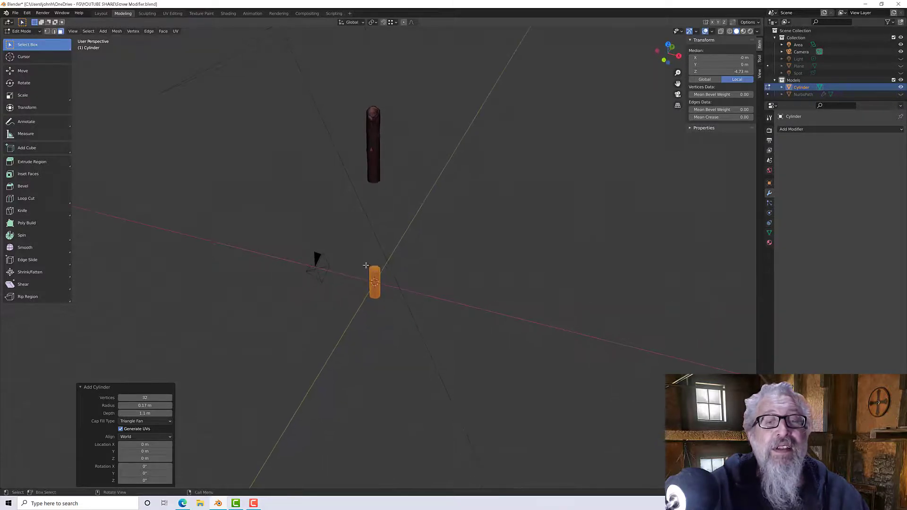
Set the wick cylinder's radius to 0.025 m, after trying 0.05 m, and its depth to 1 m.
{"action": "scroll", "coordinate": [371, 274], "scroll_direction": "up", "scroll_amount": 3}
{"action": "scroll", "coordinate": [374, 279], "scroll_direction": "up", "scroll_amount": 5}
{"action": "left_click", "coordinate": [150, 405]}
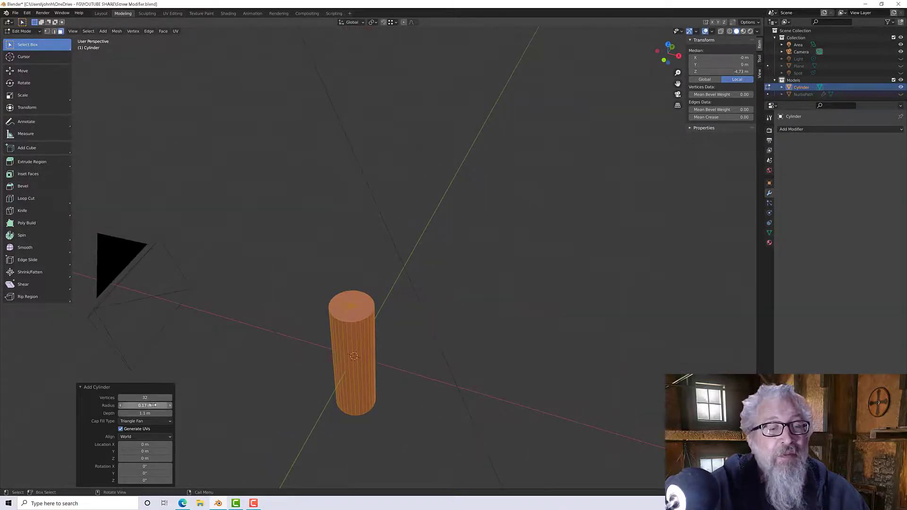
{"action": "type", "text": "0.05"}
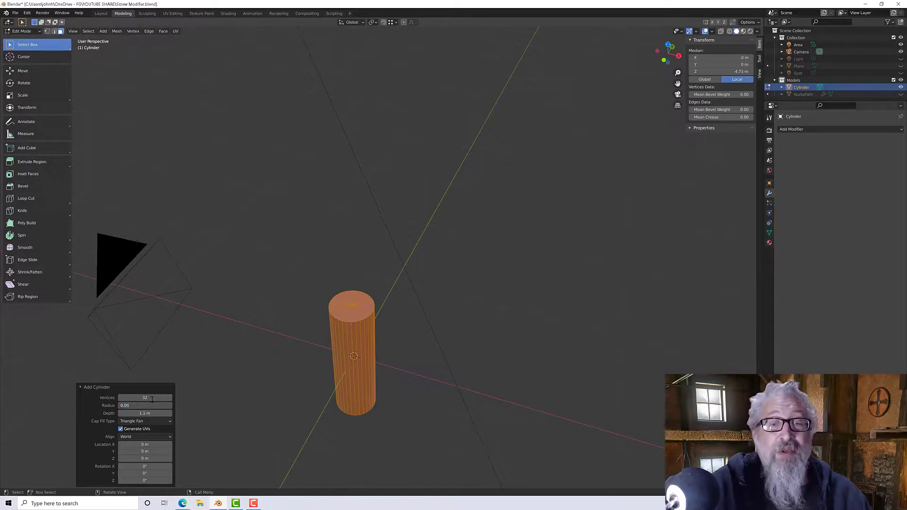
{"action": "key", "text": "Return"}
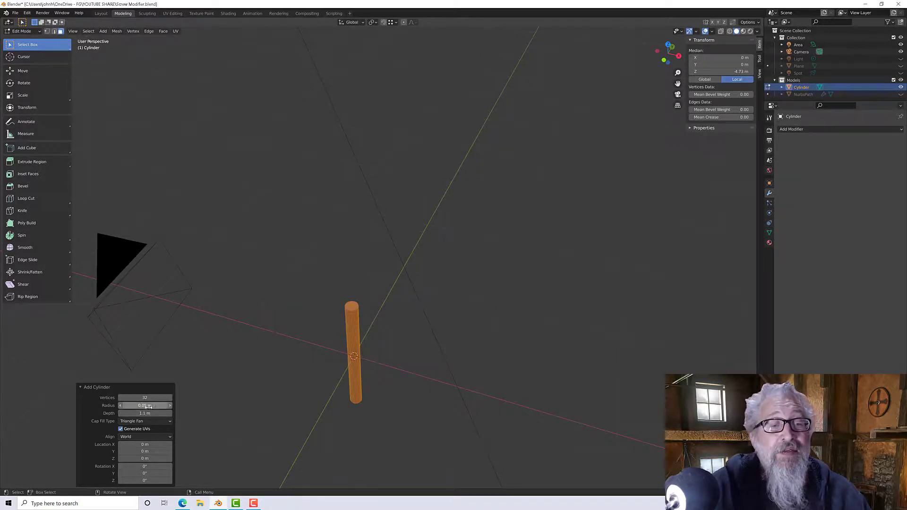
{"action": "left_click", "coordinate": [151, 404]}
{"action": "type", "text": "0.02"}
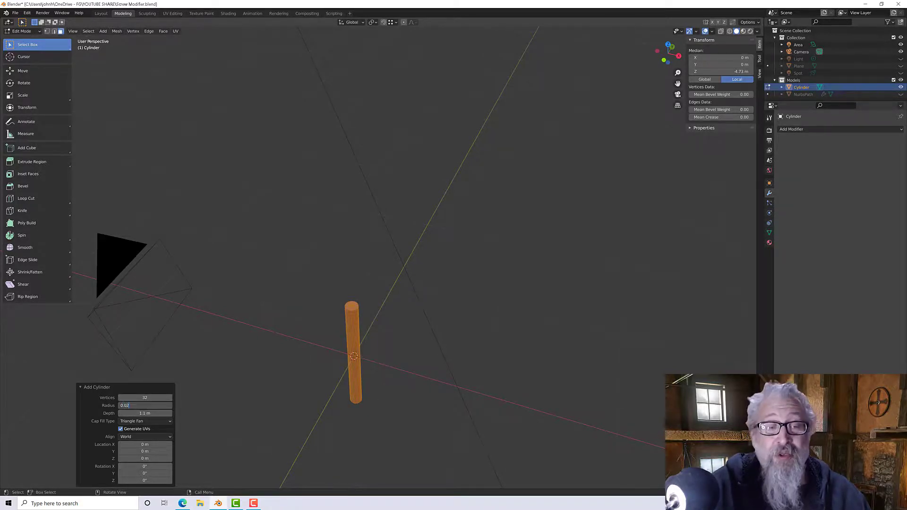
{"action": "type", "text": "5"}
{"action": "key", "text": "Return"}
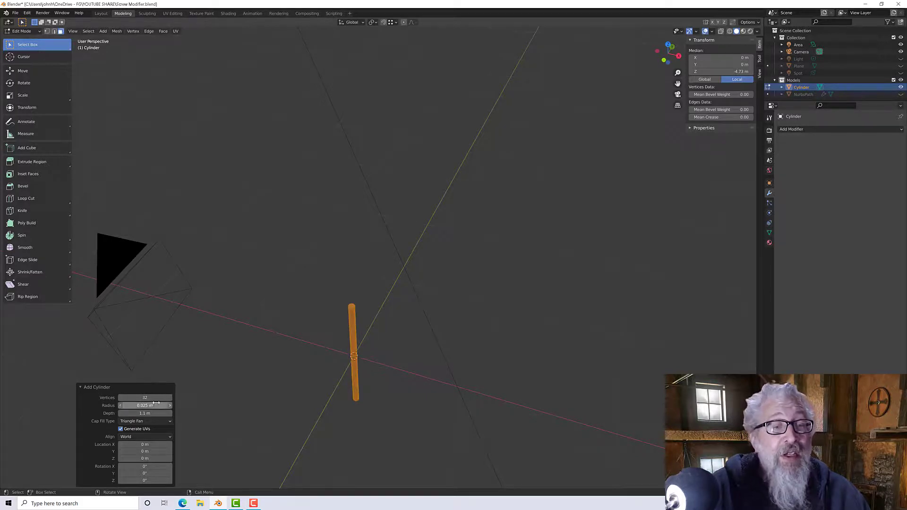
{"action": "left_click", "coordinate": [153, 412]}
{"action": "type", "text": "1"}
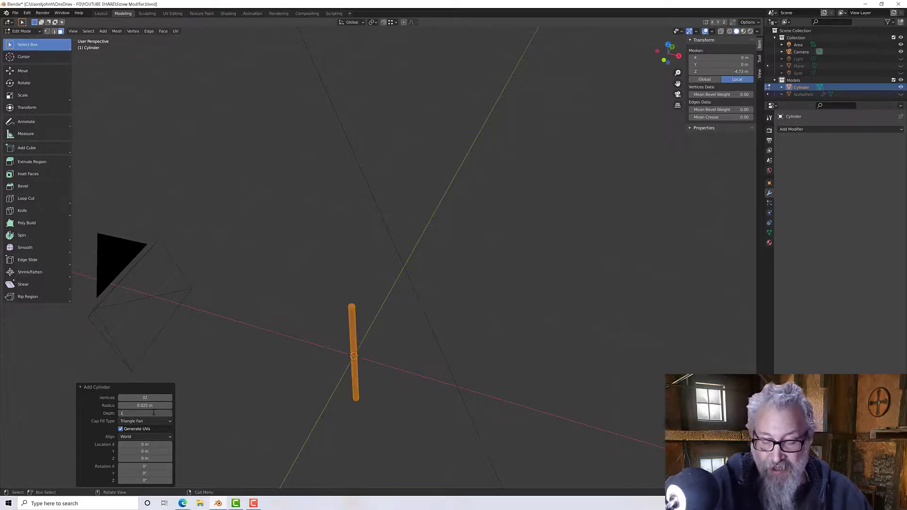
{"action": "key", "text": "Return"}
Try to shift the wick cylinder along Y and undo its addition.
{"action": "scroll", "coordinate": [335, 310], "scroll_direction": "down", "scroll_amount": 7}
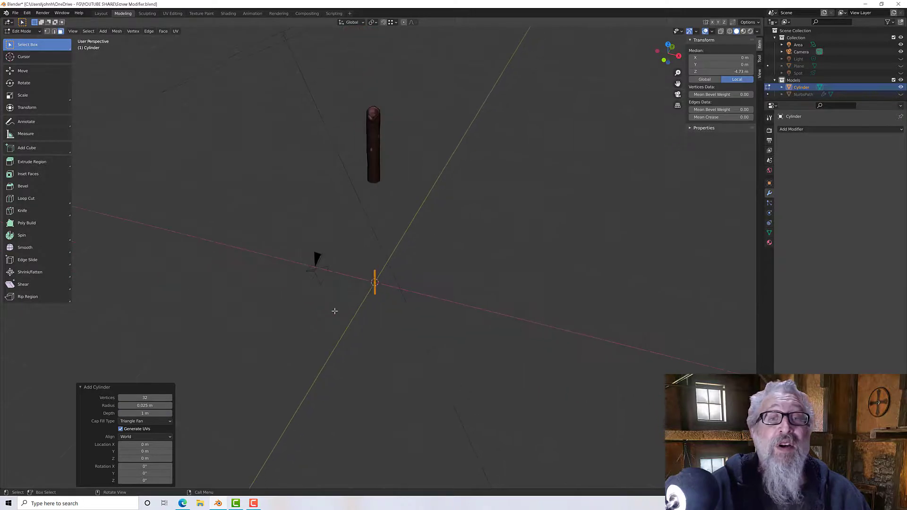
{"action": "mouse_move", "coordinate": [335, 310]}
{"action": "middle_mouse_down"}
{"action": "mouse_move", "coordinate": [339, 299]}
{"action": "mouse_move", "coordinate": [343, 307]}
{"action": "middle_mouse_up"}
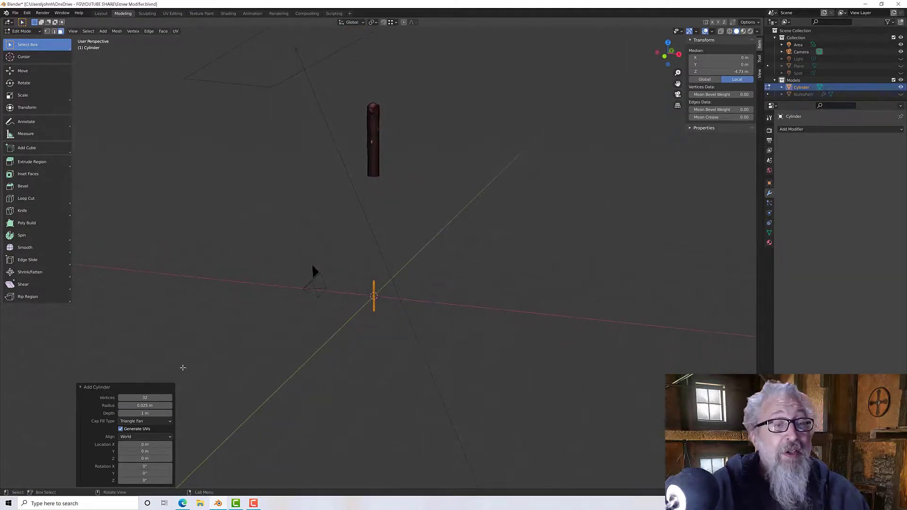
{"action": "left_click_drag", "start_coordinate": [160, 451], "coordinate": [184, 451]}
{"action": "key", "text": "ctrl+z"}
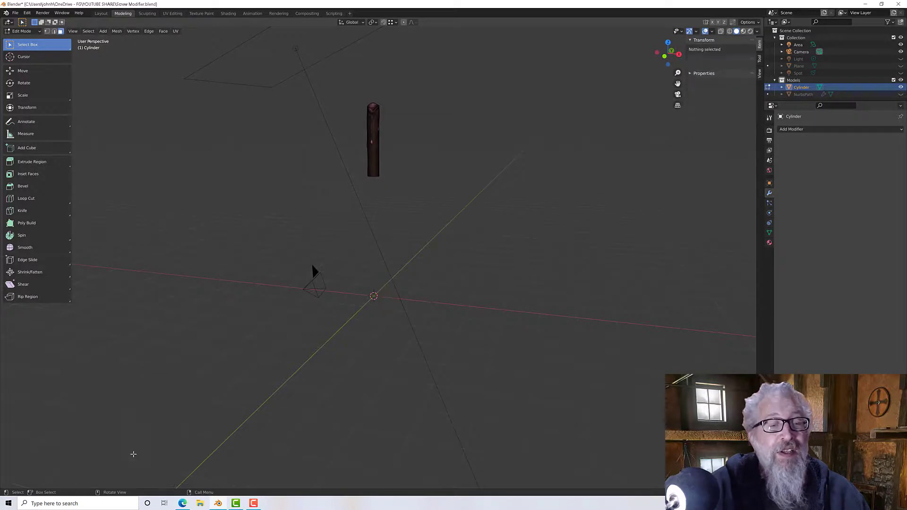
Add the wick cylinder again at the origin with a 0.025 m radius and 1 m depth.
{"action": "mouse_move", "coordinate": [286, 263]}
{"action": "middle_mouse_down"}
{"action": "mouse_move", "coordinate": [305, 234]}
{"action": "mouse_move", "coordinate": [299, 272]}
{"action": "middle_mouse_up"}
{"action": "scroll", "coordinate": [356, 190], "scroll_direction": "up", "scroll_amount": 4}
{"action": "mouse_move", "coordinate": [364, 156]}
{"action": "middle_mouse_down"}
{"action": "mouse_move", "coordinate": [362, 189]}
{"action": "mouse_move", "coordinate": [350, 156]}
{"action": "middle_mouse_up"}
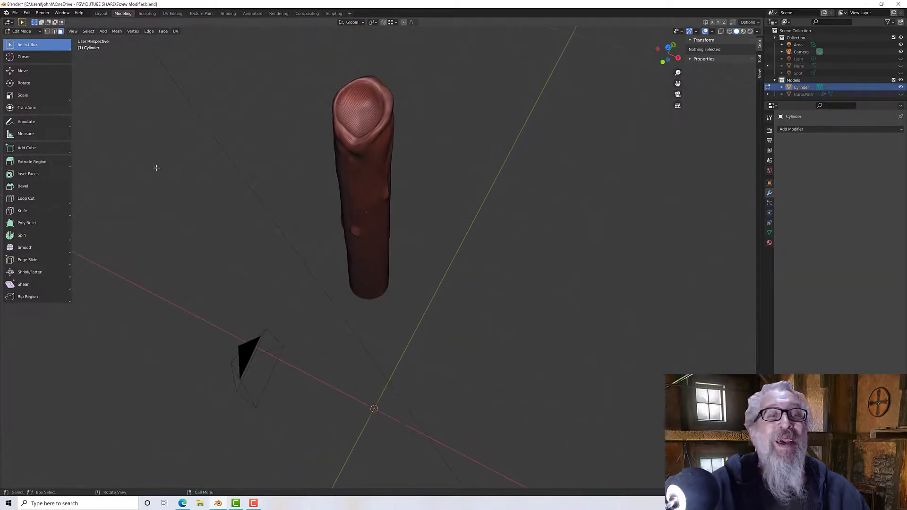
{"action": "left_click", "coordinate": [103, 31]}
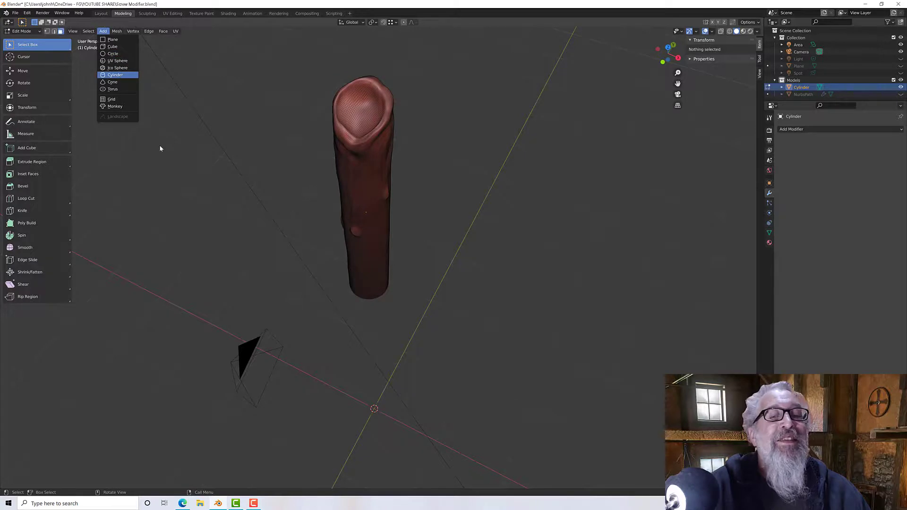
{"action": "left_click", "coordinate": [115, 75]}
{"action": "scroll", "coordinate": [261, 296], "scroll_direction": "down", "scroll_amount": 3}
{"action": "middle_click_drag", "start_coordinate": [261, 298], "coordinate": [256, 265]}
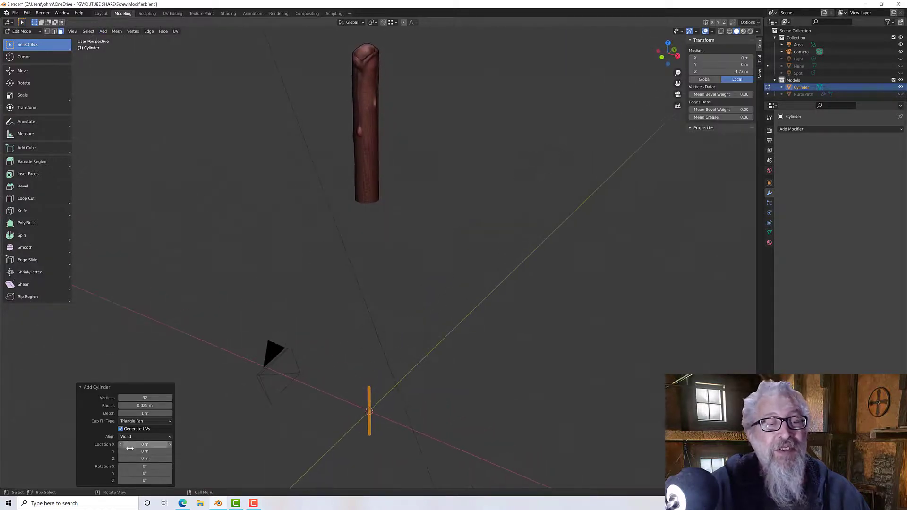
Raise the wick cylinder to Z location 5.48 m, placing it in the candle's hollowed top.
{"action": "left_click_drag", "start_coordinate": [130, 458], "coordinate": [199, 459]}
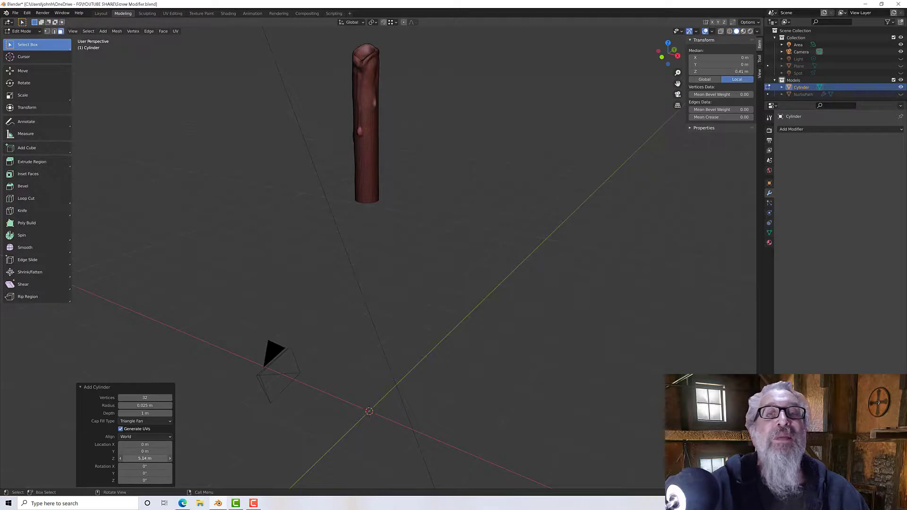
{"action": "left_click_drag", "start_coordinate": [214, 458], "coordinate": [217, 458]}
{"action": "left_click_drag", "start_coordinate": [145, 458], "coordinate": [147, 458]}
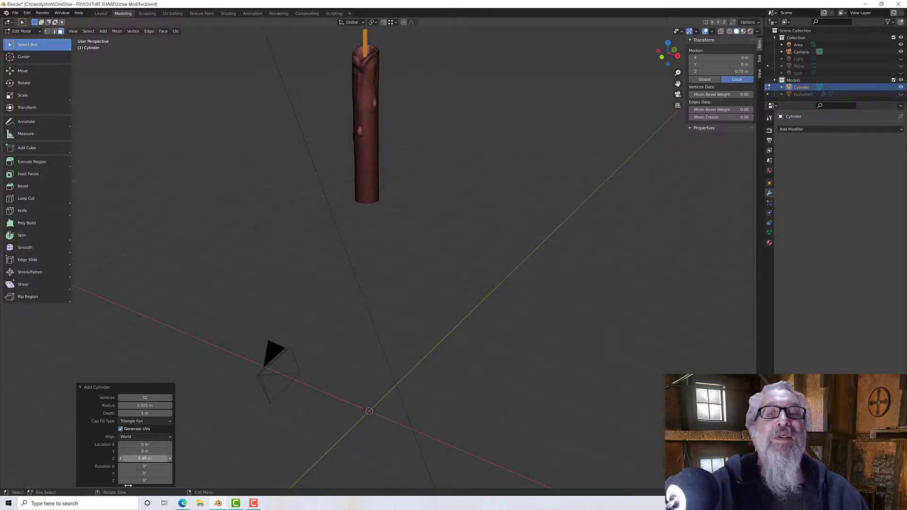
Shorten the wick cylinder to a depth of 0.5 m and clear the selection.
{"action": "middle_click_drag", "start_coordinate": [239, 232], "coordinate": [298, 188]}
{"action": "scroll", "coordinate": [344, 162], "scroll_direction": "up", "scroll_amount": 2}
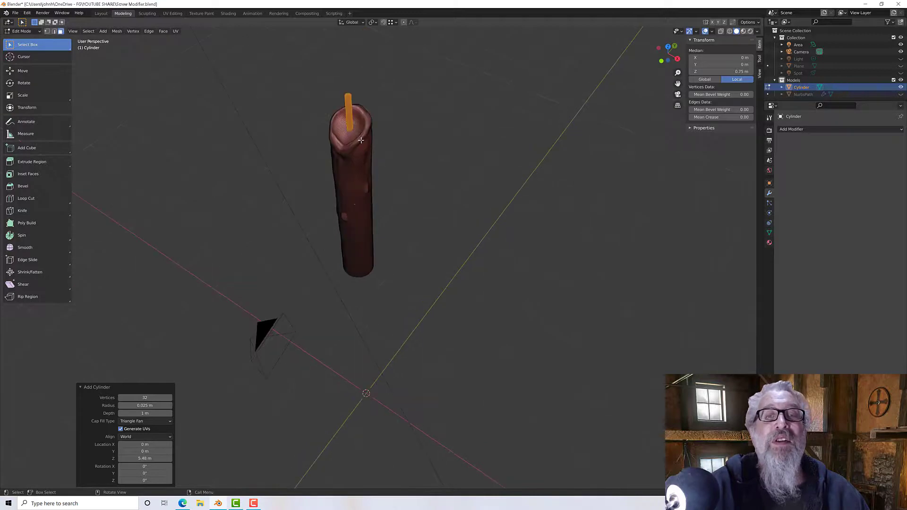
{"action": "middle_click_drag", "start_coordinate": [398, 132], "coordinate": [405, 194], "text": "shift"}
{"action": "scroll", "coordinate": [371, 176], "scroll_direction": "up", "scroll_amount": 2}
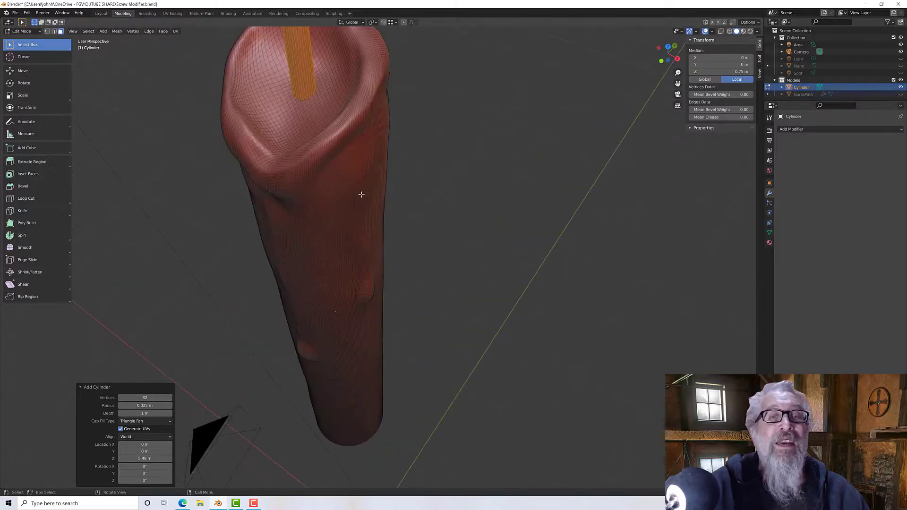
{"action": "scroll", "coordinate": [361, 194], "scroll_direction": "down", "scroll_amount": 5}
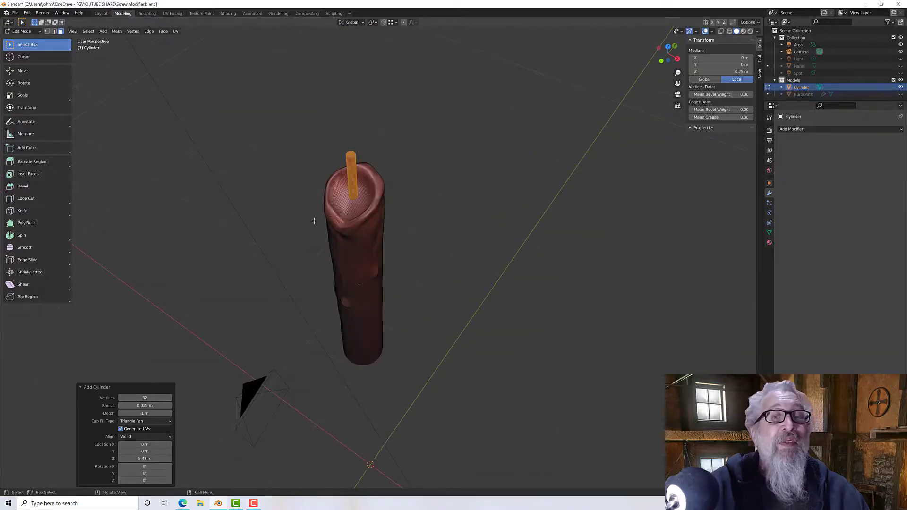
{"action": "left_click", "coordinate": [140, 413]}
{"action": "type", "text": "0"}
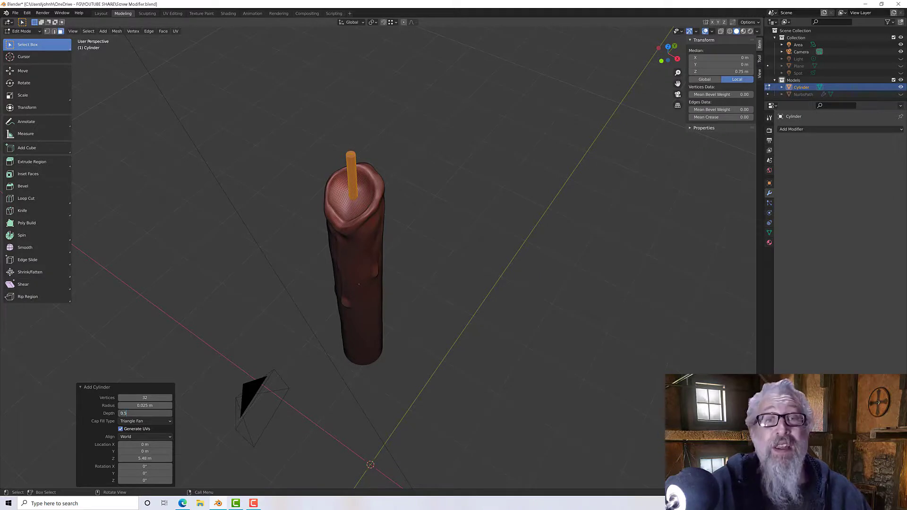
{"action": "type", "text": ".5"}
{"action": "key", "text": "Return"}
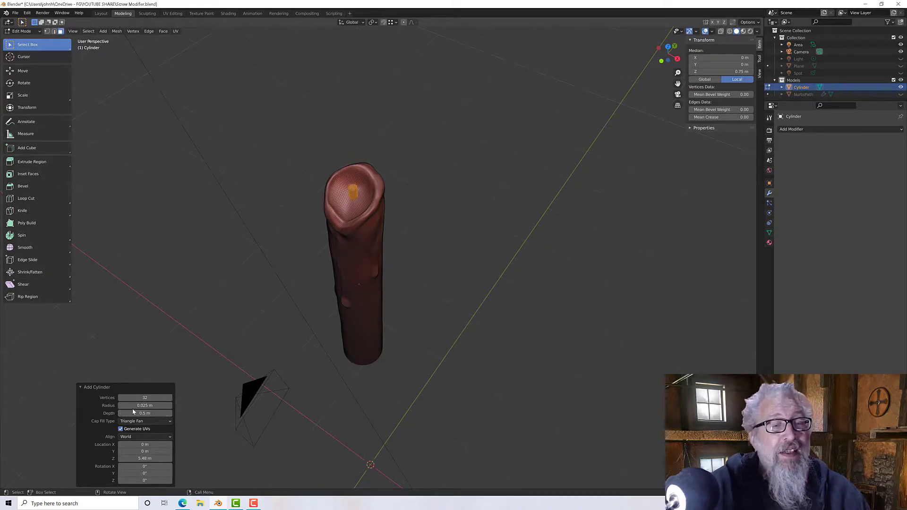
{"action": "key", "text": "alt+a"}
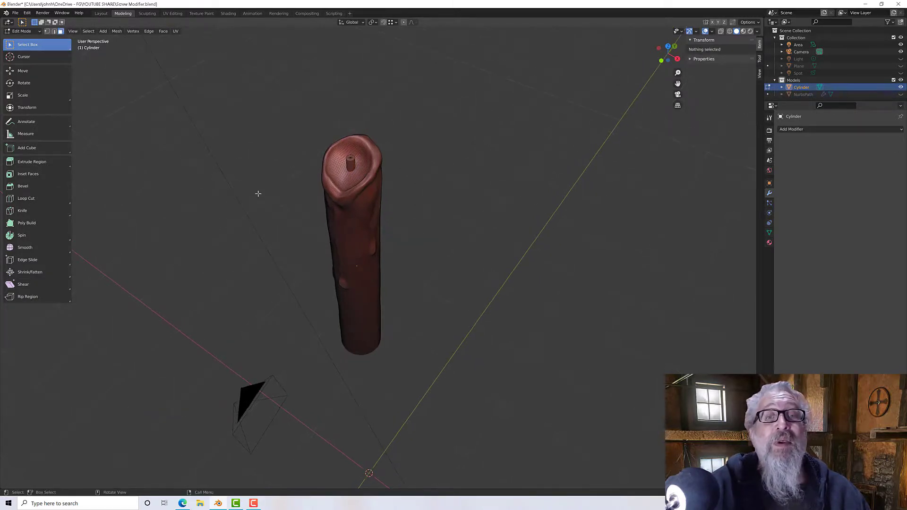
Select the whole wick cylinder and thin it by scaling X and Y to about 0.404, leaving Z at 1.
{"action": "scroll", "coordinate": [359, 169], "scroll_direction": "up", "scroll_amount": 5}
{"action": "scroll", "coordinate": [358, 169], "scroll_direction": "down", "scroll_amount": 4}
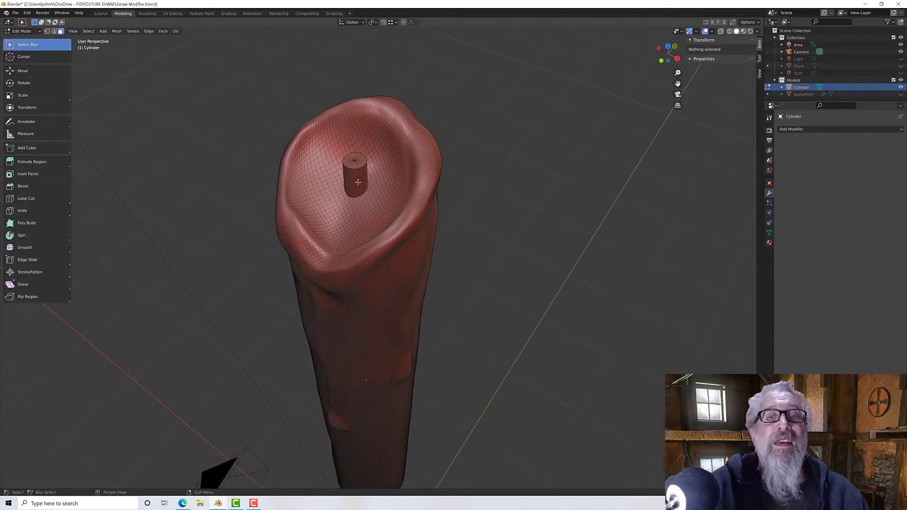
{"action": "left_click", "coordinate": [357, 185]}
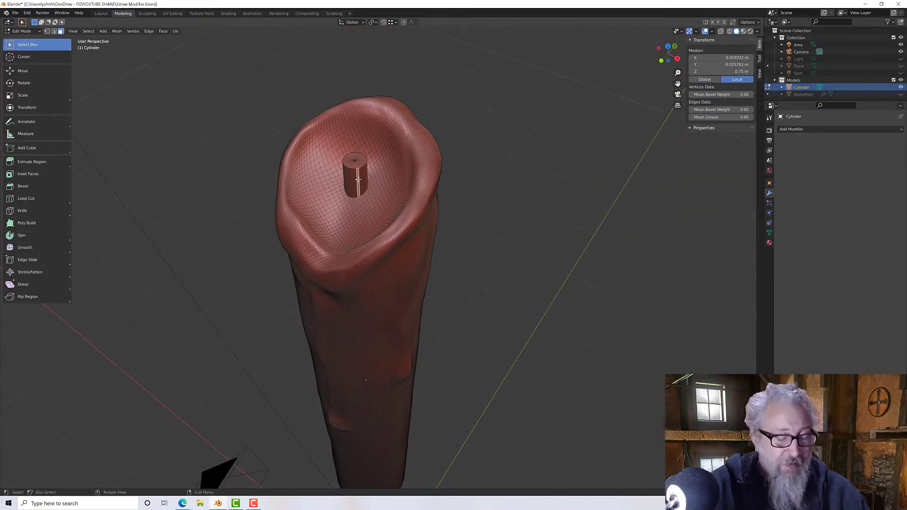
{"action": "key", "text": "l"}
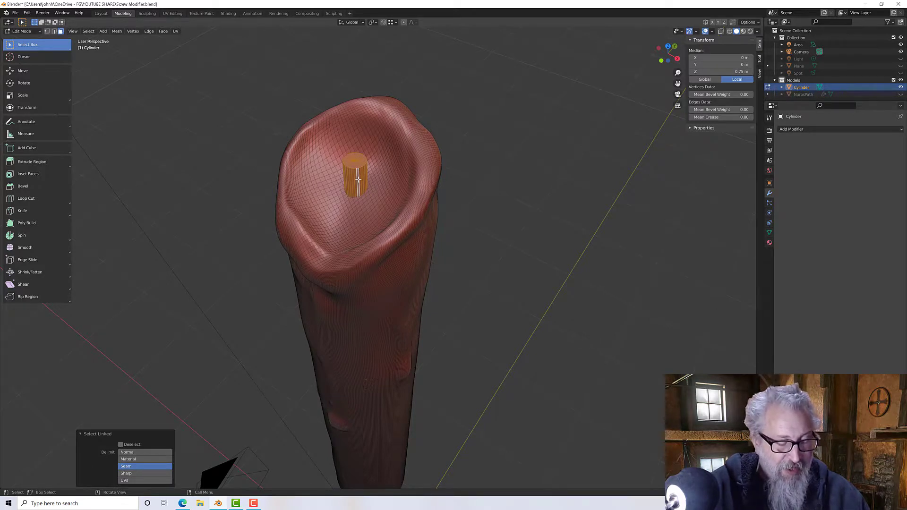
{"action": "key", "text": "shift+space"}
{"action": "key", "text": "s"}
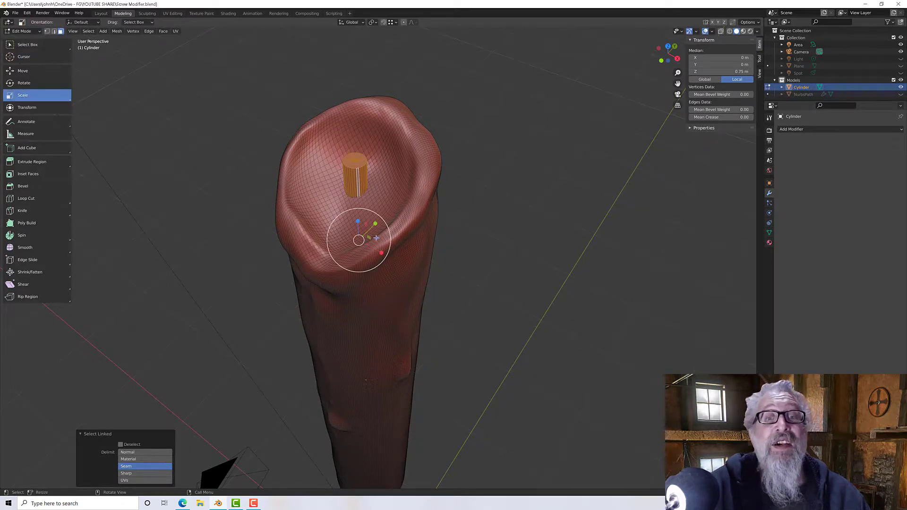
{"action": "left_click_drag", "start_coordinate": [376, 239], "coordinate": [364, 243]}
{"action": "middle_click_drag", "start_coordinate": [364, 243], "coordinate": [356, 281]}
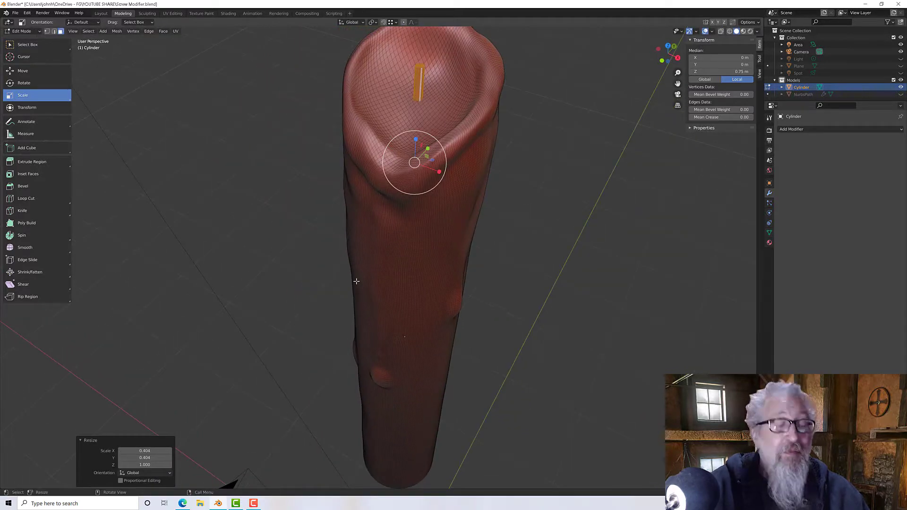
Raise the thinned wick about 0.066 m along Z out of the candle's hollowed top.
{"action": "key", "text": "shift+space"}
{"action": "key", "text": "g"}
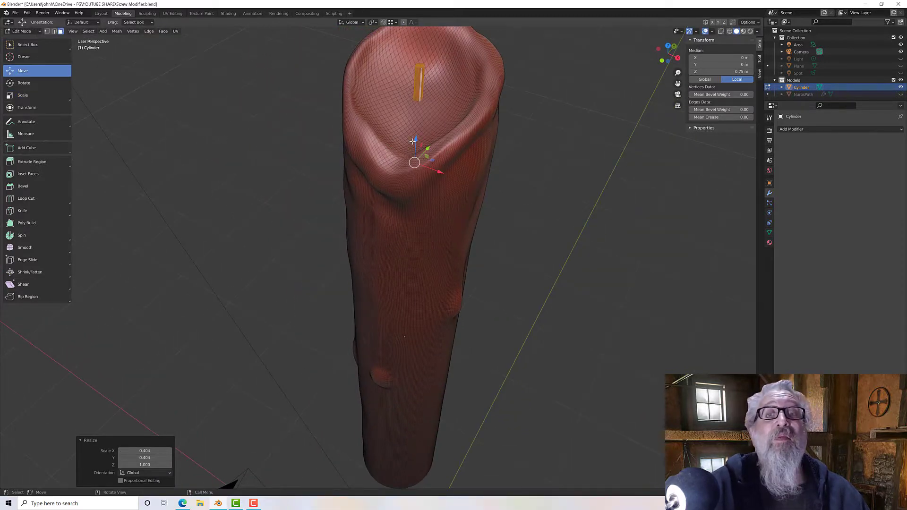
{"action": "left_click_drag", "start_coordinate": [412, 140], "coordinate": [414, 122]}
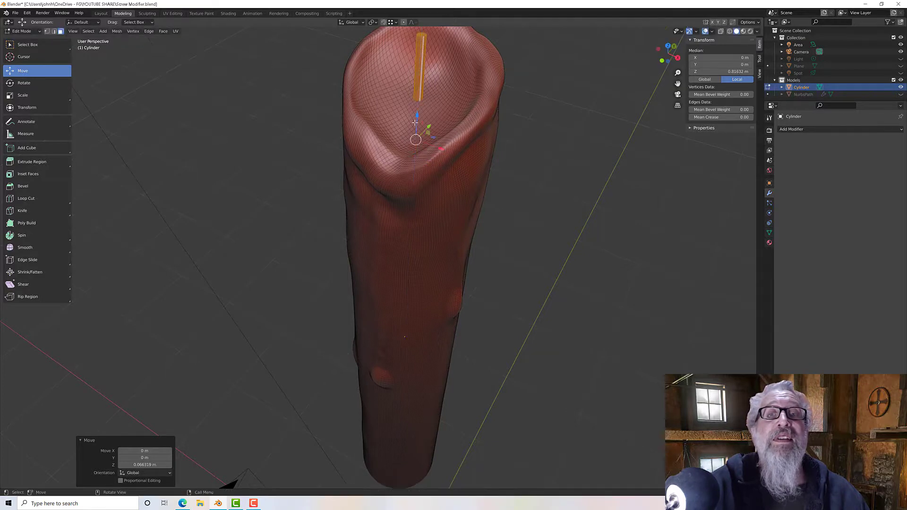
Deselect the wick and examine the finished candle's wick, melted rim, drips and body from the side.
{"action": "scroll", "coordinate": [415, 122], "scroll_direction": "down", "scroll_amount": 7}
{"action": "middle_click_drag", "start_coordinate": [405, 188], "coordinate": [386, 219]}
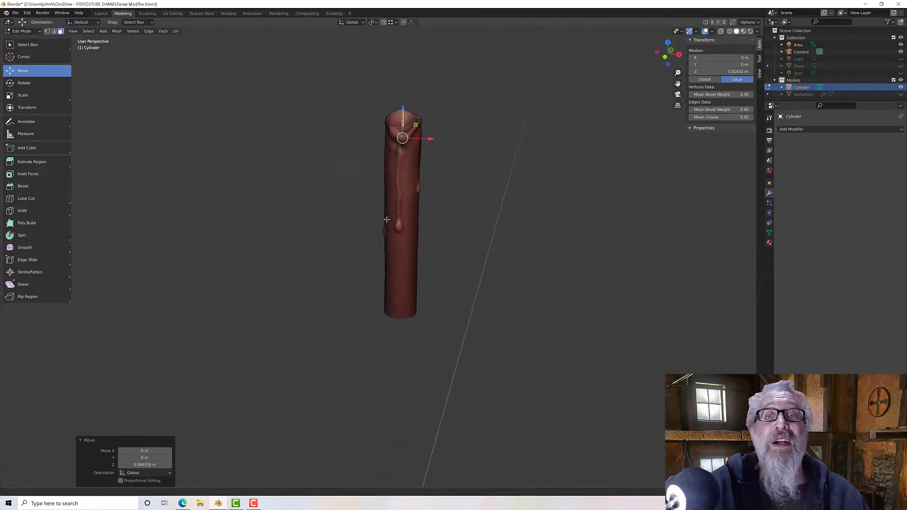
{"action": "scroll", "coordinate": [386, 221], "scroll_direction": "up", "scroll_amount": 8}
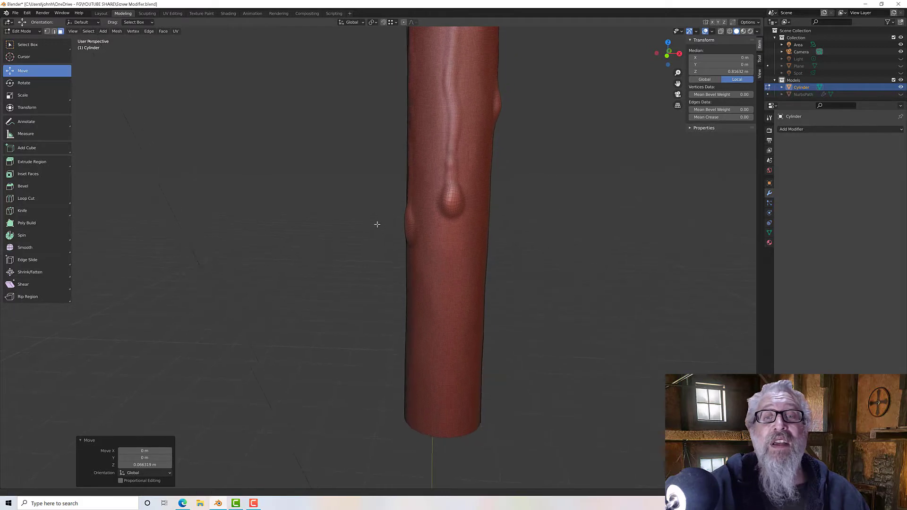
{"action": "scroll", "coordinate": [377, 225], "scroll_direction": "down", "scroll_amount": 6}
{"action": "scroll", "coordinate": [332, 261], "scroll_direction": "up", "scroll_amount": 6}
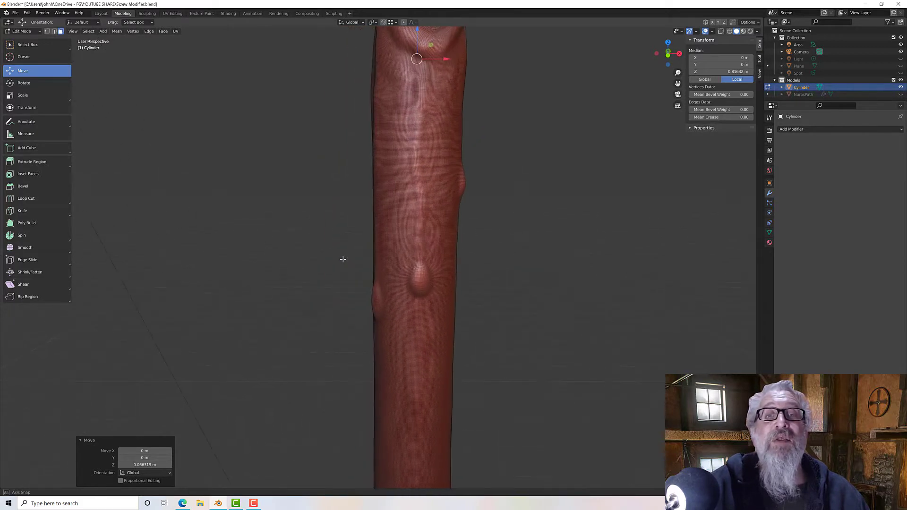
{"action": "scroll", "coordinate": [342, 258], "scroll_direction": "down", "scroll_amount": 5}
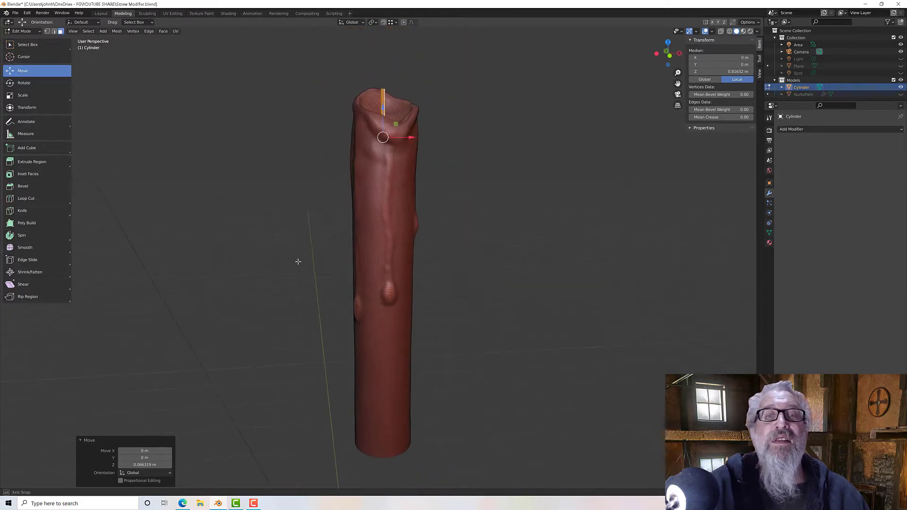
{"action": "left_click", "coordinate": [314, 245]}
{"action": "scroll", "coordinate": [322, 246], "scroll_direction": "up", "scroll_amount": 3}
{"action": "scroll", "coordinate": [323, 246], "scroll_direction": "down", "scroll_amount": 3}
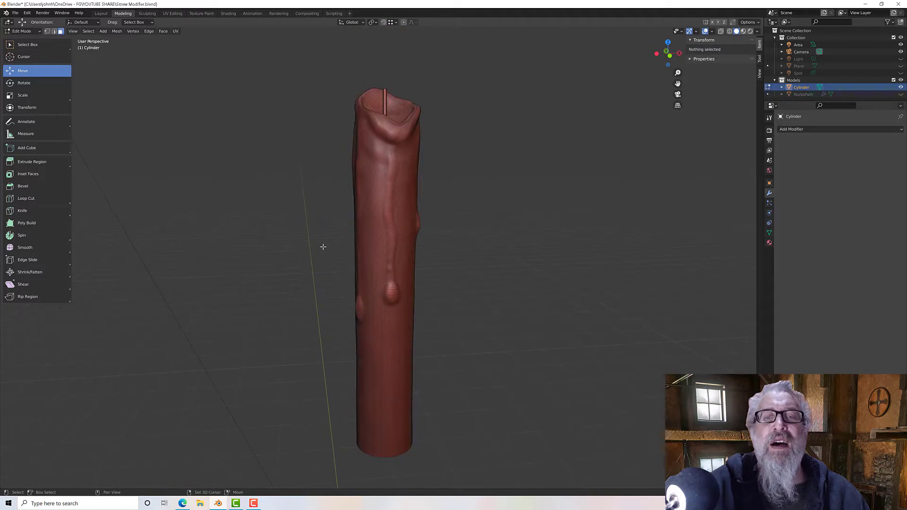
{"action": "middle_click_drag", "start_coordinate": [322, 246], "coordinate": [309, 247], "text": "shift"}
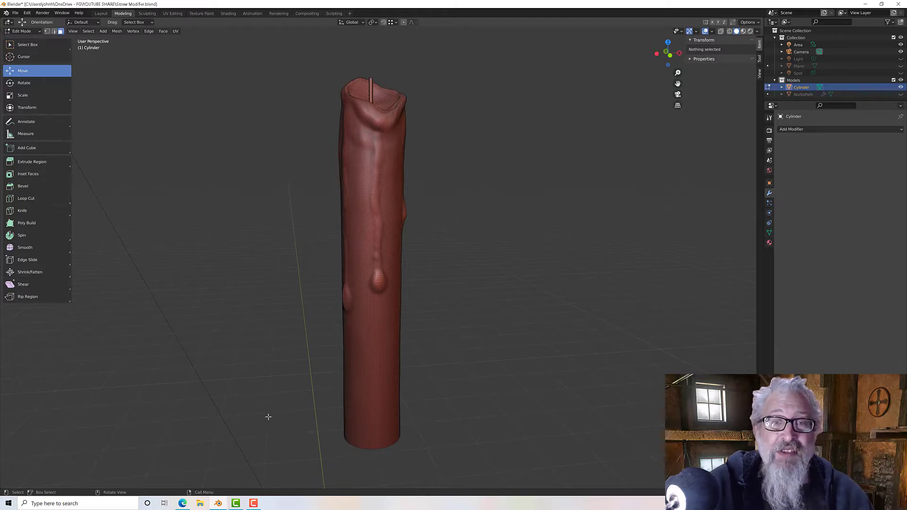
{"action": "left_click", "coordinate": [255, 505]}
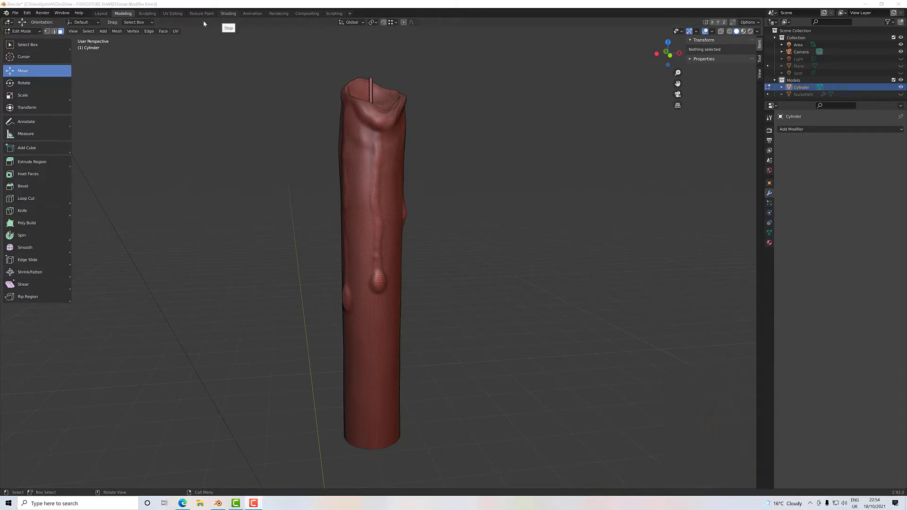